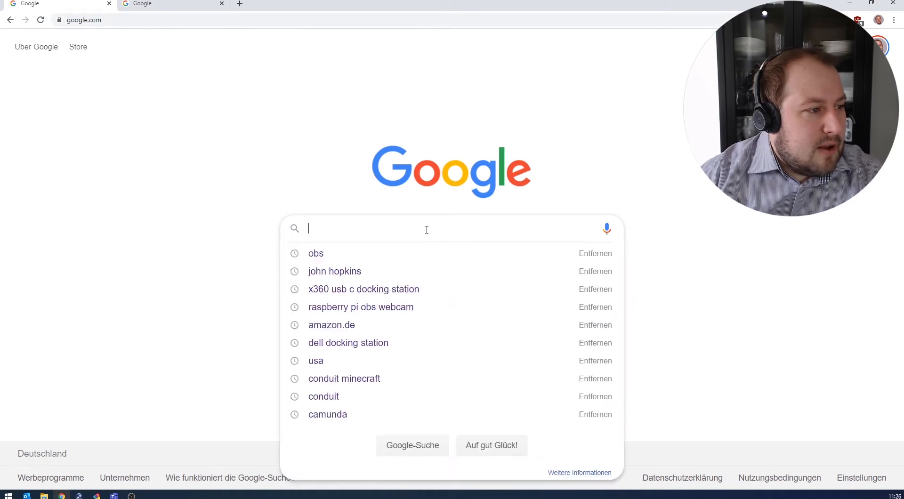
Search Google for "obs" and download the Windows installer of OBS Studio from the obsproject.com homepage
type("obs")
key("Return")
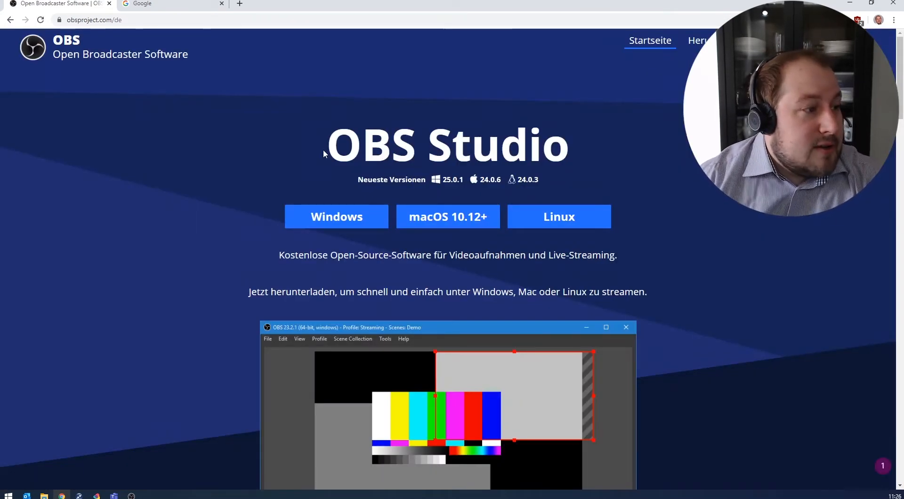
left_click(350, 218)
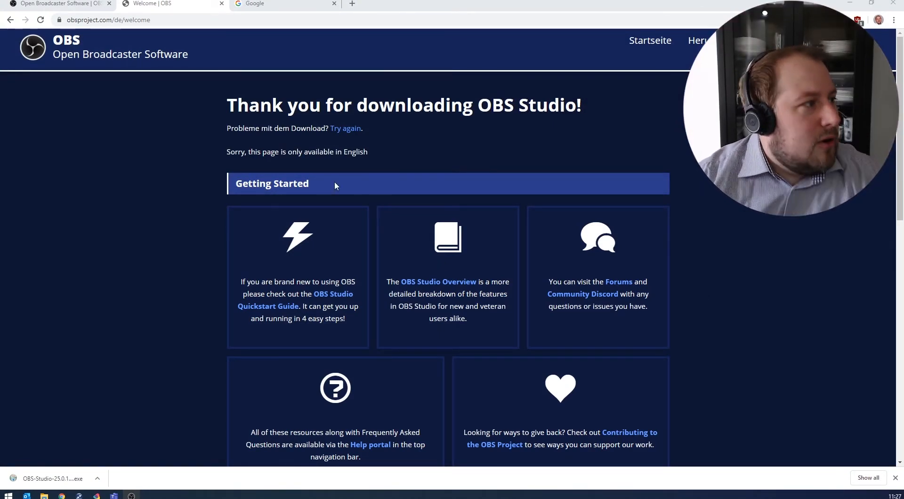
Search Google for "virtual cam" and open the OBS-VirtualCam plugin page on the OBS Forums
left_click(272, 4)
type("virtual cam")
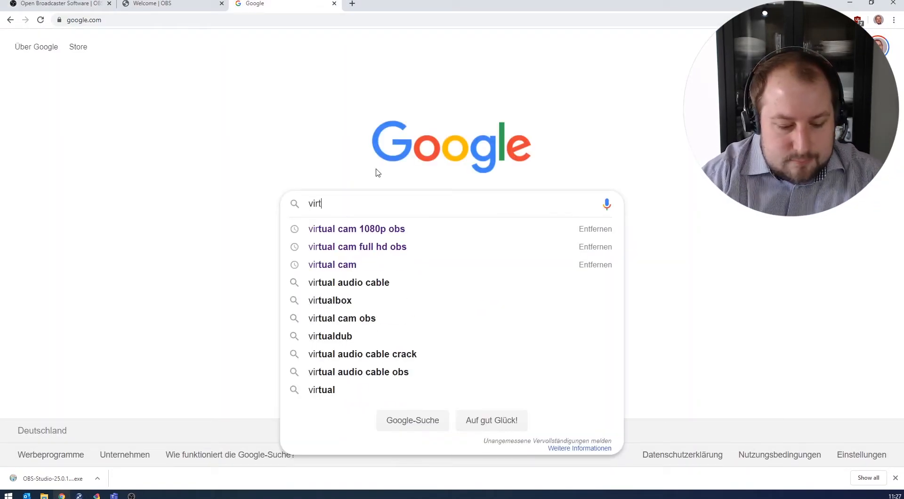
key("Return")
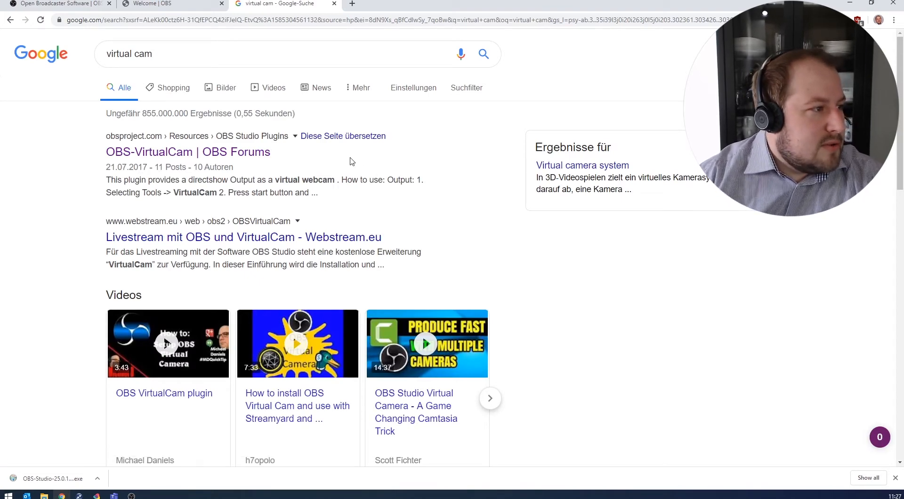
left_click(231, 152)
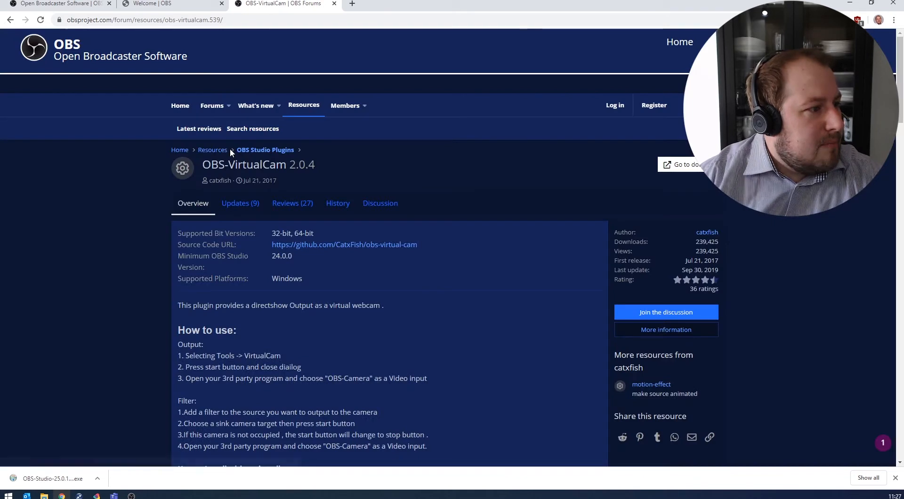
Follow the plugin page's Github Release link and download OBS-VirtualCam2.0.4-Installer.exe
scroll(485, 244, "down", 4)
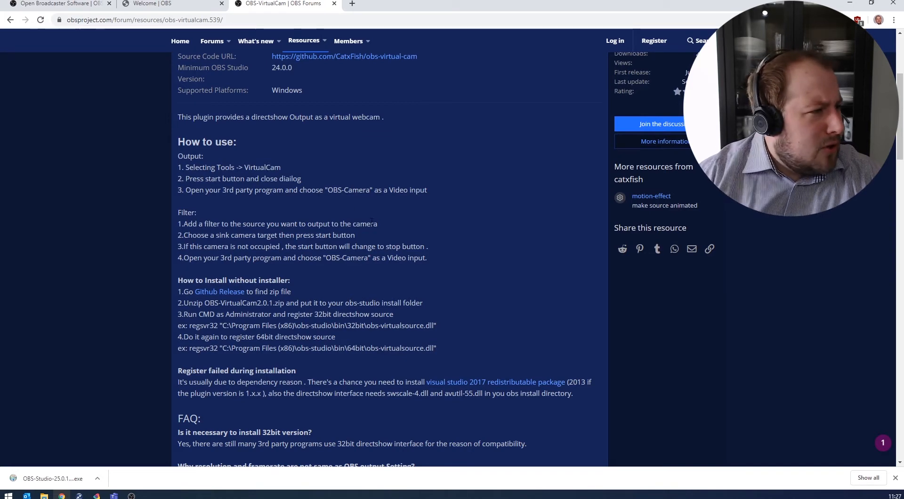
scroll(348, 240, "down", 2)
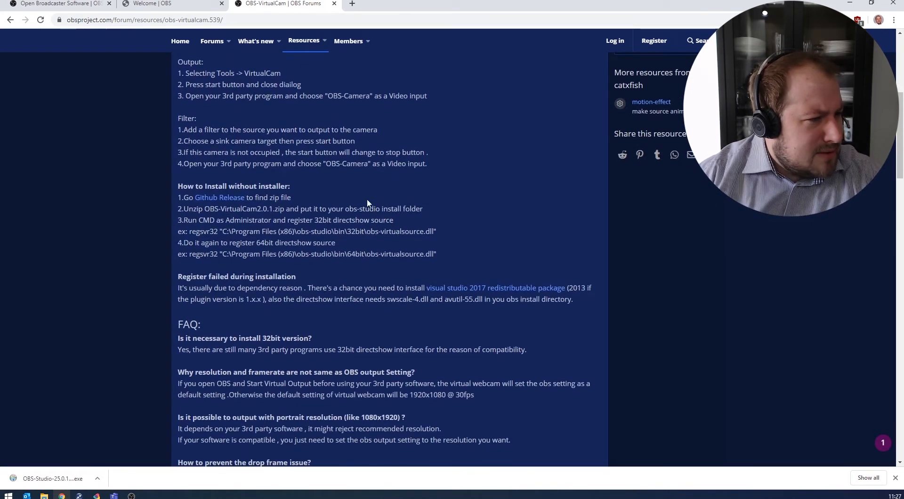
scroll(306, 315, "down", 7)
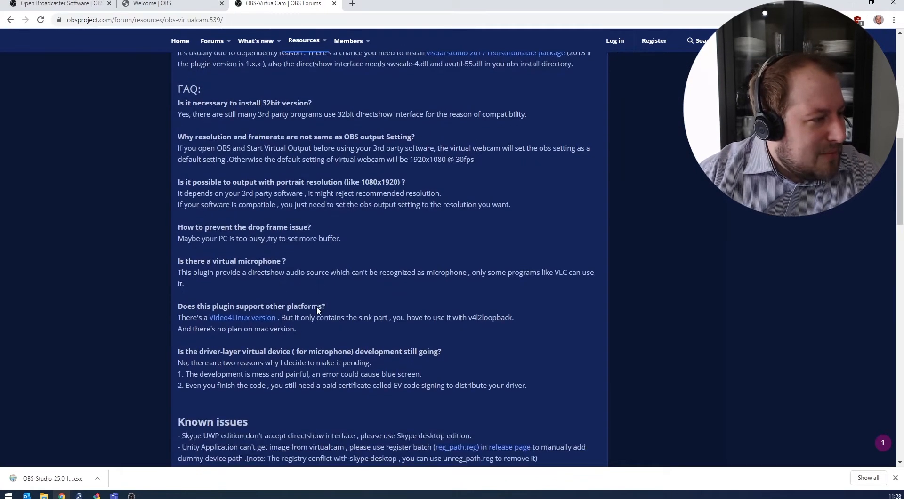
scroll(395, 310, "down", 4)
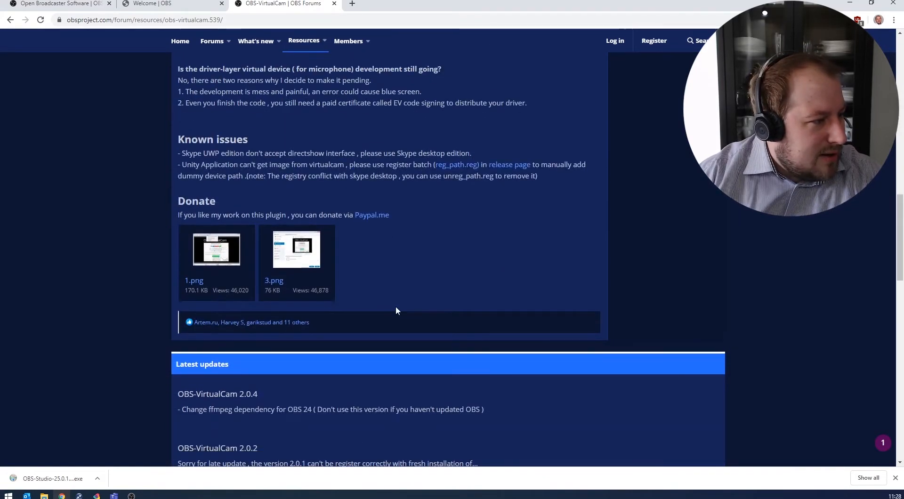
scroll(395, 309, "up", 15)
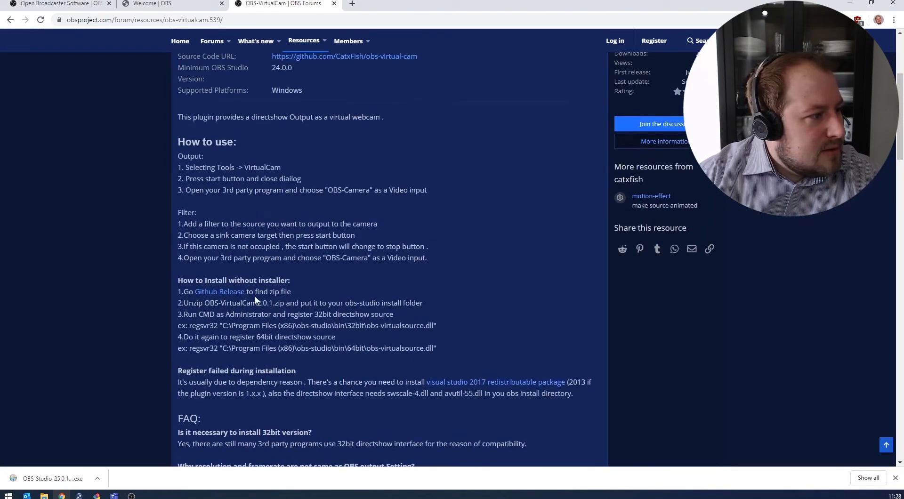
left_click(223, 293)
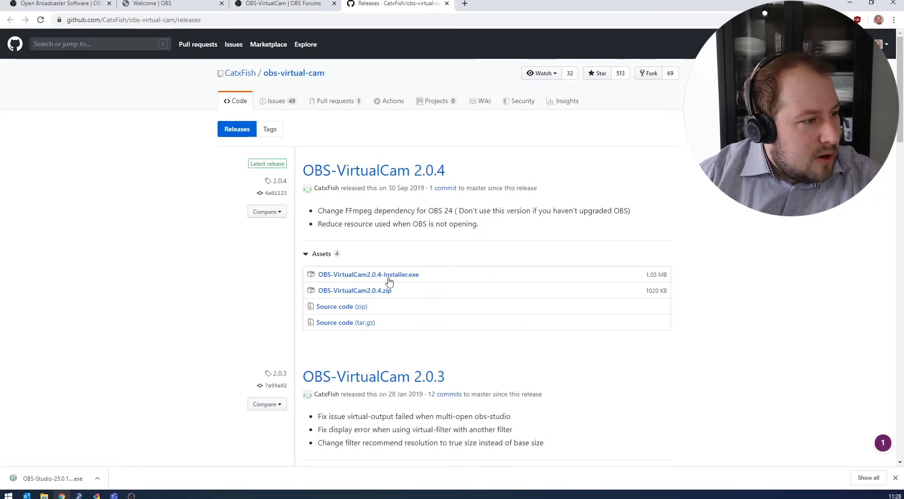
left_click(394, 276)
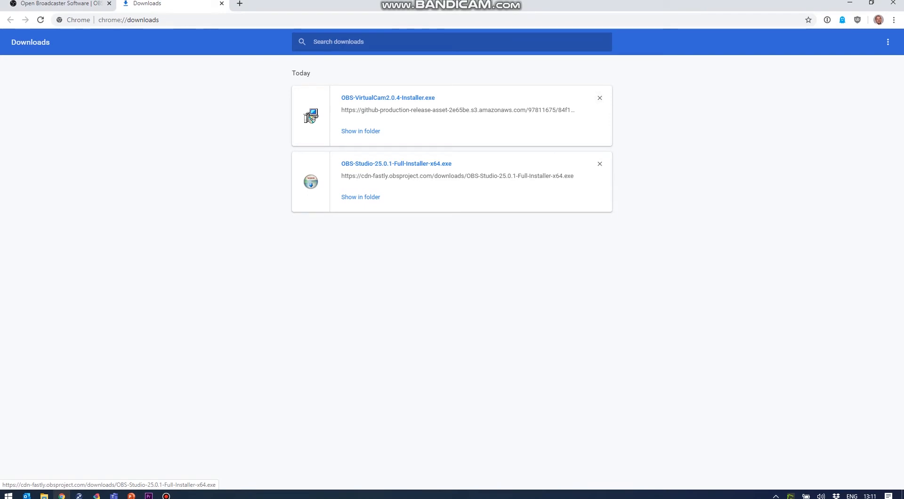
Install OBS Studio 25.0.1 from the downloaded installer into the default folder C:\Program Files\obs-studio
left_click(396, 164)
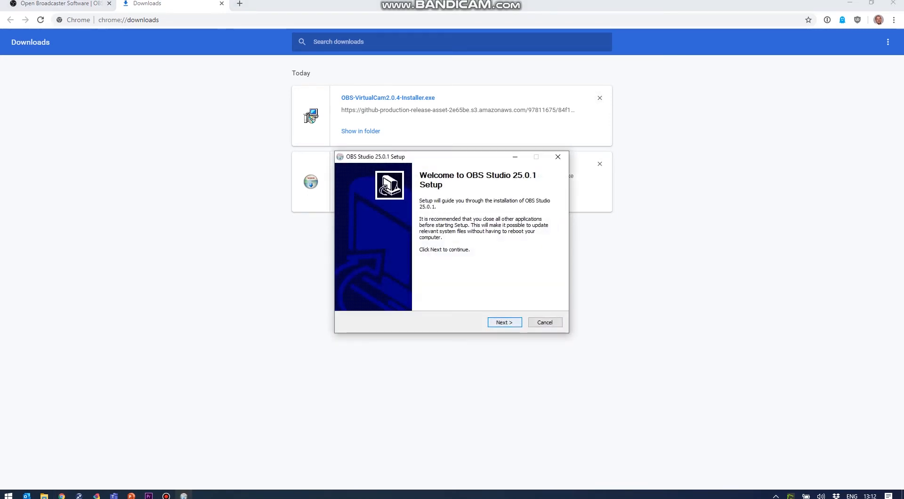
key("Return")
key("Return")
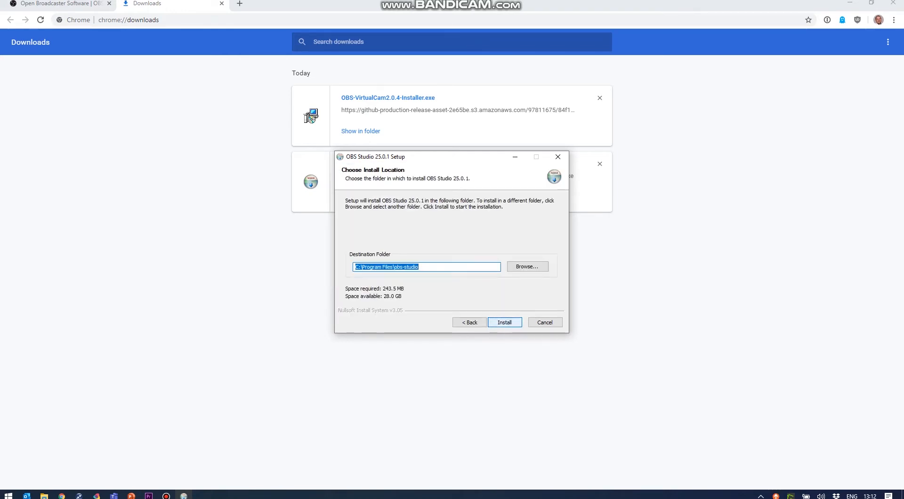
key("Return")
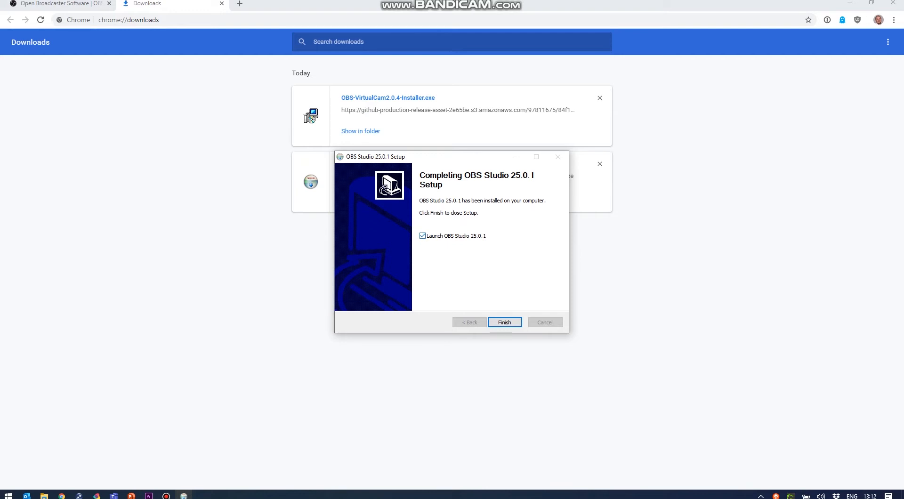
key("Return")
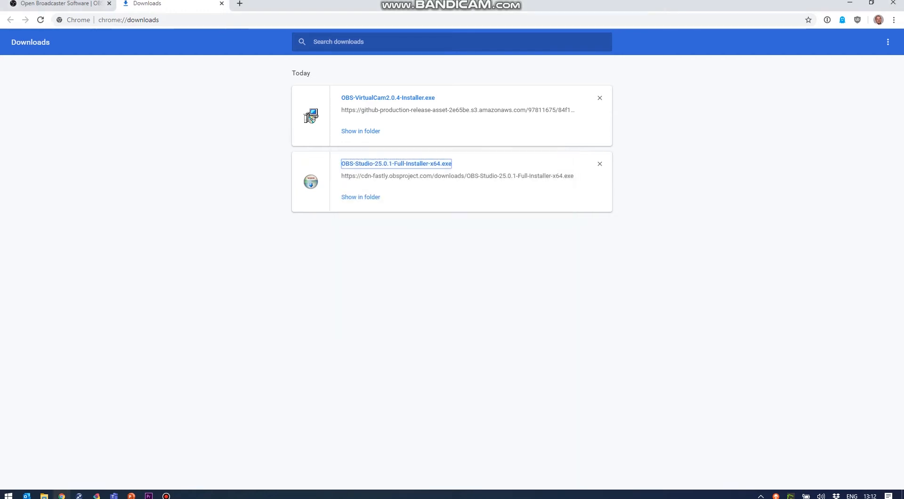
Start the downloaded OBS-VirtualCam installer, accept the license agreement and use the existing folder C:\Program Files\obs-studio as destination
left_click(310, 118)
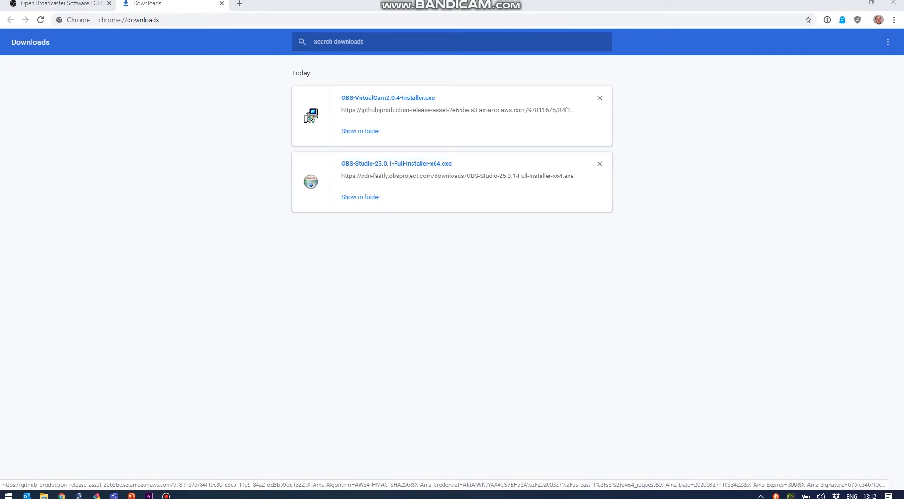
left_click(311, 117)
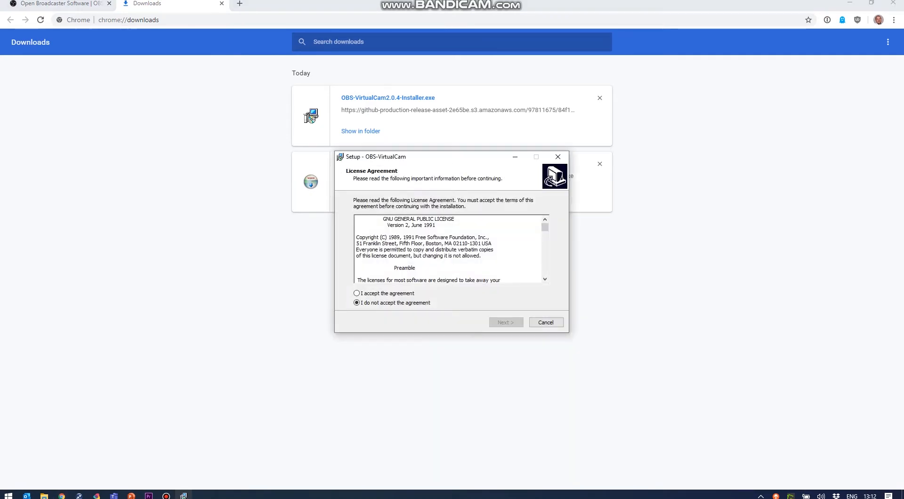
left_click(357, 293)
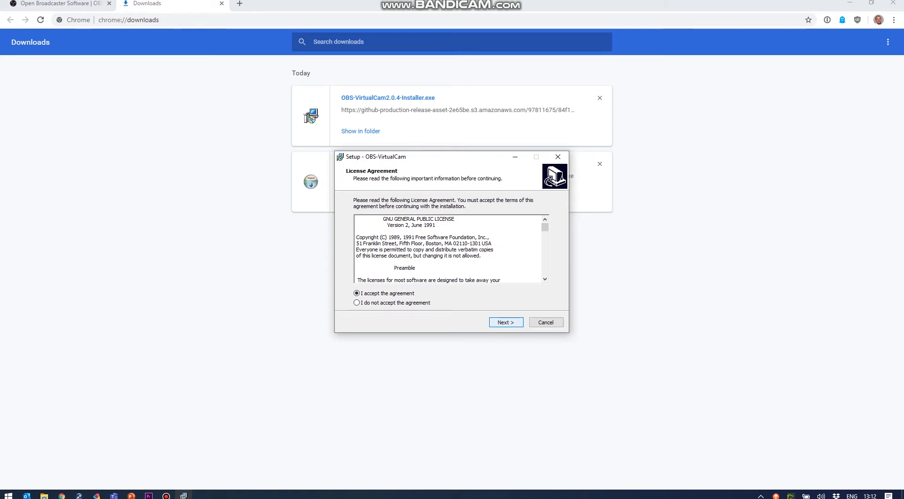
key("Return")
key("Return")
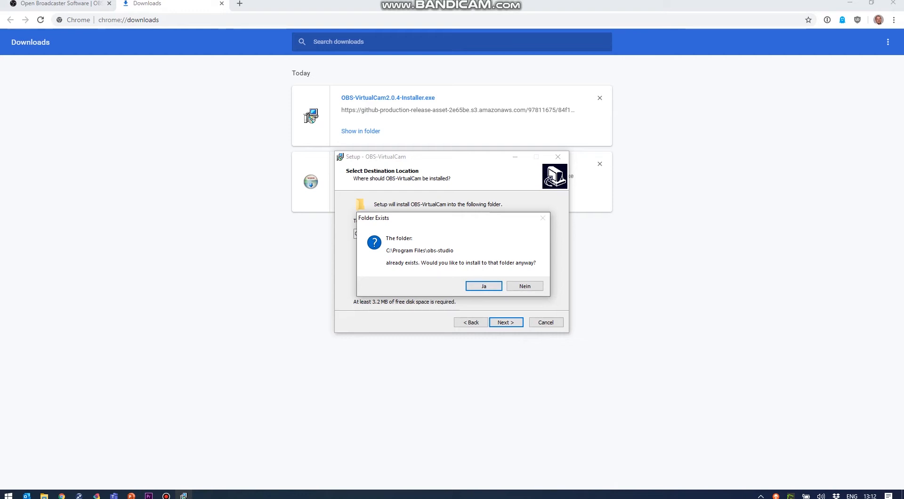
key("Return")
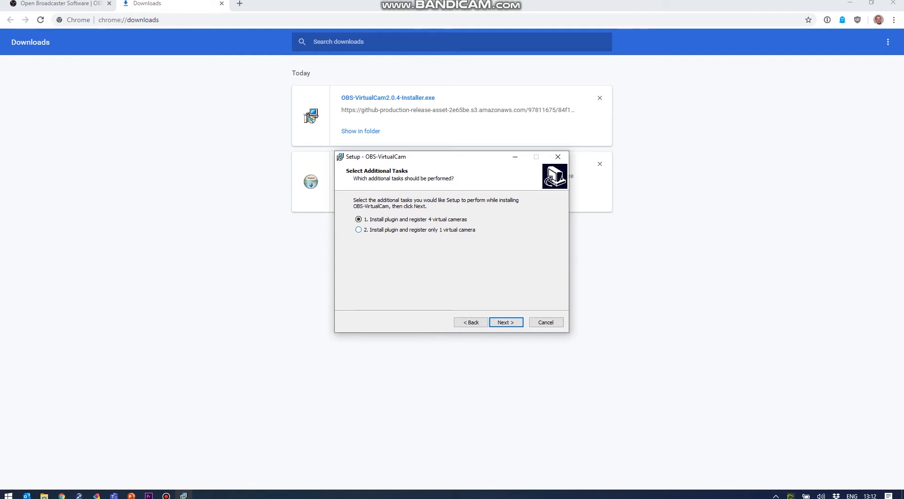
Choose to install the plugin and register only 1 virtual camera, and complete the OBS-VirtualCam installation
left_click(358, 230)
key("Return")
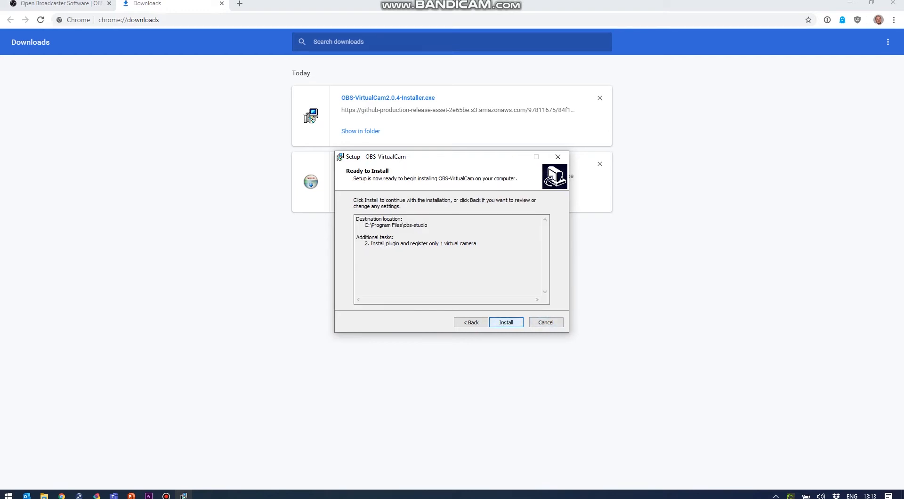
key("Return")
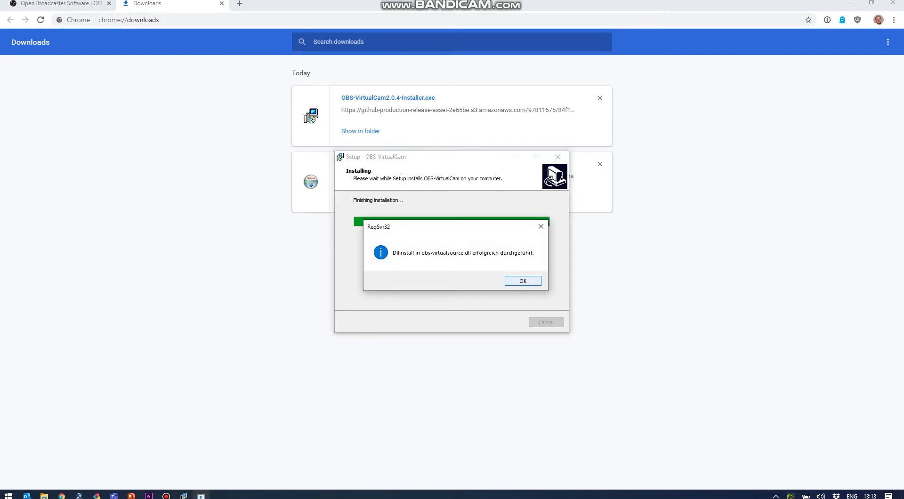
key("Return")
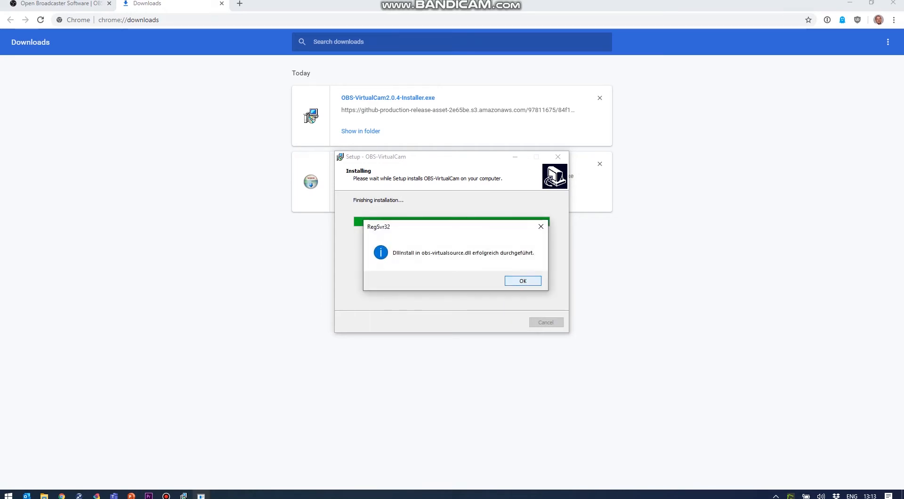
key("Return")
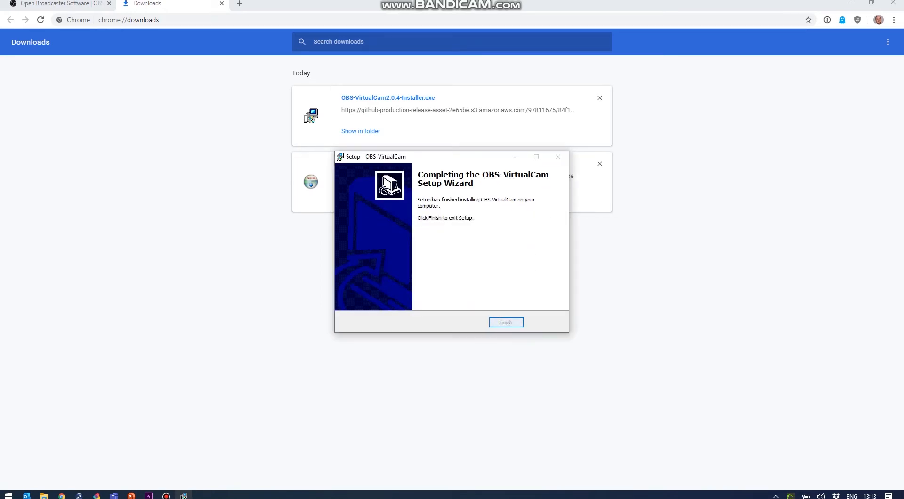
key("Return")
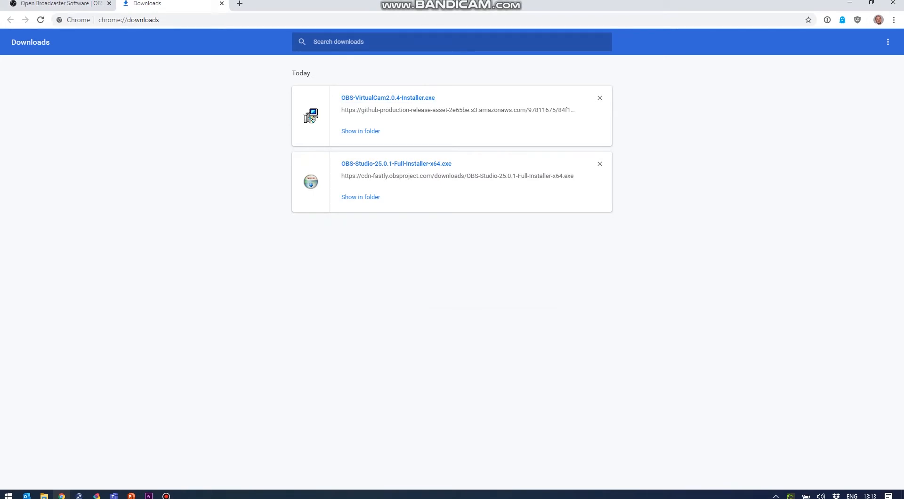
Find "obs" in the Windows search and launch OBS Studio (64bit)
key("super")
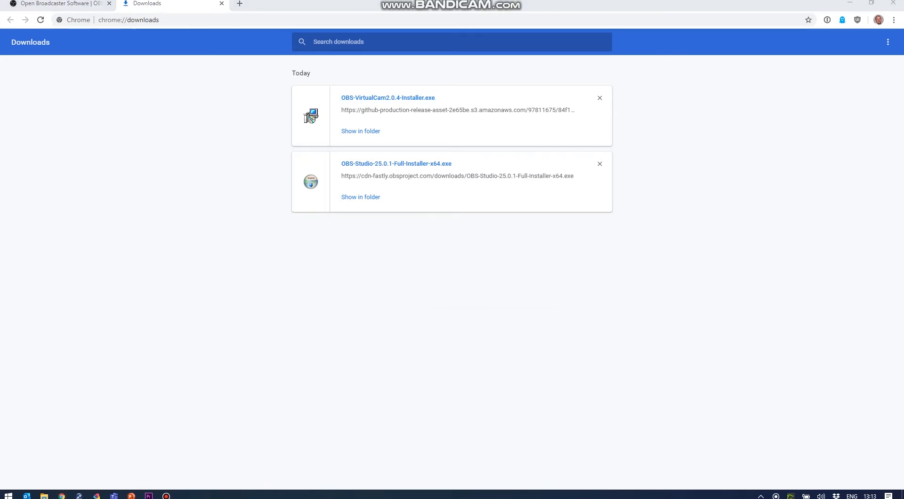
type("obs")
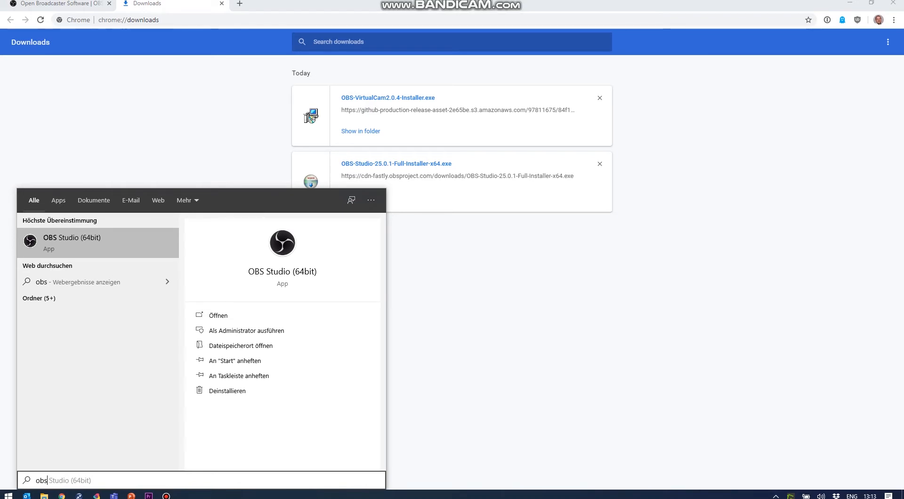
key("Return")
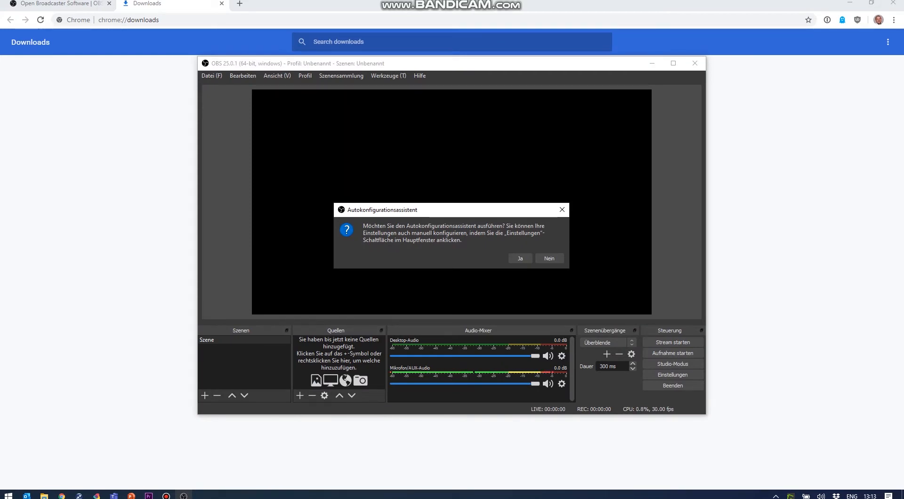
Run the auto-configuration wizard optimized for recording, with the current 1920 × 1080 base resolution and 30 FPS, and apply its settings
left_click_drag(412, 210, 411, 193)
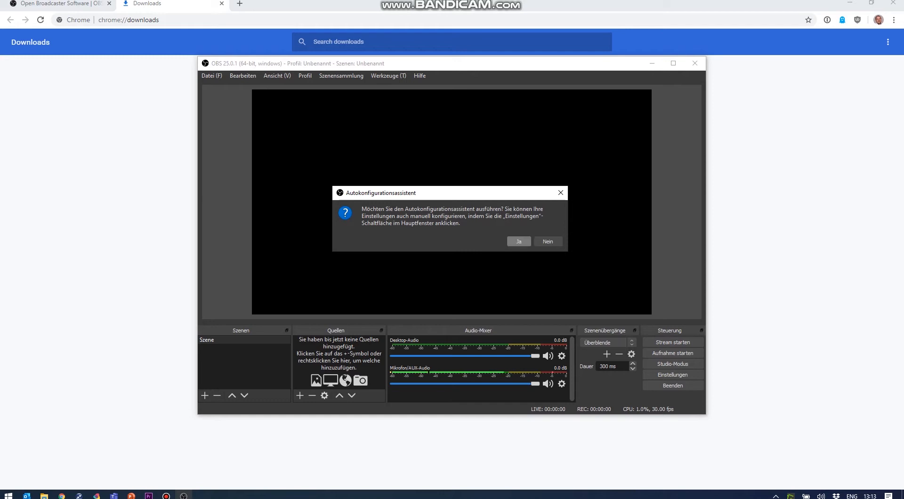
left_click(519, 242)
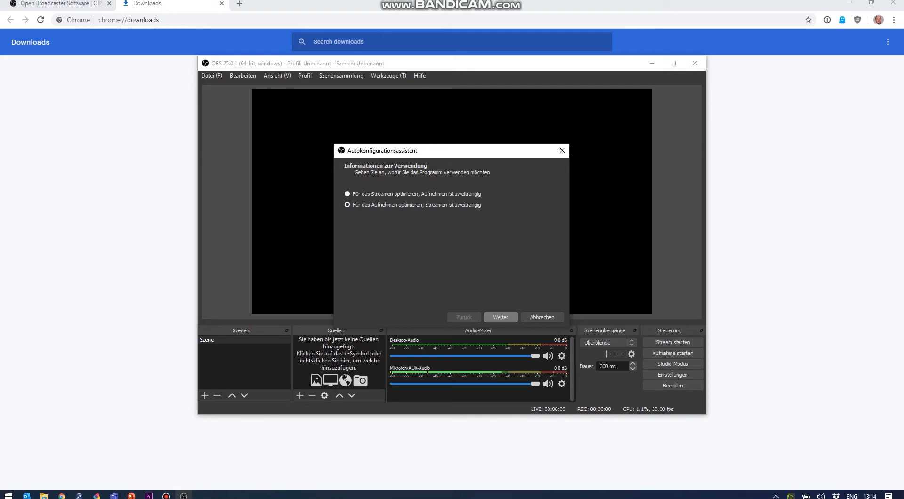
key("Return")
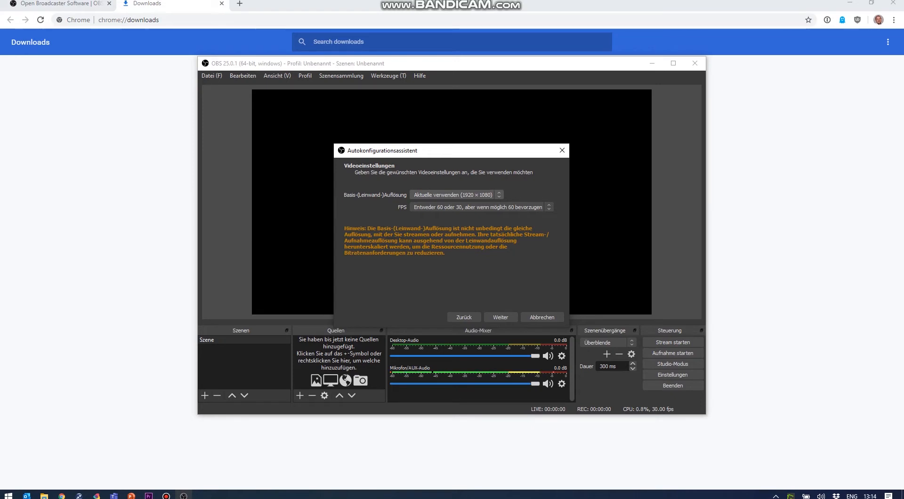
left_click(481, 207)
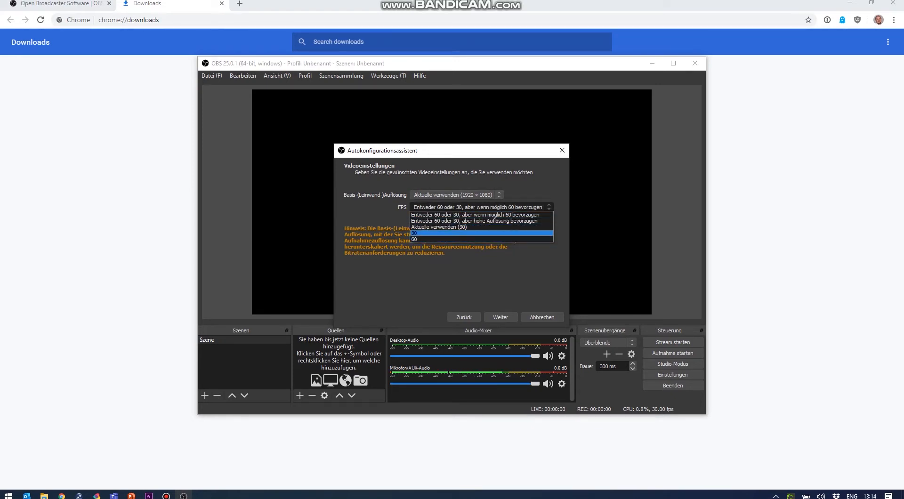
key("Return")
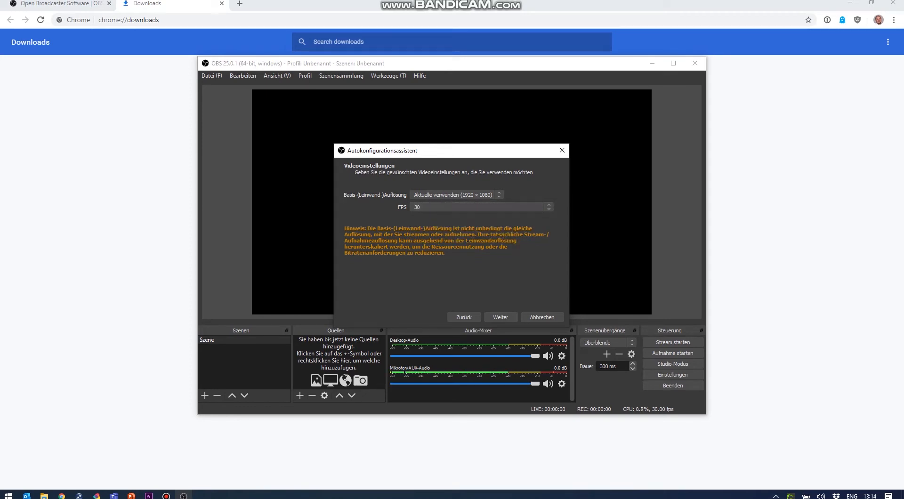
left_click(501, 317)
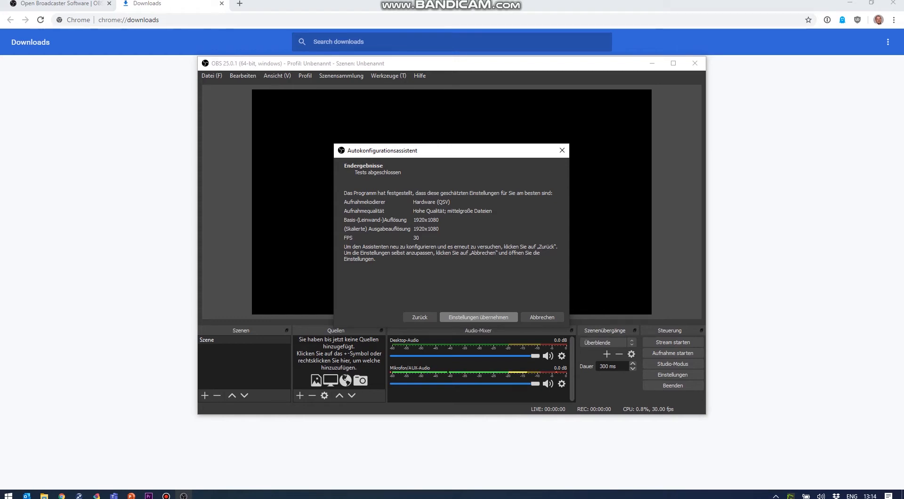
left_click(478, 318)
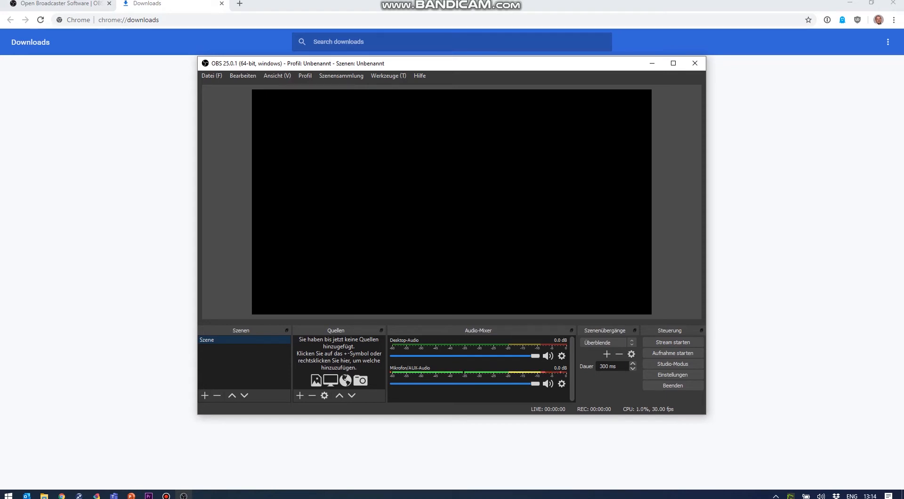
Change the OBS interface language to English in the general settings and restart OBS to apply it
left_click(673, 375)
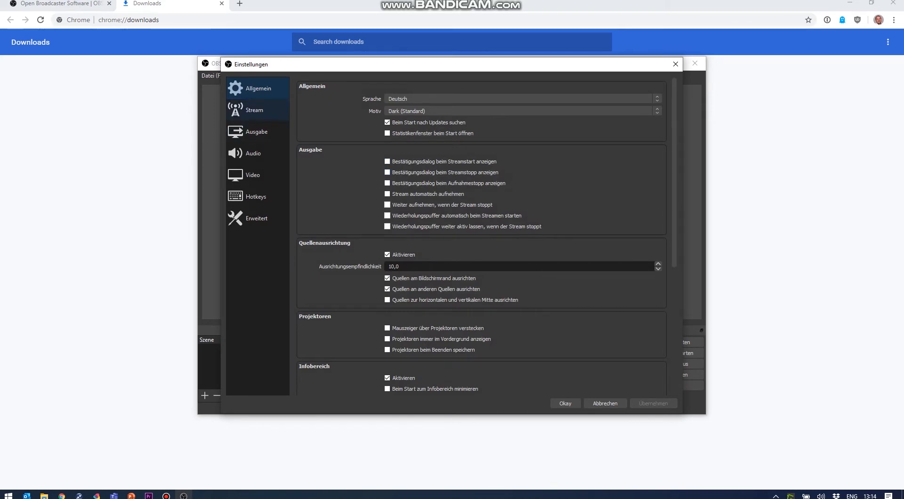
left_click(517, 99)
left_click(471, 136)
left_click(565, 403)
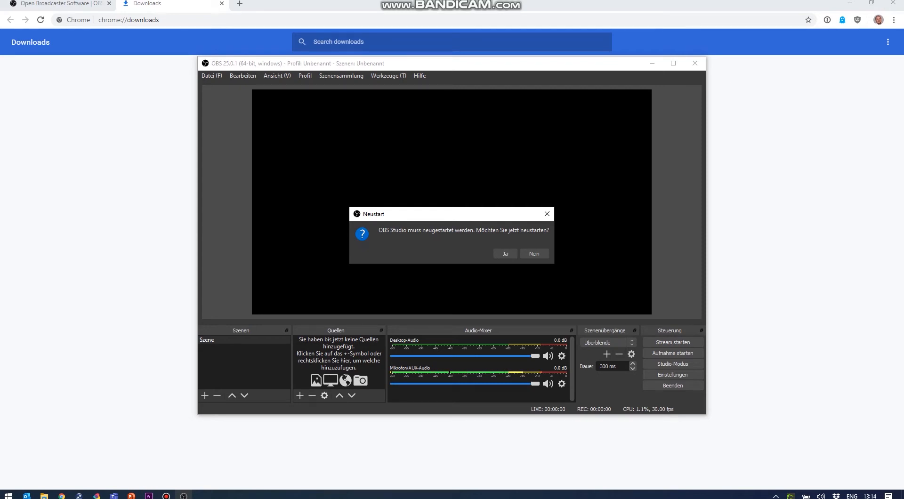
left_click(505, 254)
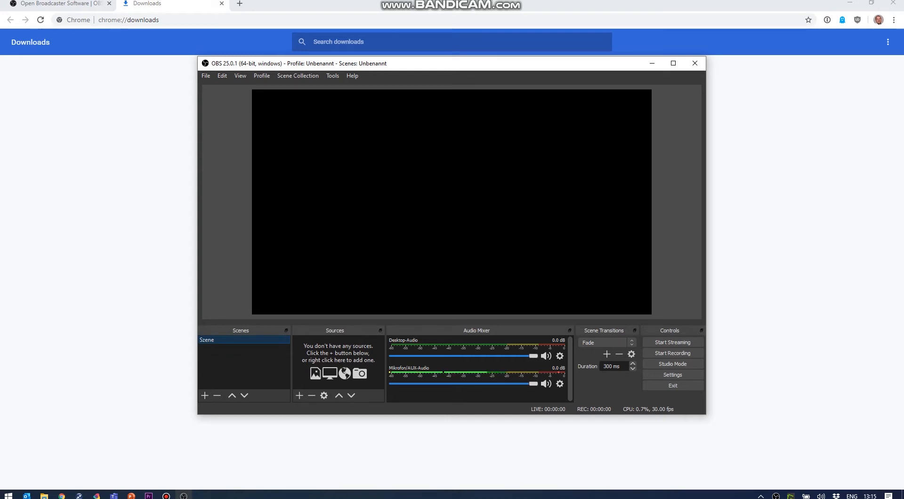
Rename the existing scene "Szene" as "Default"
right_click(213, 339)
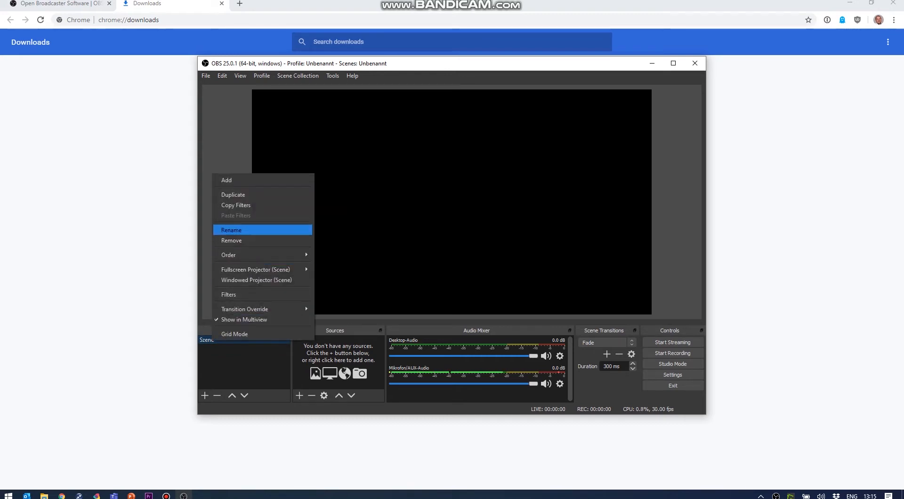
left_click(232, 229)
type("Default")
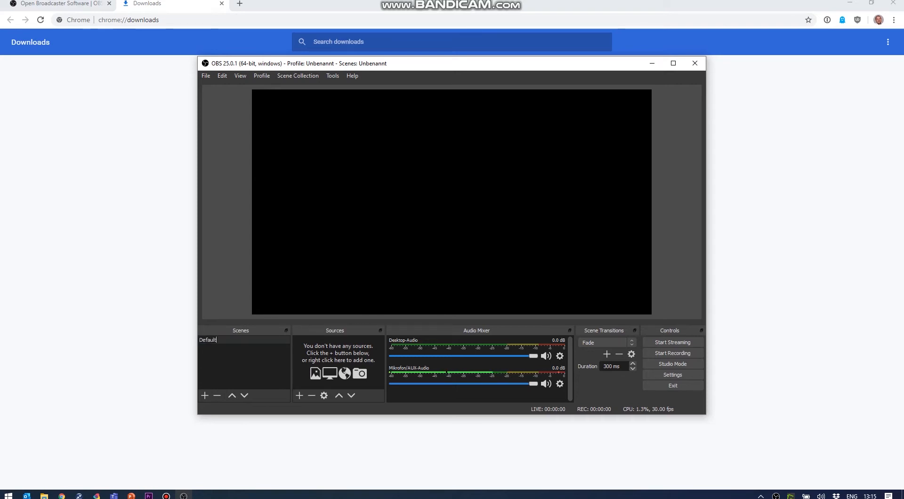
key("Return")
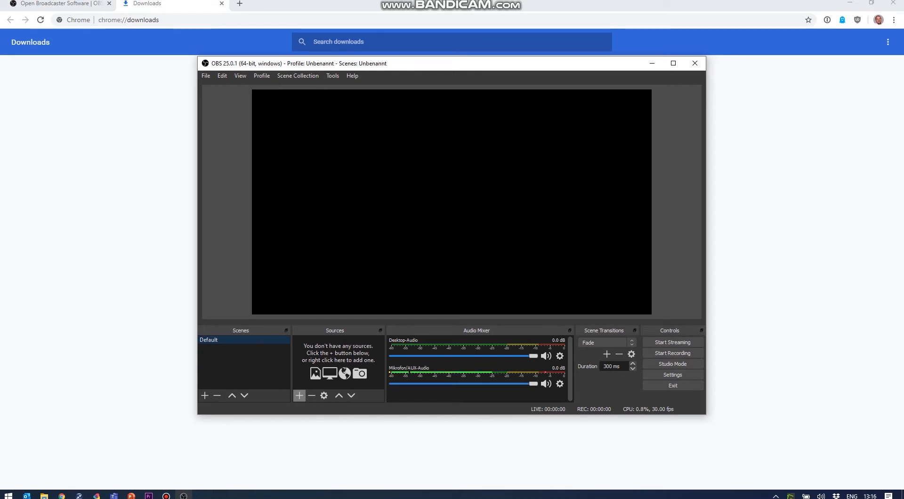
left_click(299, 396)
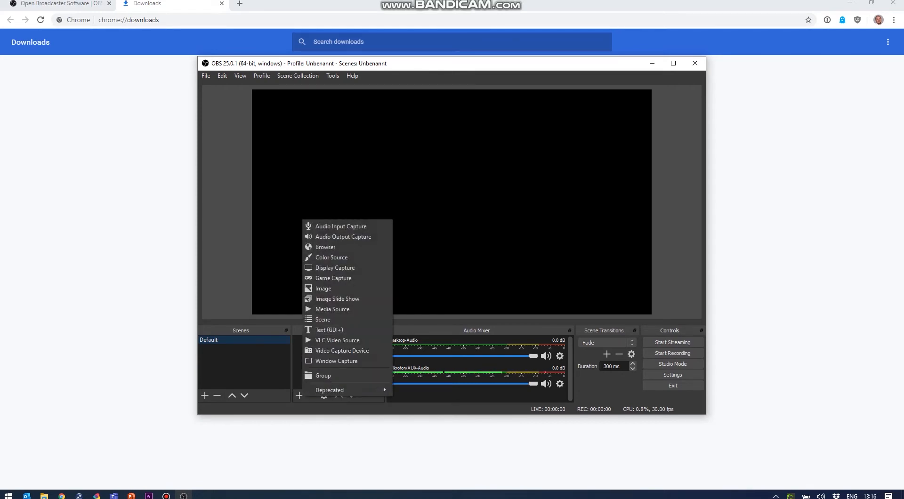
left_click(300, 396)
key("Escape")
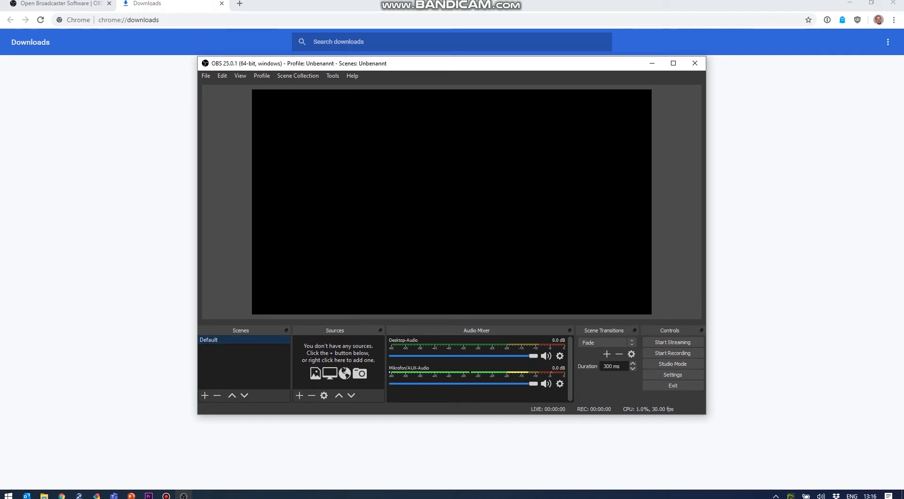
Add a new Video Capture Device source named "WebCam" and use the c922 Pro Stream Webcam as its device
left_click(300, 395)
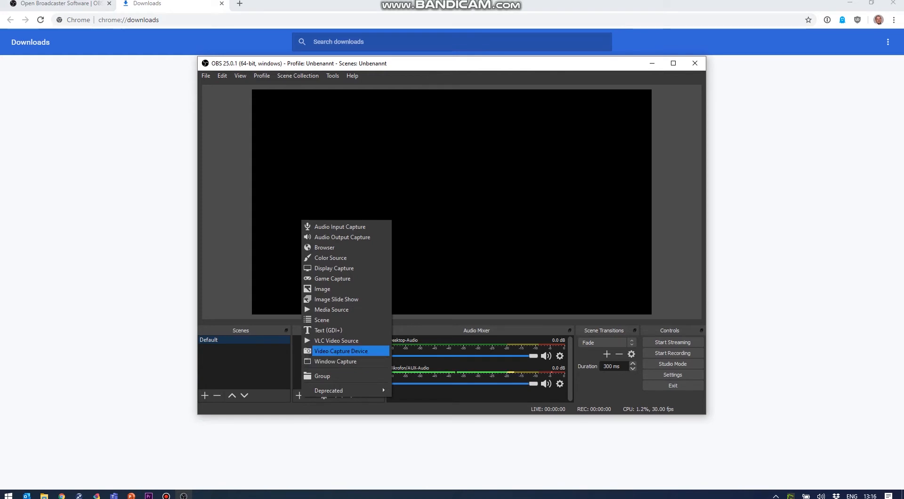
left_click(340, 351)
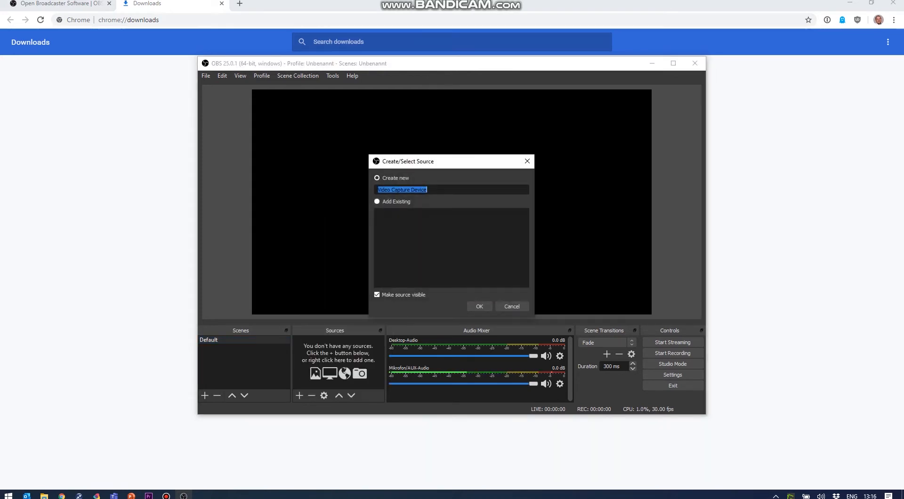
type("WebCam")
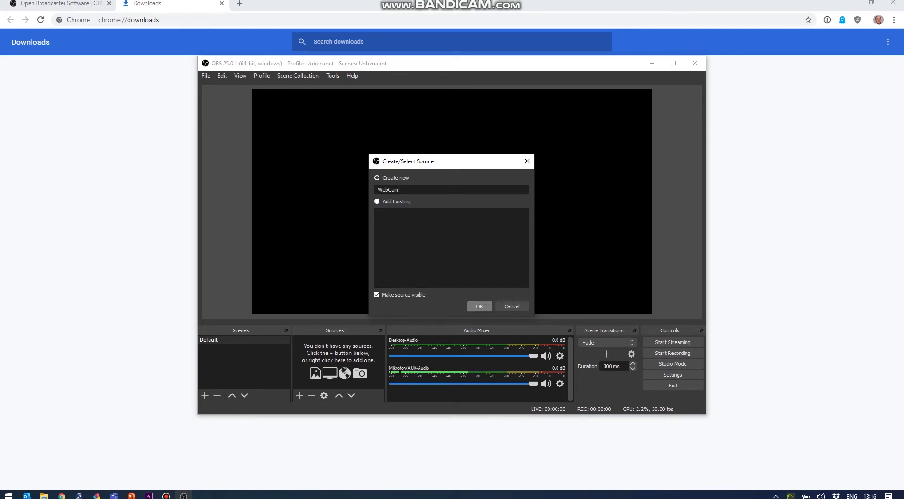
key("Return")
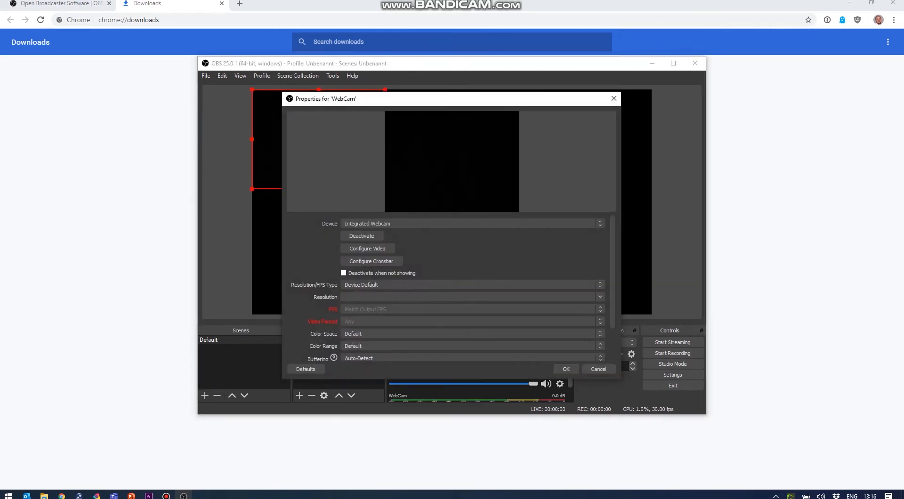
left_click(473, 224)
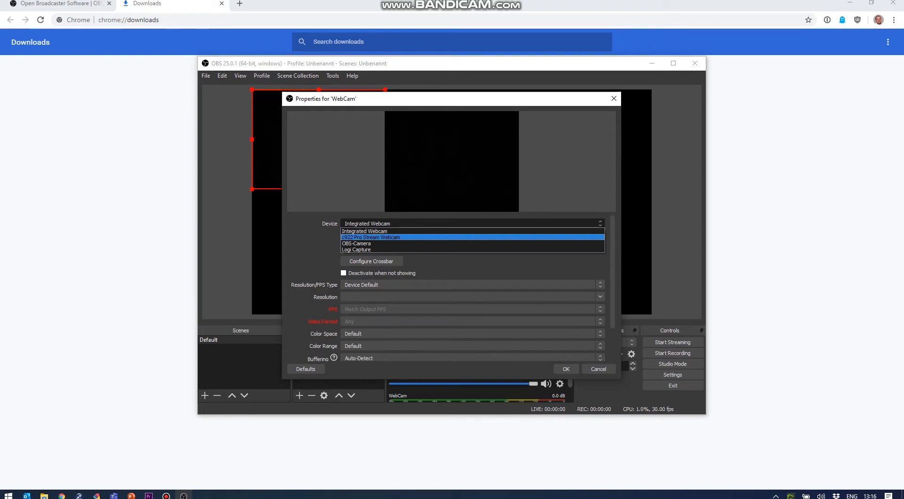
key("Return")
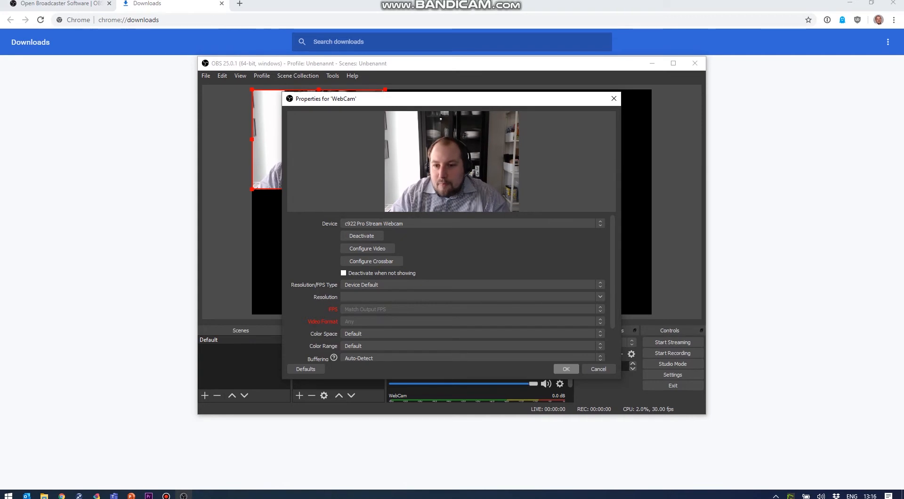
left_click(566, 368)
Enlarge the webcam image on the canvas and apply the Fit to screen transform to it
mouse_move(318, 140)
left_mouse_down()
mouse_move(447, 182)
mouse_move(440, 188)
mouse_move(390, 169)
mouse_move(437, 169)
mouse_move(479, 185)
mouse_move(456, 196)
mouse_move(318, 139)
left_mouse_up()
left_click_drag(385, 189, 447, 199)
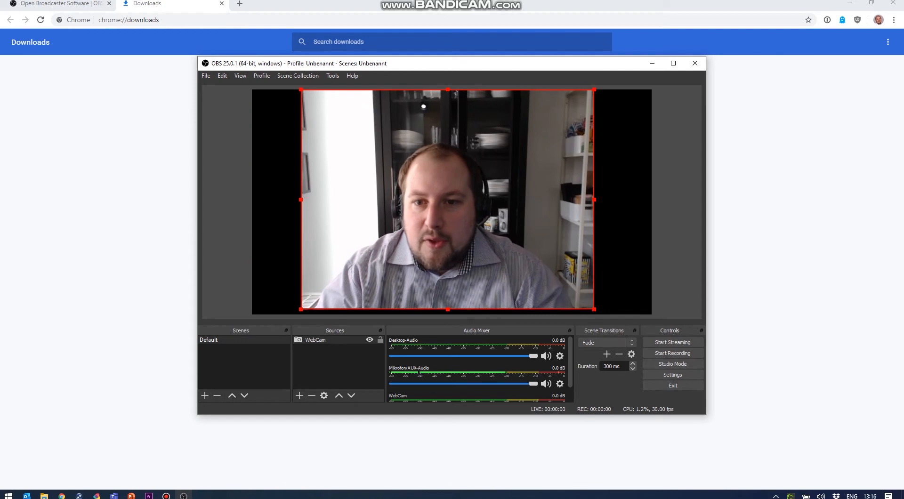
right_click(436, 190)
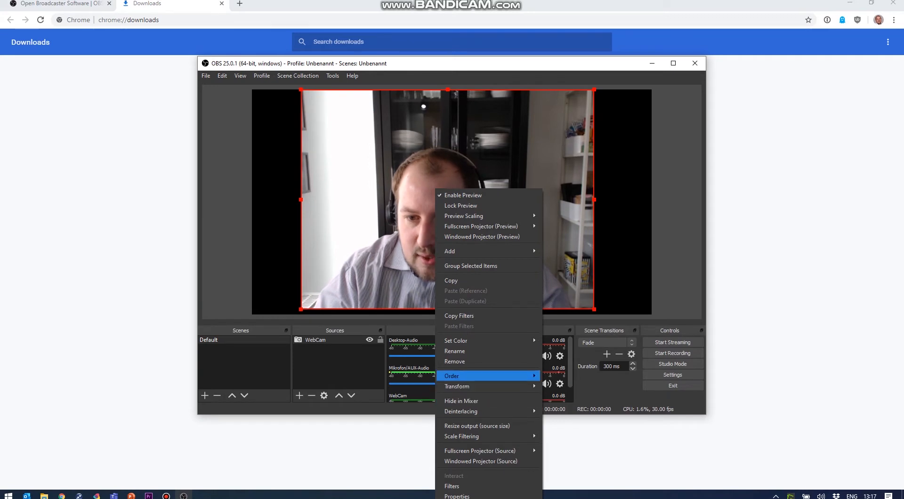
mouse_move(466, 386)
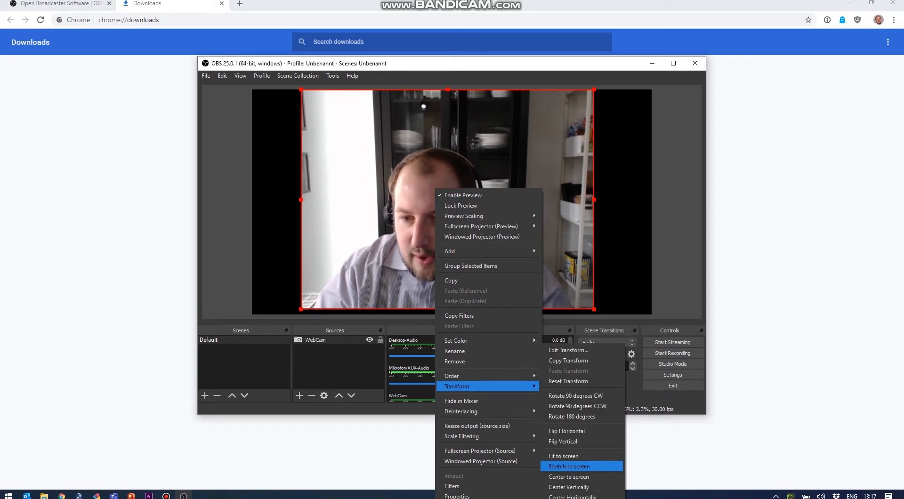
left_click(563, 456)
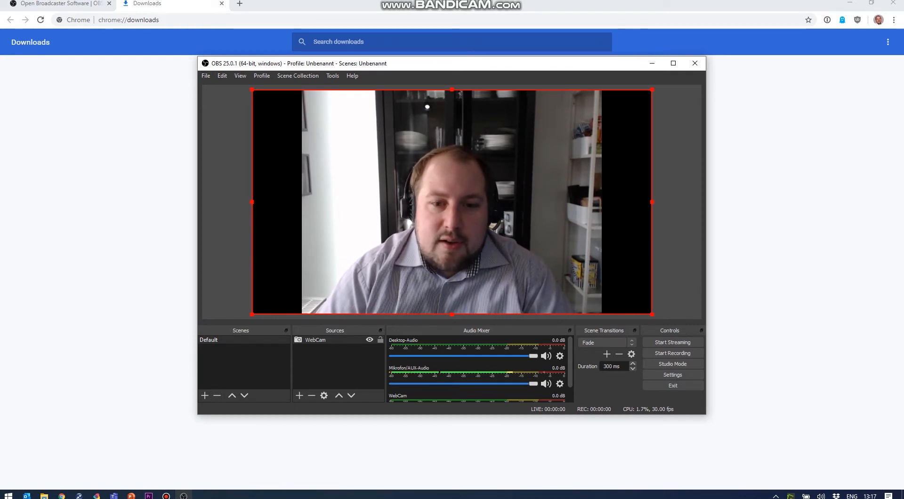
Add an Image Mask/Blend effect filter named "Circle" to the WebCam source
left_click(379, 338)
right_click(380, 337)
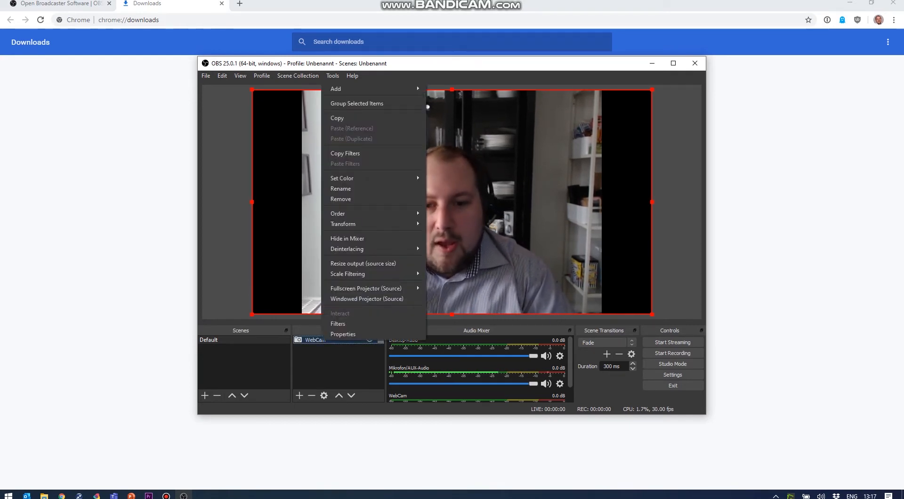
left_click(368, 324)
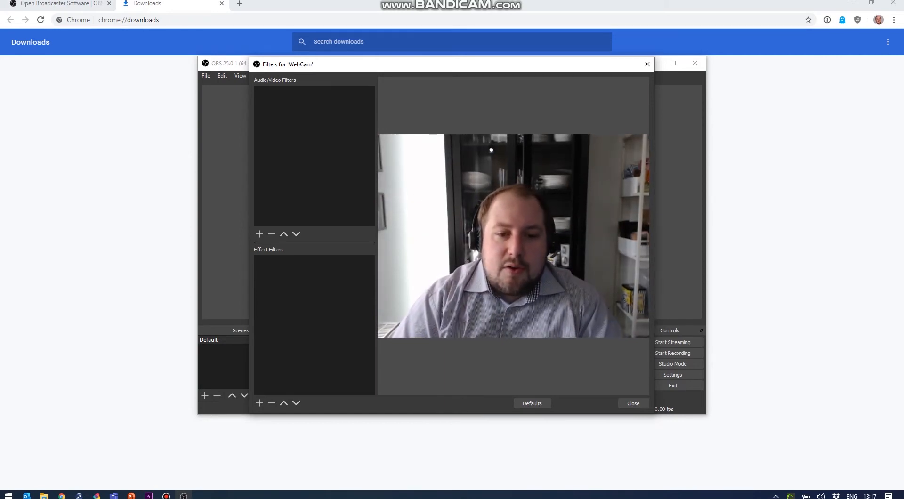
left_click(259, 403)
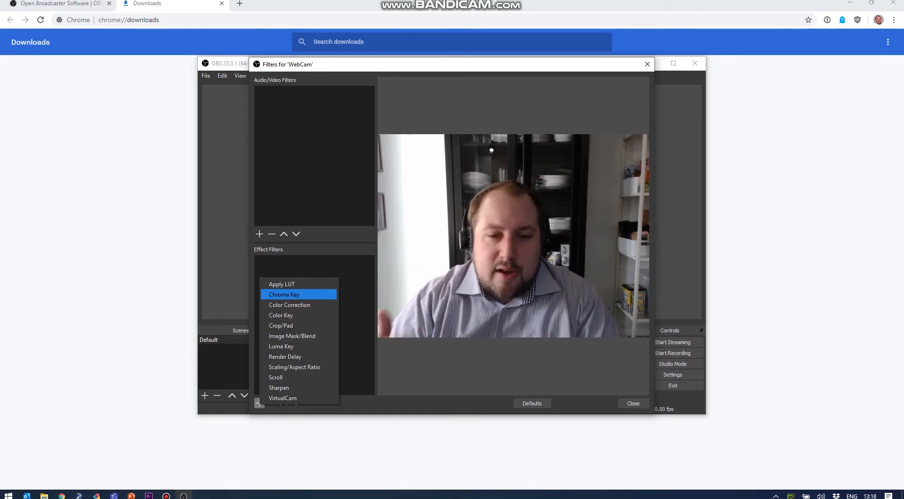
key("Down")
key("Down")
key("Down")
key("Down")
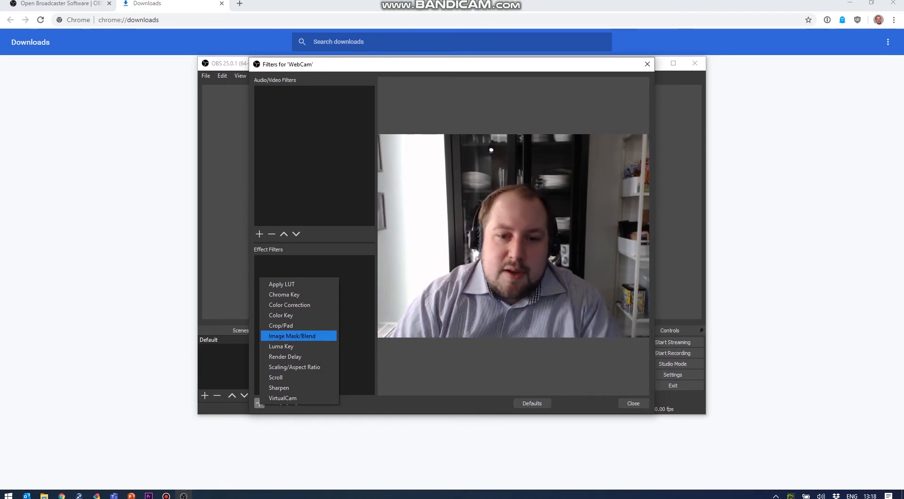
key("Return")
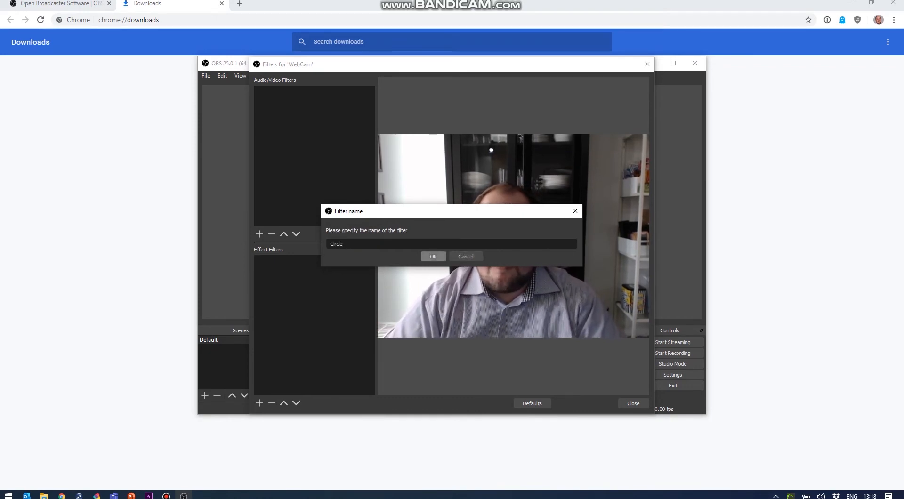
key("Return")
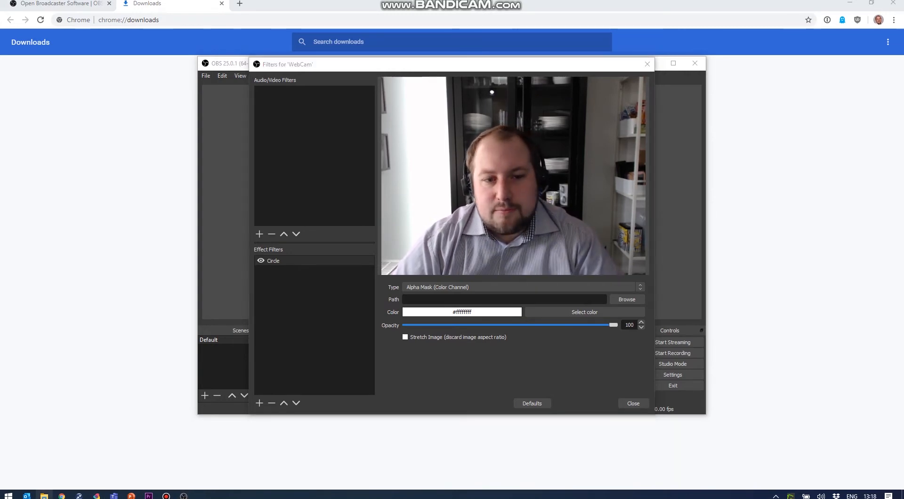
Switch to File Explorer and open image-mask.png from the Professional Online Meetings folder on the Desktop to view the mask
left_click(44, 496)
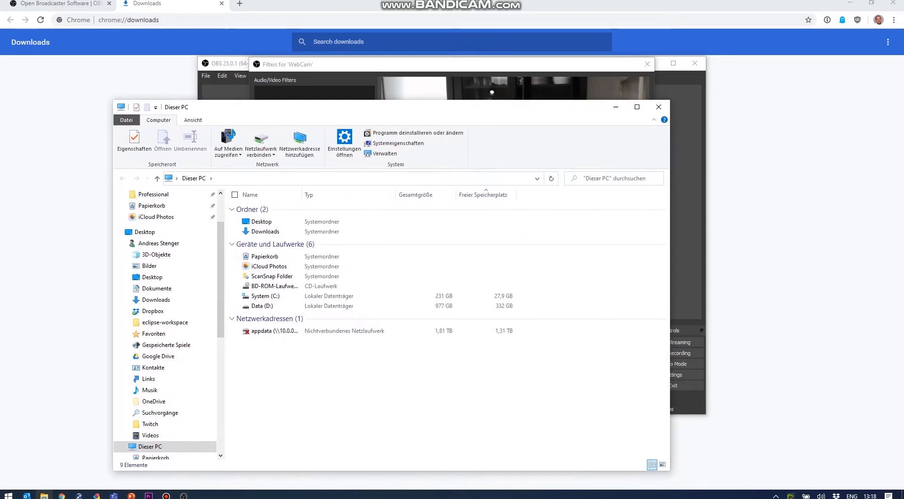
left_click_drag(232, 256, 232, 231)
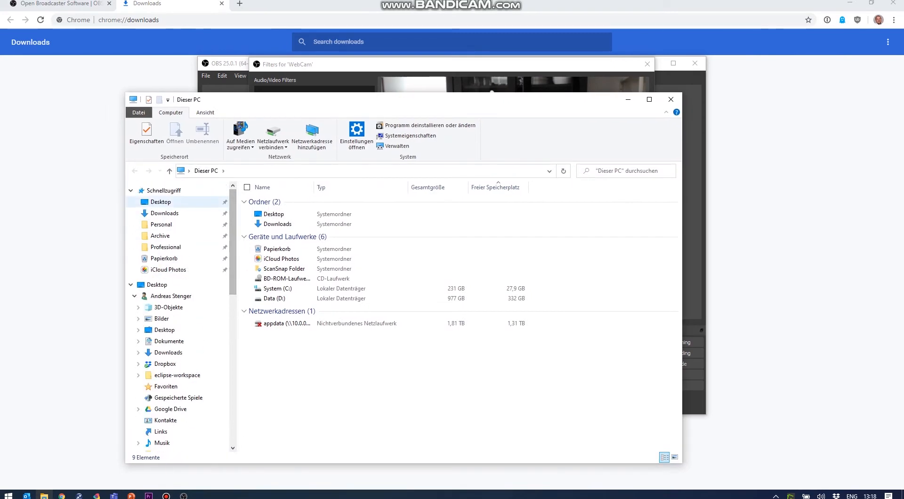
left_click(161, 202)
double_click(270, 213)
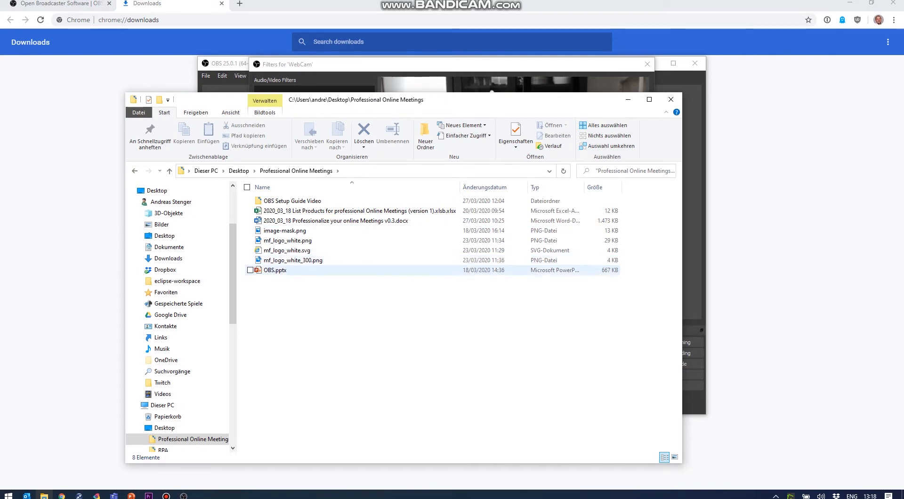
double_click(285, 230)
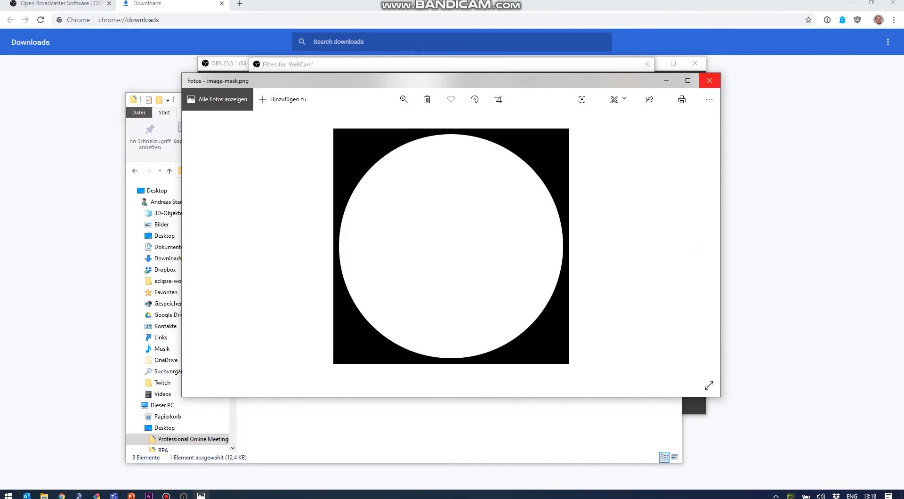
Close the mask preview and load image-mask.png from the Desktop's Professional Online Meetings folder as the Circle filter's mask image
left_click(709, 80)
left_click(671, 99)
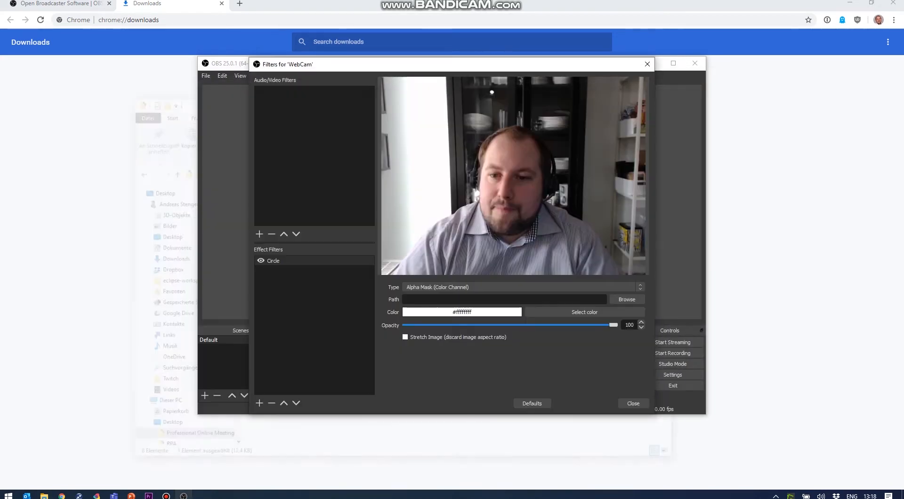
left_click(626, 299)
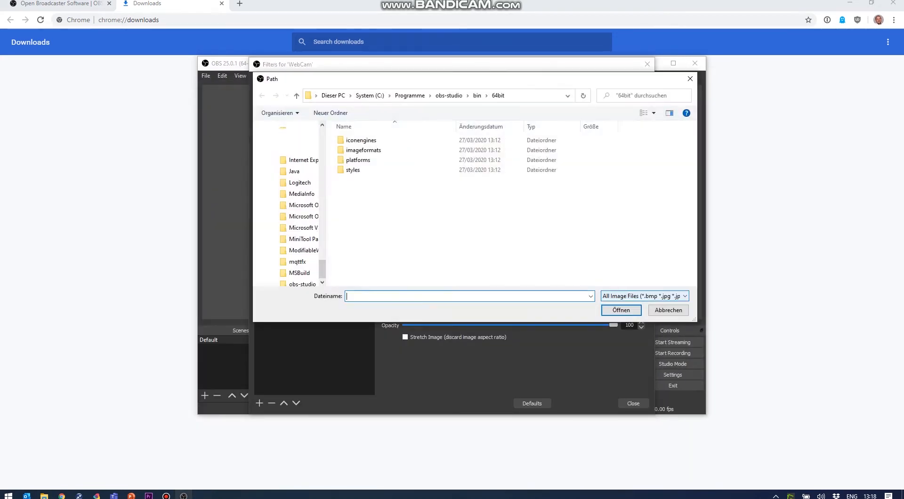
left_click_drag(322, 202, 323, 136)
left_click(295, 140)
left_click_drag(322, 202, 323, 138)
left_click(294, 139)
scroll(398, 198, "down", 3)
scroll(398, 197, "up", 3)
double_click(398, 198)
double_click(411, 151)
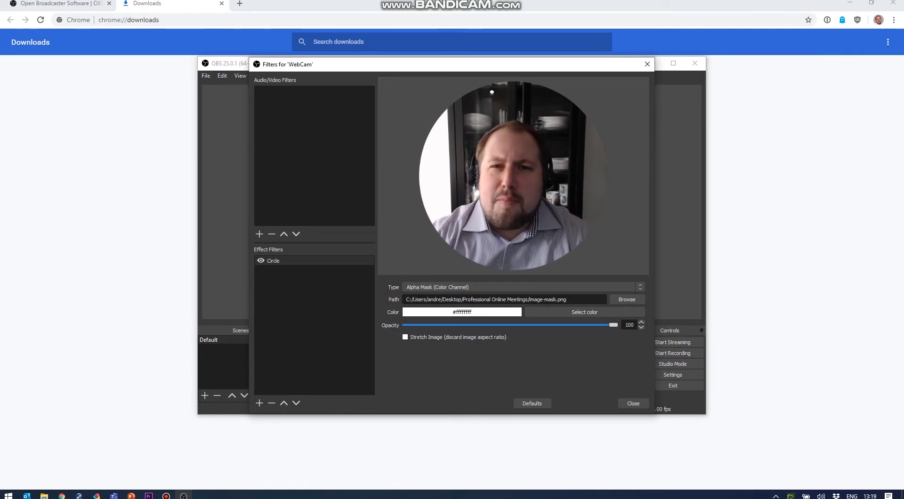
left_click(633, 404)
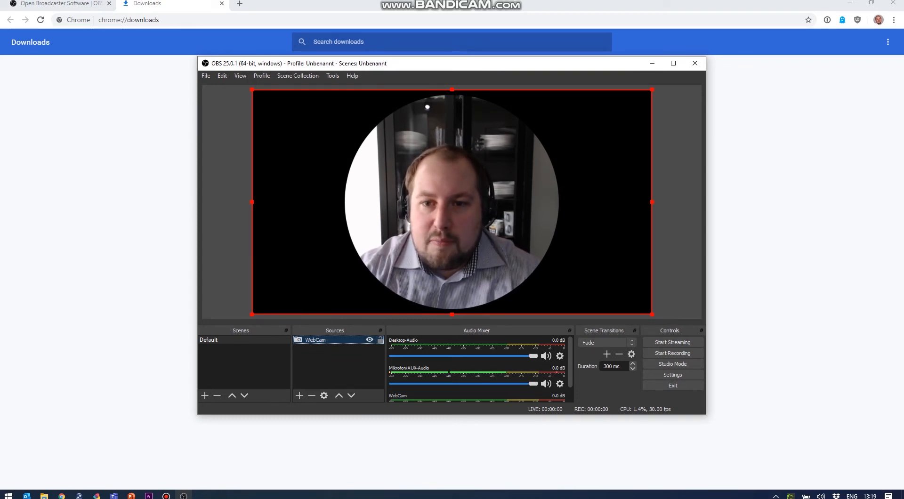
Add a new Image source named "Micro Focus Logo" to the Default scene
left_click(299, 395)
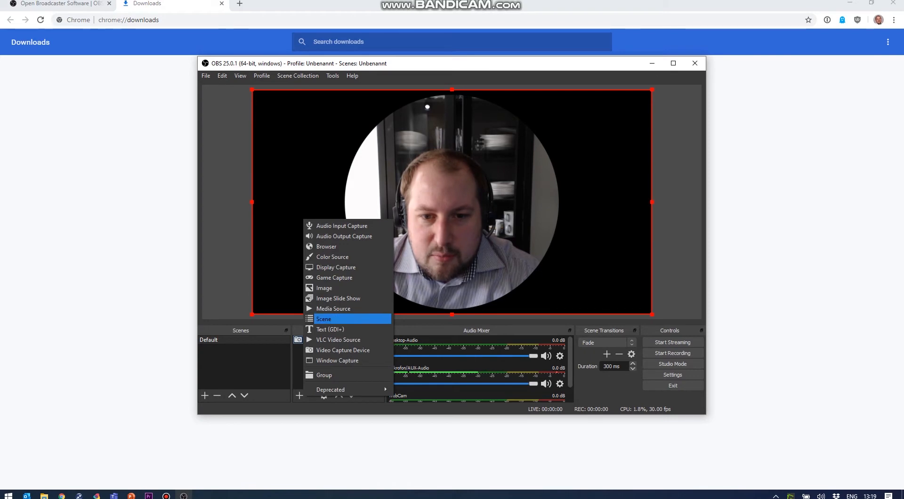
key("Return")
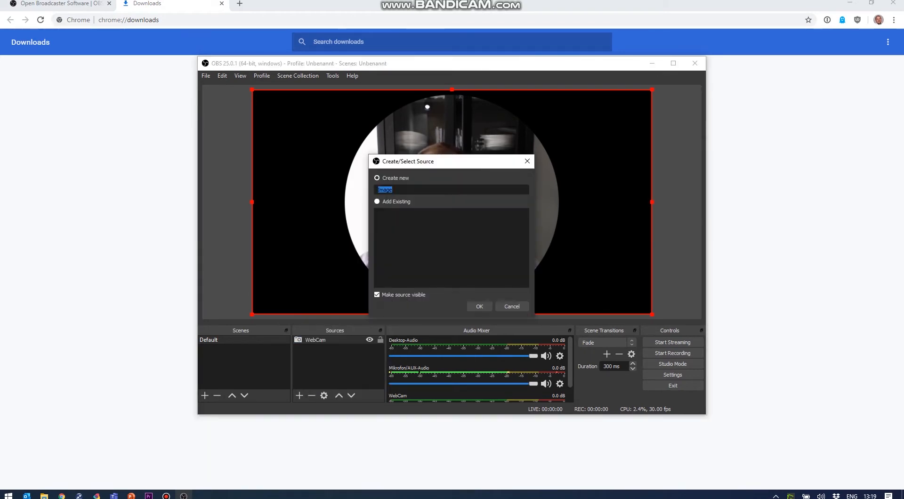
type("Mic")
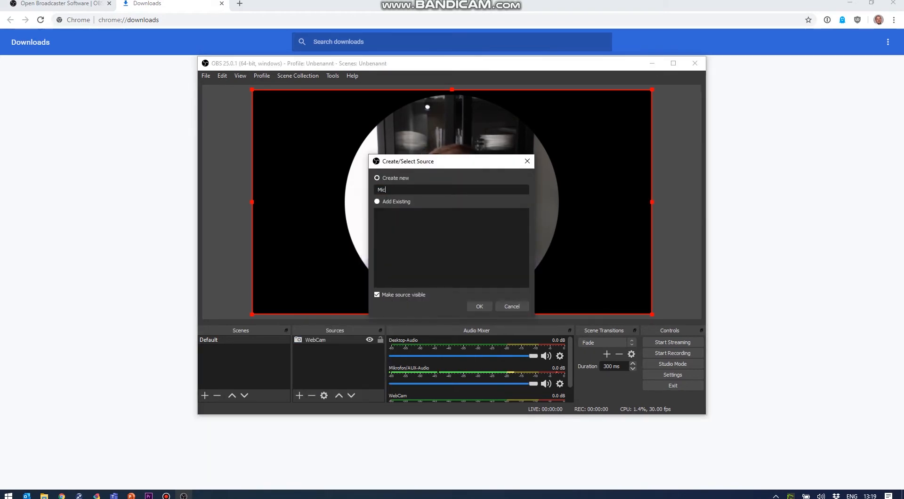
type("ro Focus Logo")
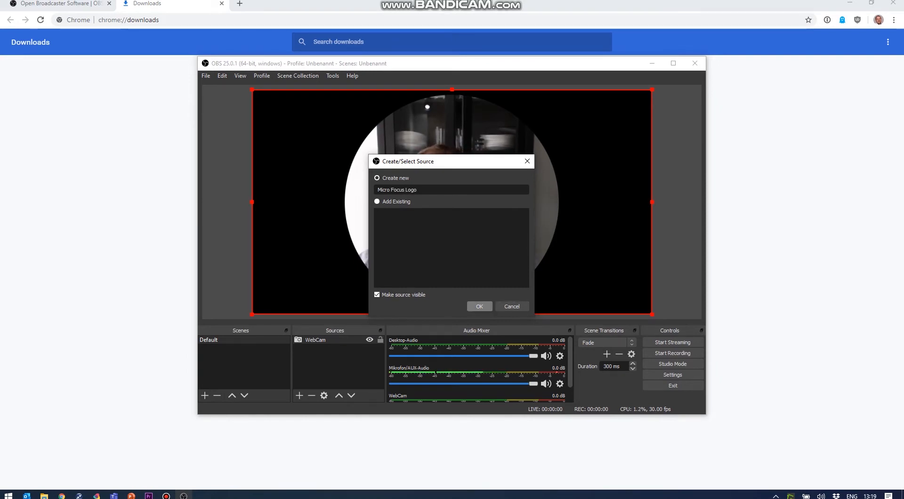
key("Return")
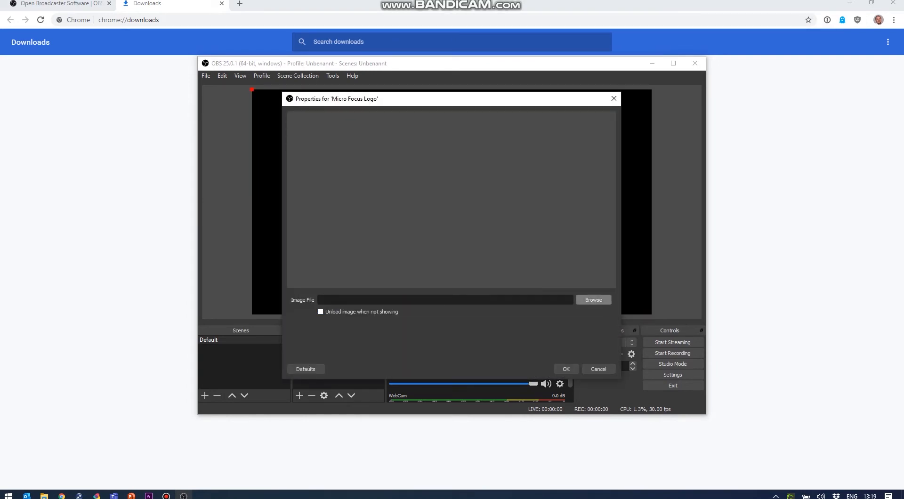
Use mf_logo_white_300.png as the image file of the Micro Focus Logo source
left_click(593, 300)
left_click(547, 189)
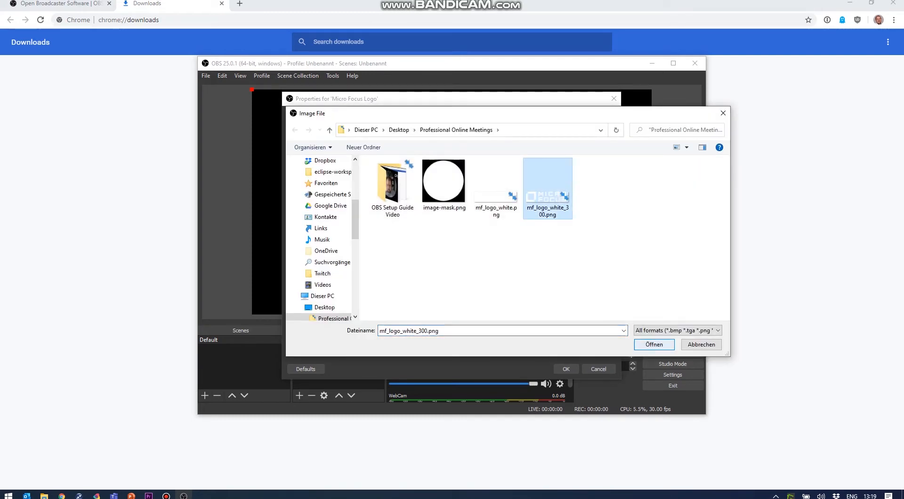
left_click(654, 344)
key("Return")
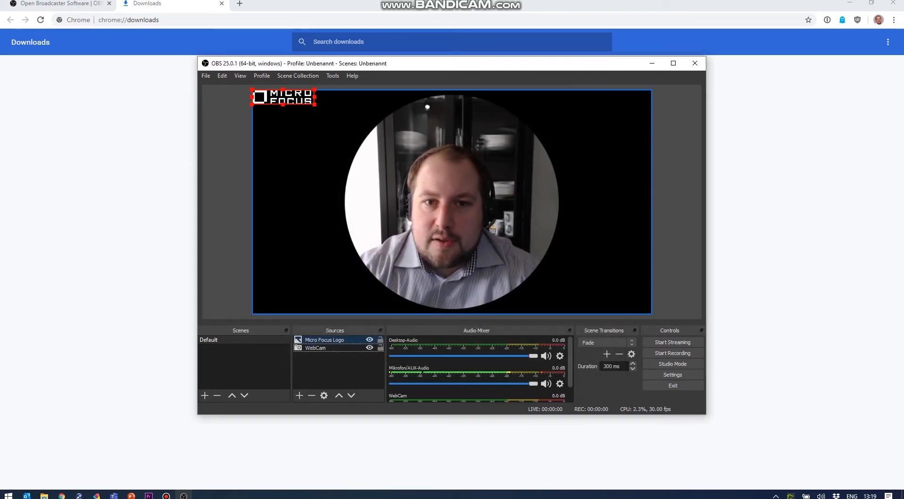
Shrink the webcam image and centre it on the canvas, with the Micro Focus logo placed at the circle's upper-right edge
left_click_drag(283, 97, 556, 110)
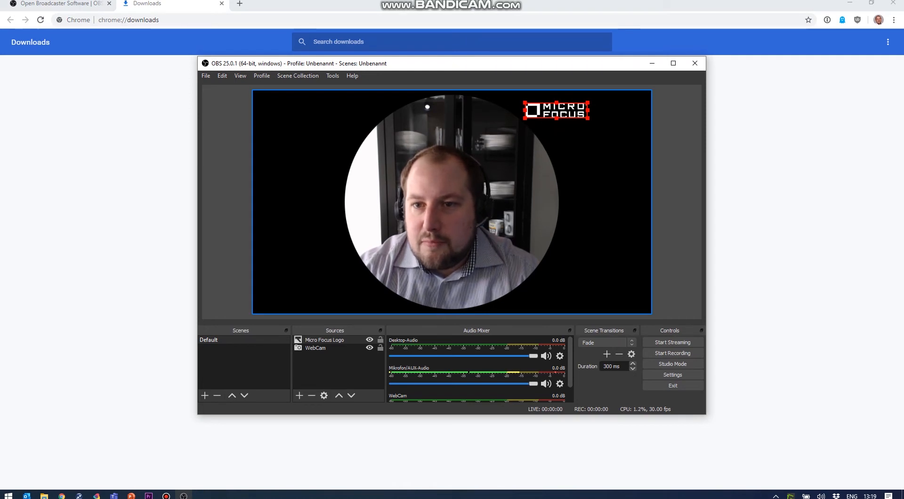
left_click(452, 202)
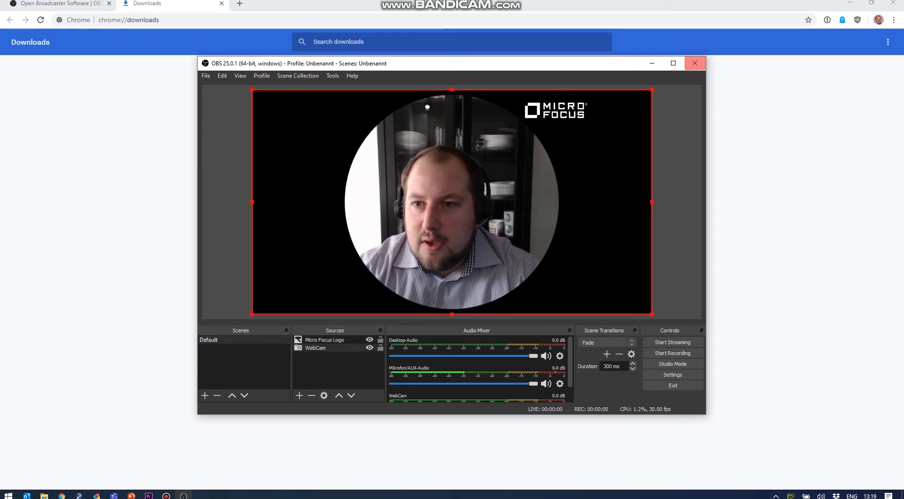
left_click_drag(651, 89, 498, 130)
left_click_drag(375, 222, 459, 201)
left_click(603, 111)
left_click_drag(556, 111, 550, 120)
left_click(607, 141)
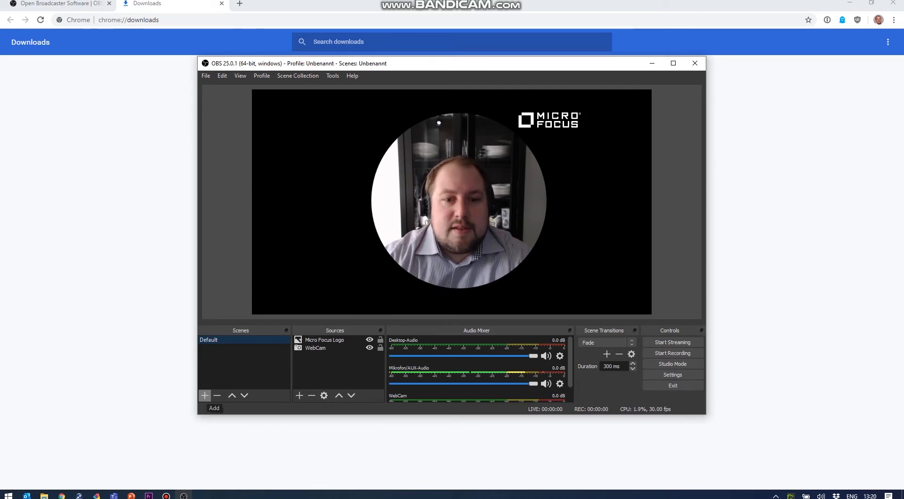
Add a new scene named "Left Monitor"
left_click(205, 395)
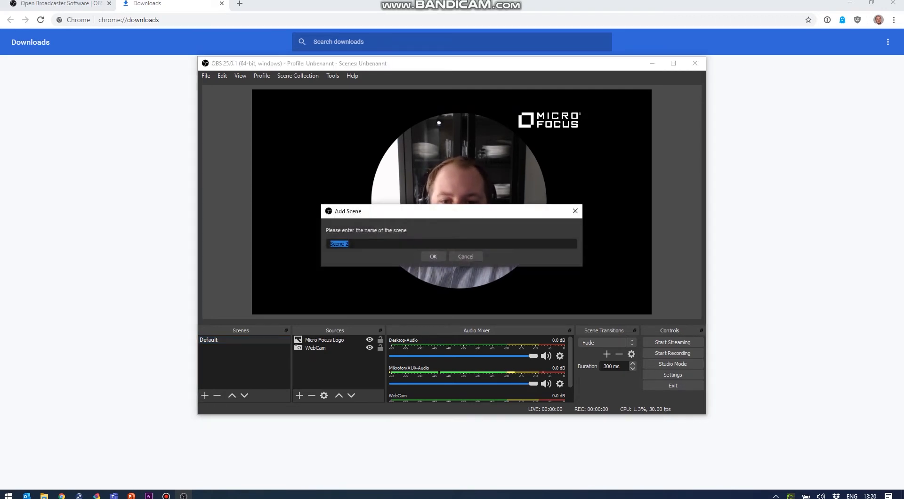
type("Left Monitor Sce")
key("BackSpace")
key("BackSpace")
key("BackSpace")
key("BackSpace")
key("Return")
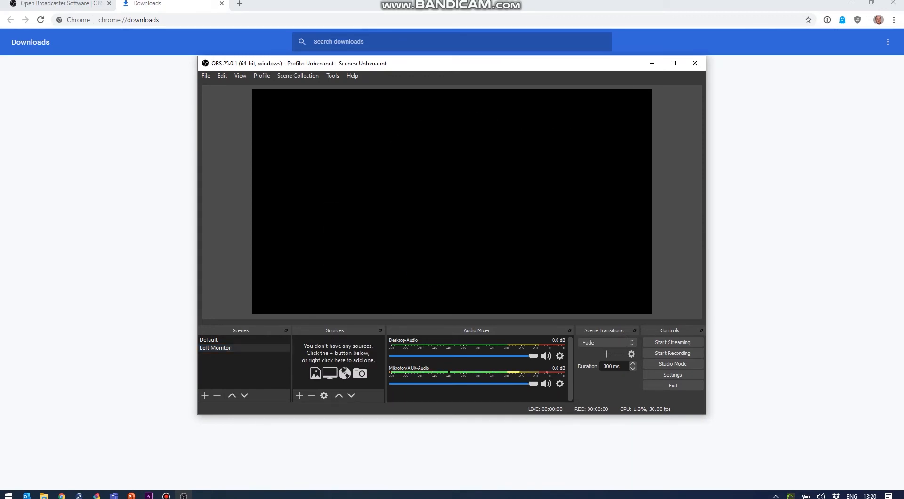
Switch back and forth between the Default and Left Monitor scenes to examine the transition, ending on Default
left_click(209, 340)
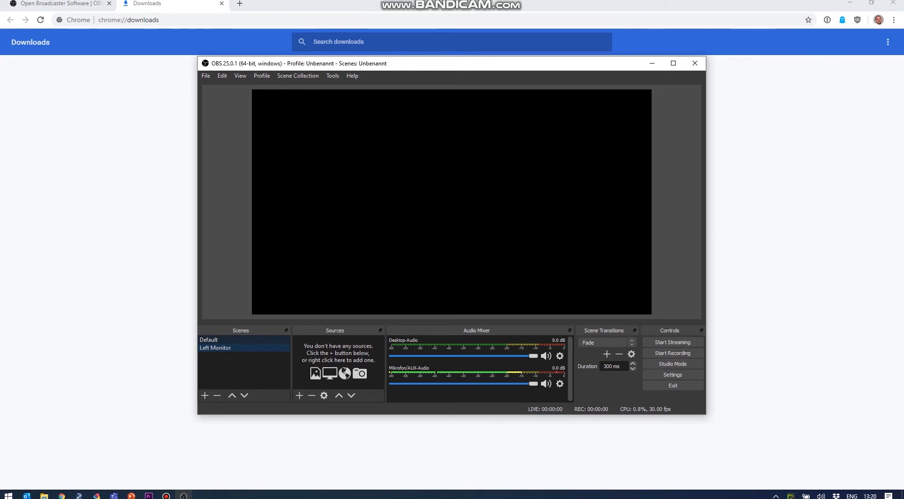
left_click(218, 340)
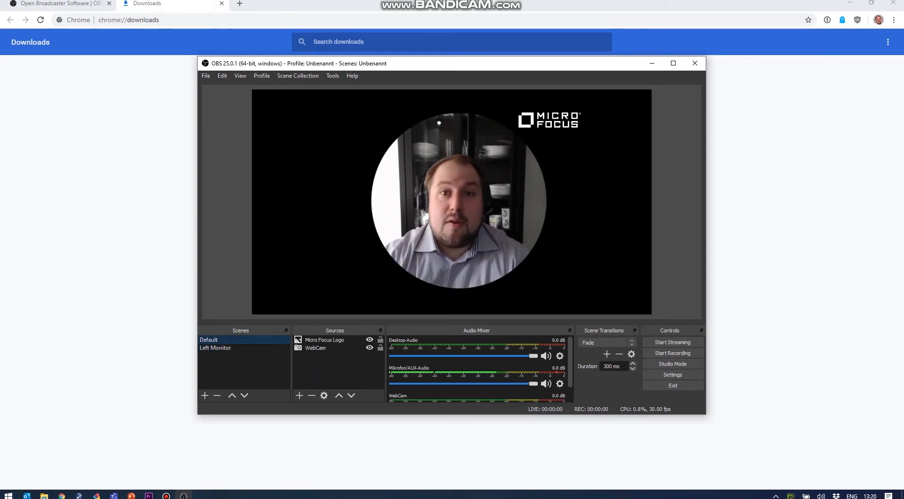
left_click(217, 348)
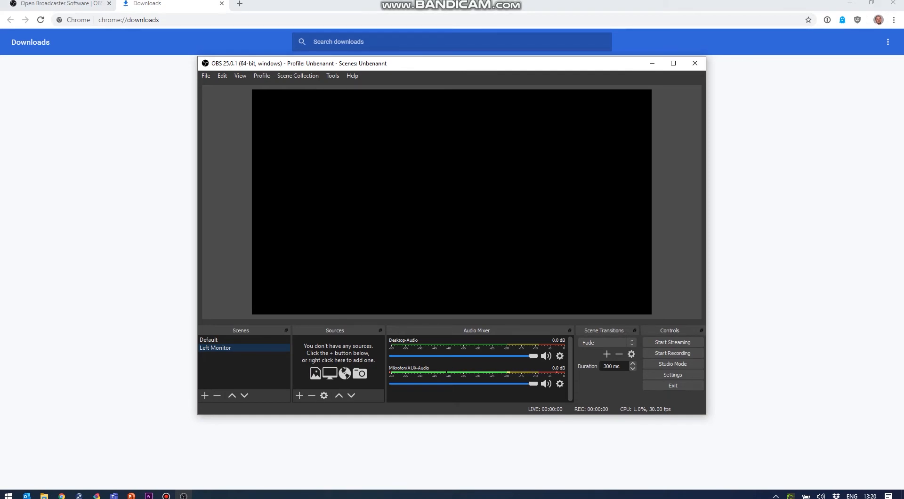
left_click(209, 340)
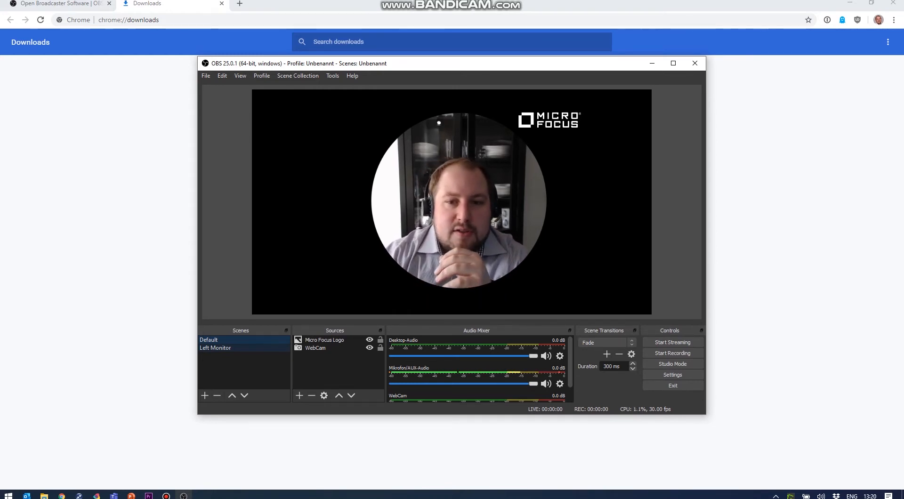
left_click(215, 347)
left_click(209, 340)
left_click(215, 347)
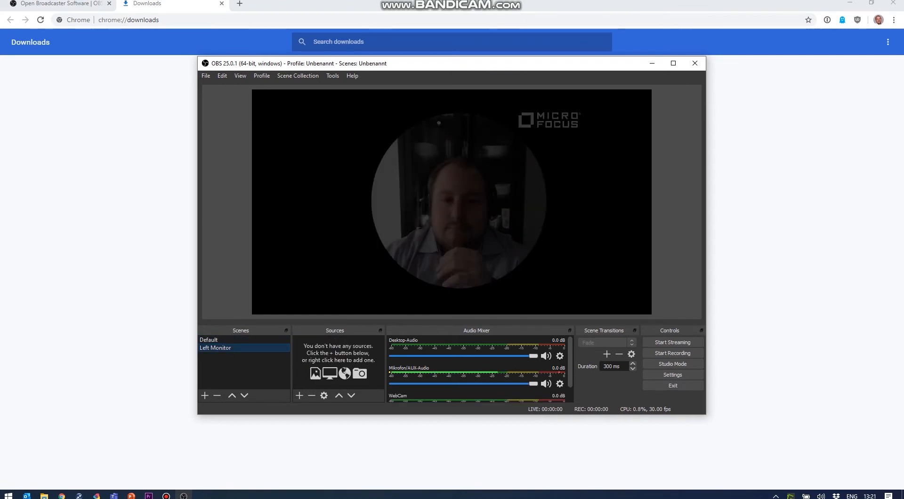
left_click(209, 340)
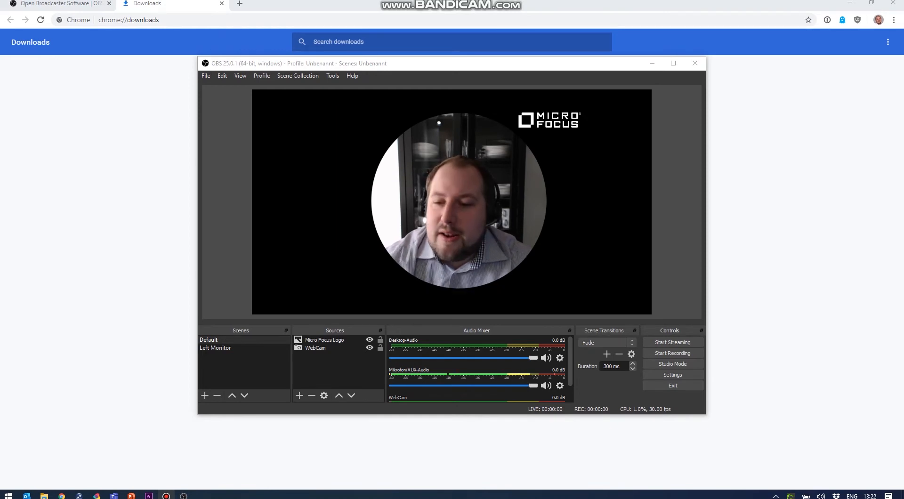
Assign numpad 0 as the switch-to-scene hotkey for Default and numpad 1 for Left Monitor, and save the settings
left_click(673, 375)
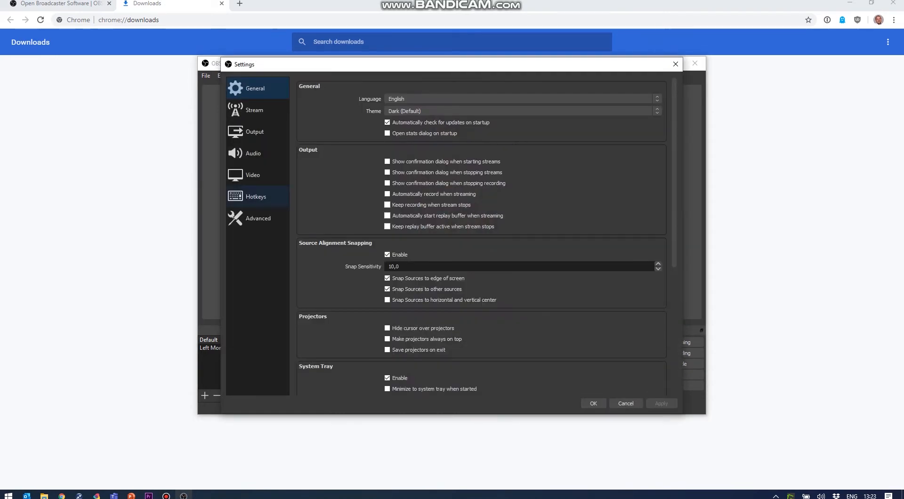
left_click(254, 197)
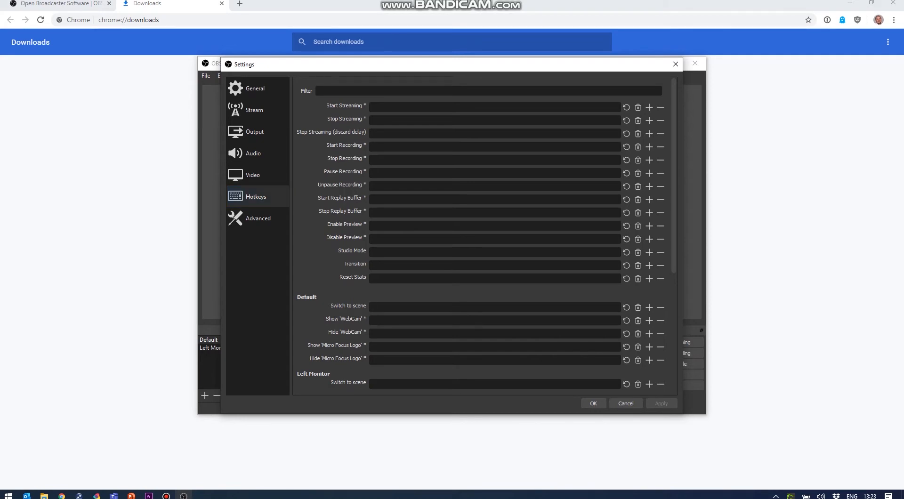
key("KP_0")
scroll(485, 236, "down", 2)
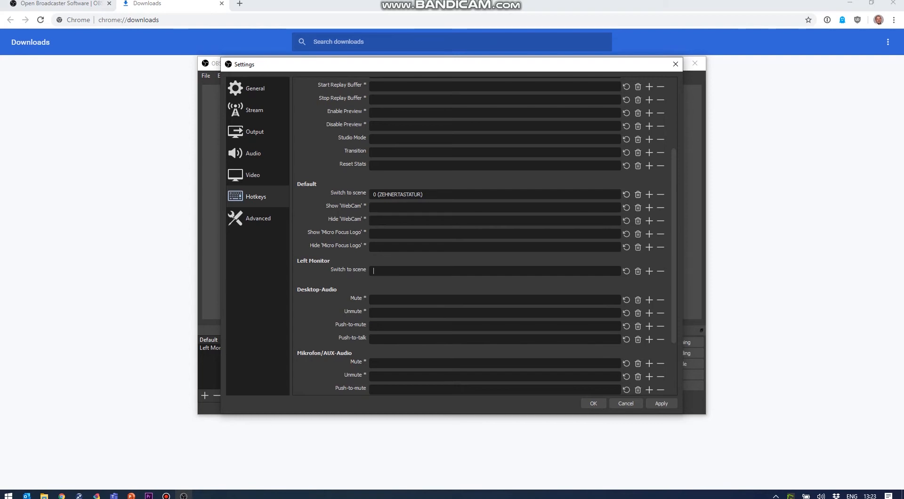
key("KP_1")
left_click(593, 403)
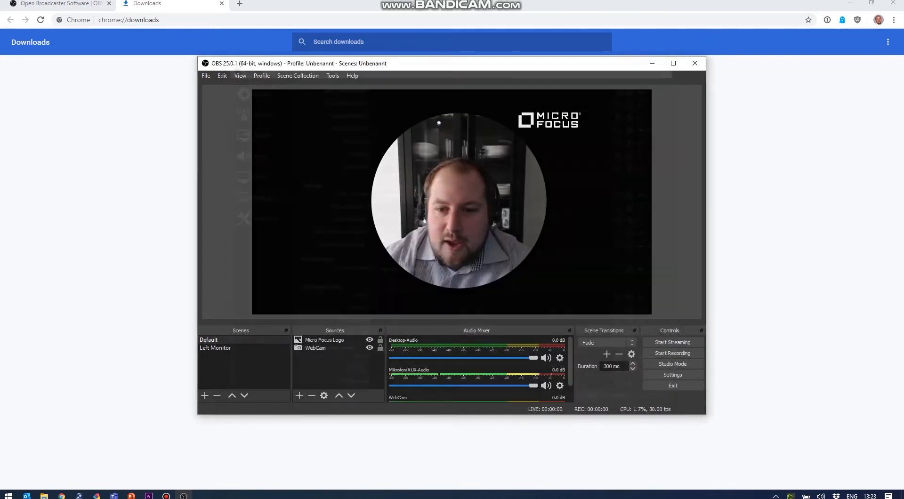
Test the scene hotkeys by toggling repeatedly between the Default and Left Monitor scenes
key("KP_1")
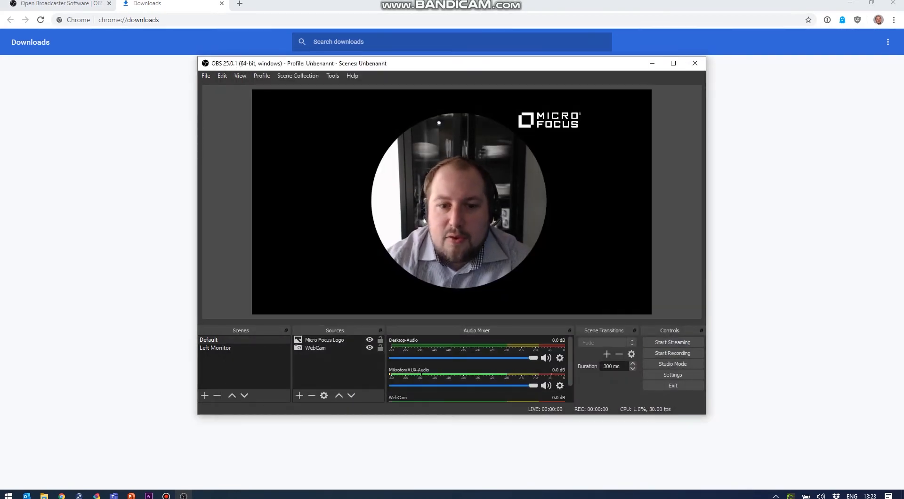
key("KP_2")
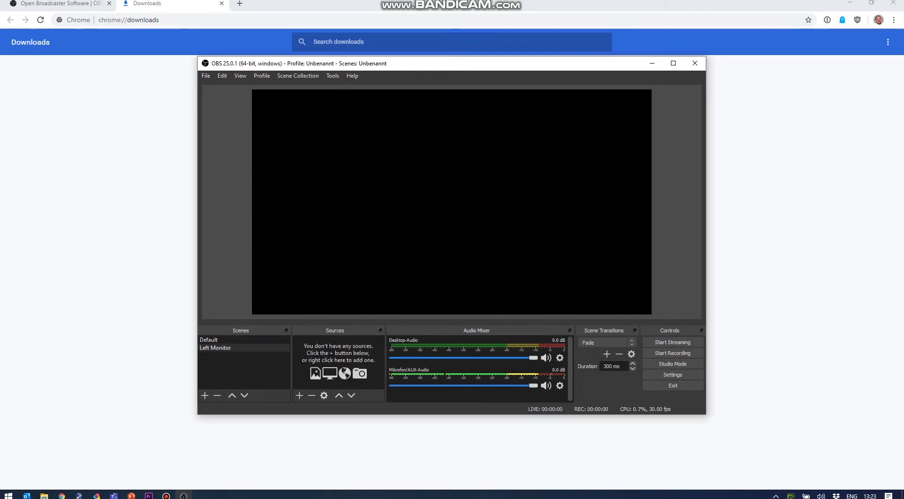
key("KP_1")
key("KP_2")
key("KP_1")
key("KP_2")
key("KP_1")
key("KP_2")
key("KP_1")
key("KP_2")
key("KP_1")
key("KP_2")
key("KP_1")
key("KP_2")
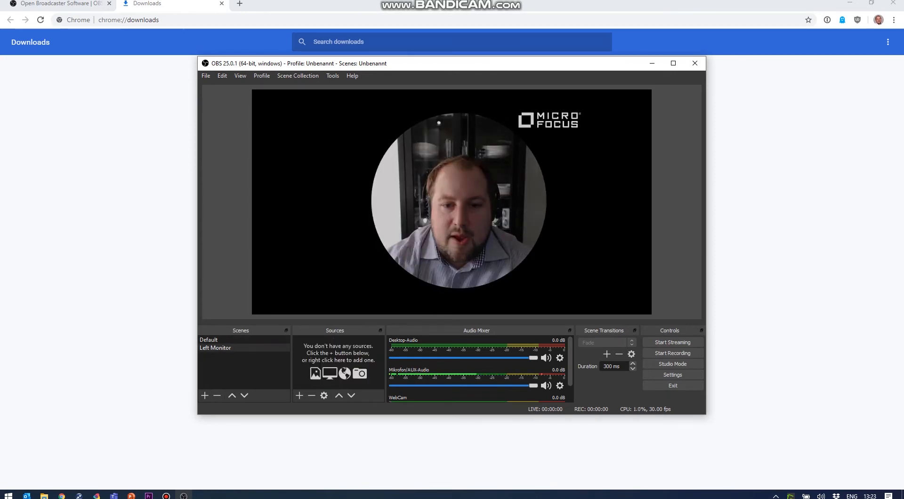
key("KP_1")
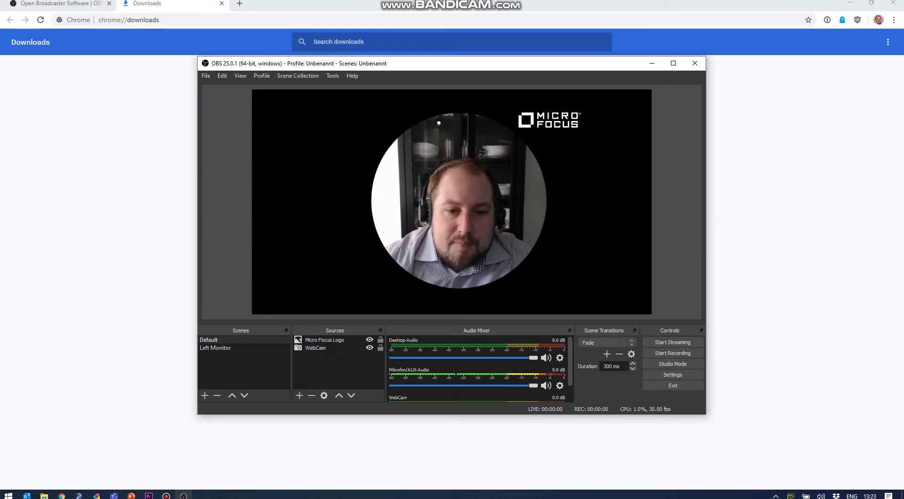
Add a Display Capture source named "Left Monitor Screen" to the Left Monitor scene
key("KP_2")
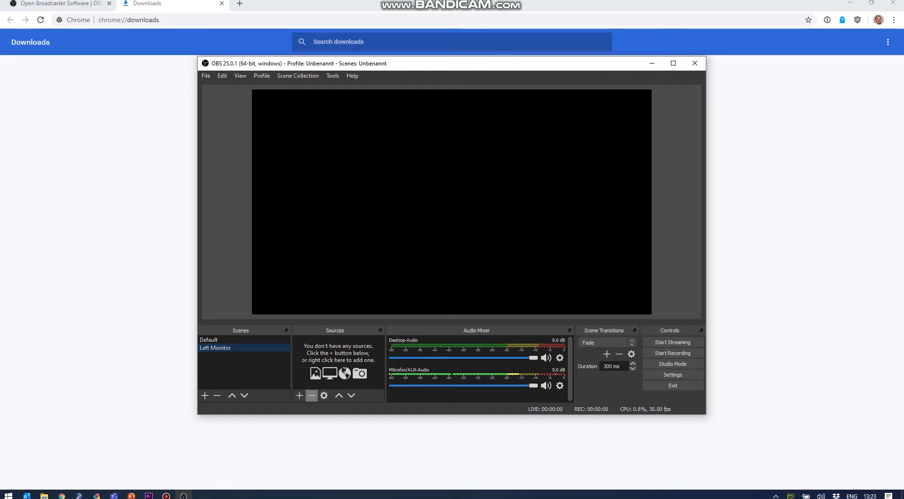
left_click(299, 395)
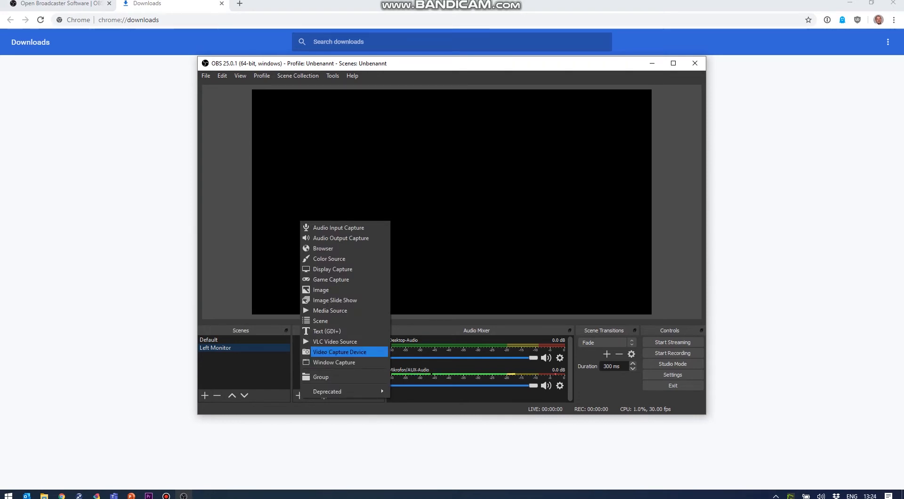
left_click(333, 269)
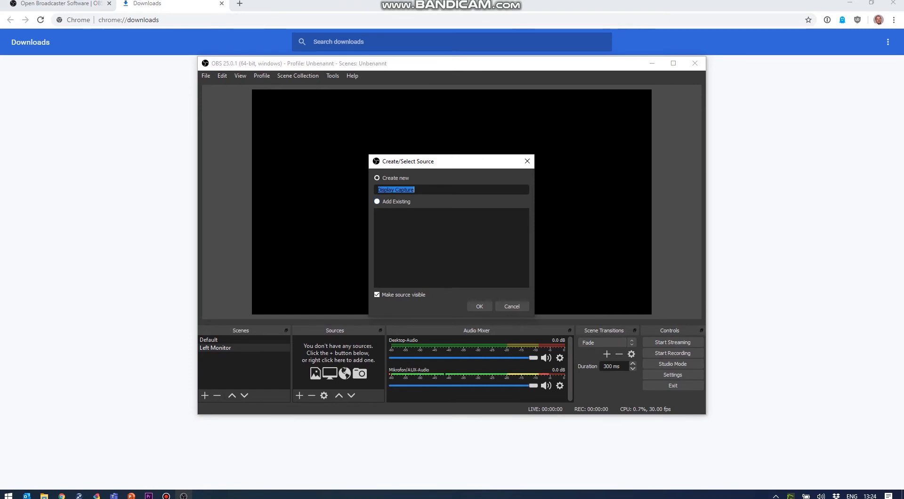
type("Left Monitor ")
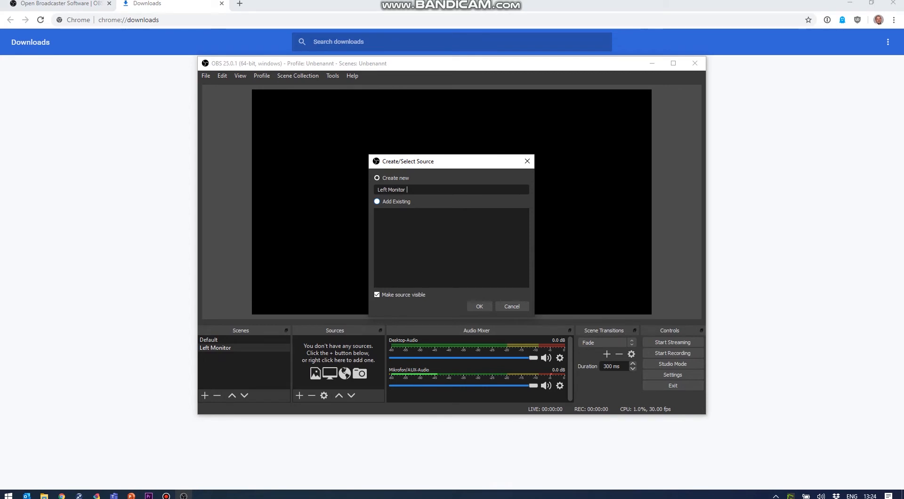
type("Screen")
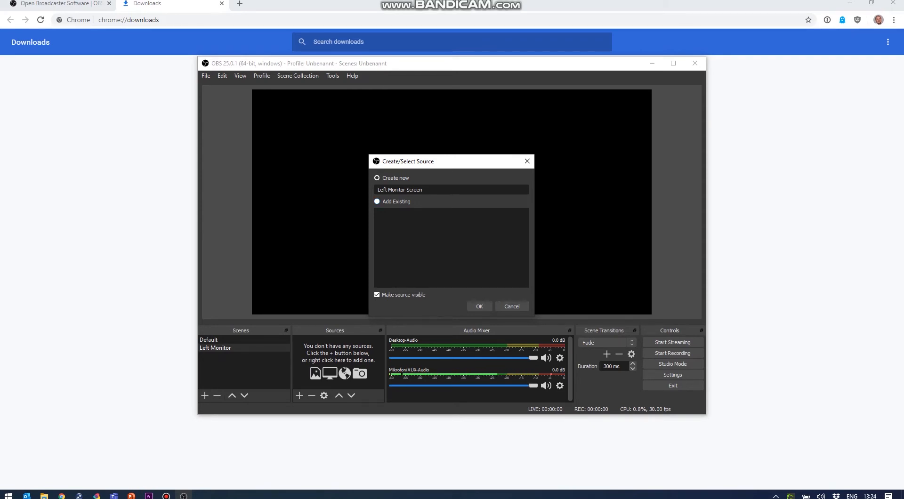
key("shift+Tab")
key("End")
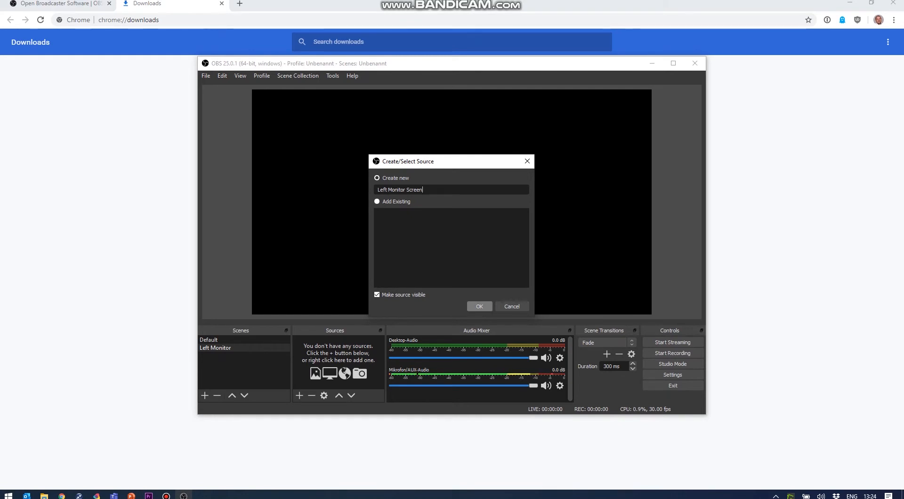
left_click(479, 307)
Try Displays 1, 2 and 3 for the new capture source to compare their previews
left_click(475, 300)
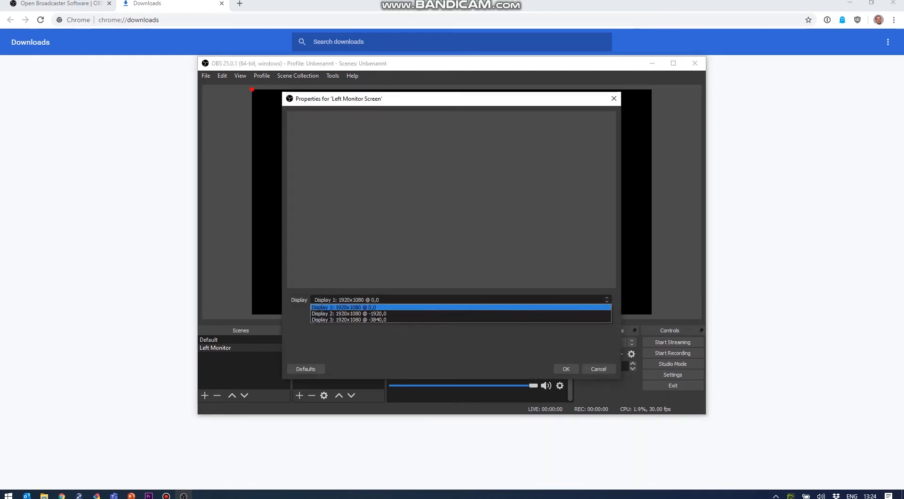
left_click(475, 315)
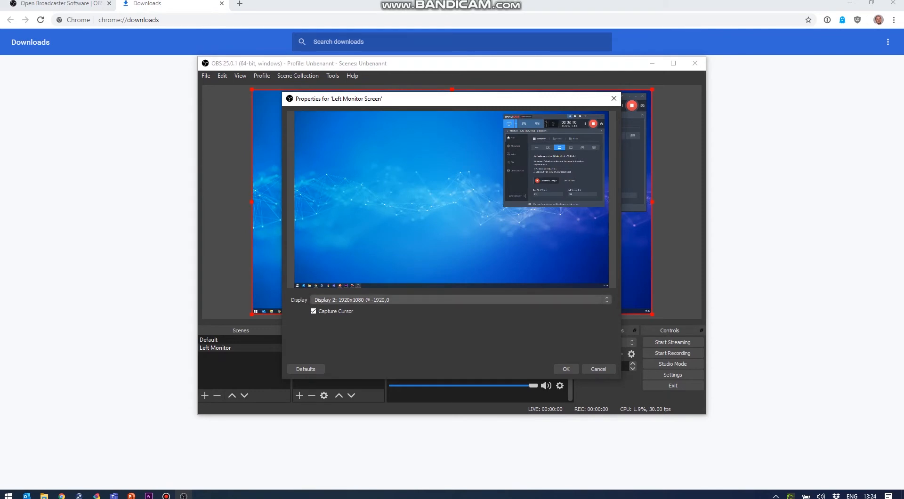
left_click(475, 300)
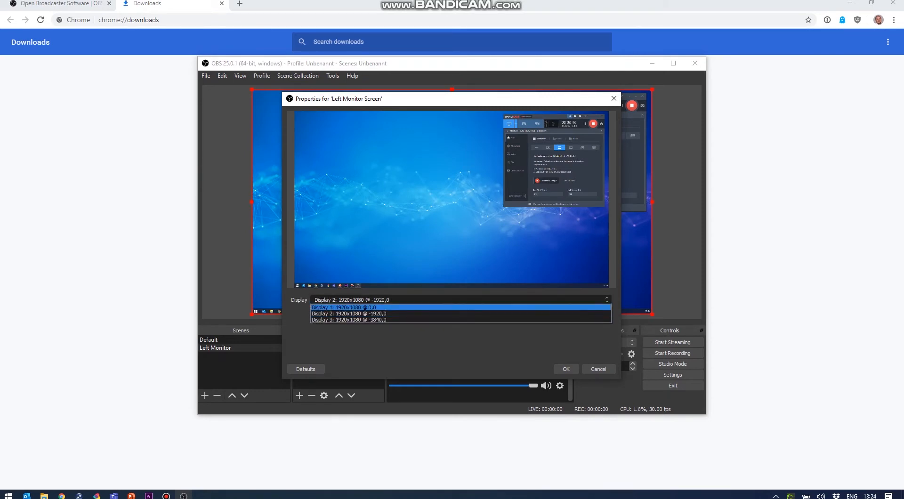
left_click(476, 308)
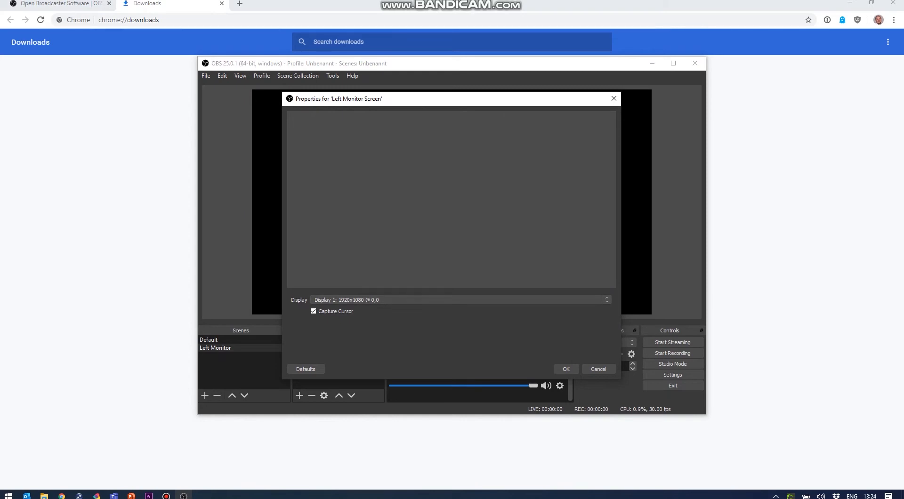
left_click(475, 300)
left_click(476, 323)
left_click(475, 299)
left_click(475, 315)
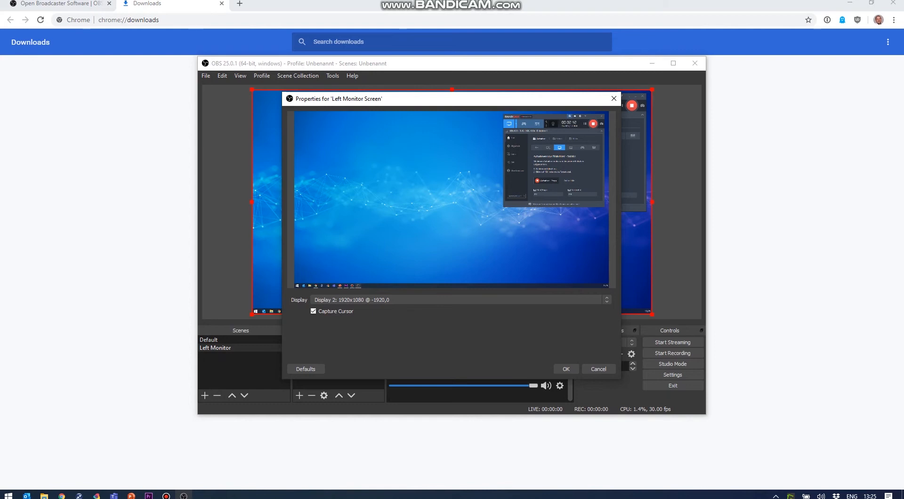
left_click(455, 299)
left_click(455, 307)
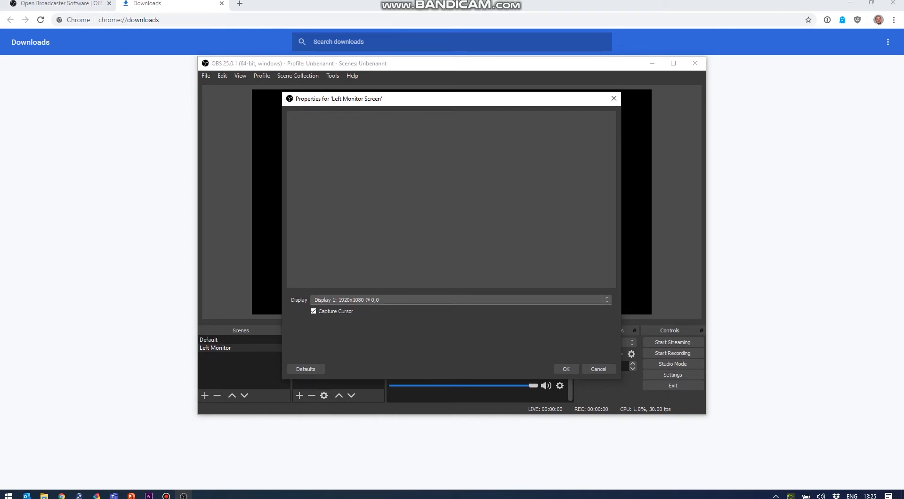
Set the captured display to "Display 2: 1920x1080 @ -1920,0" and accept the source properties
left_click(461, 300)
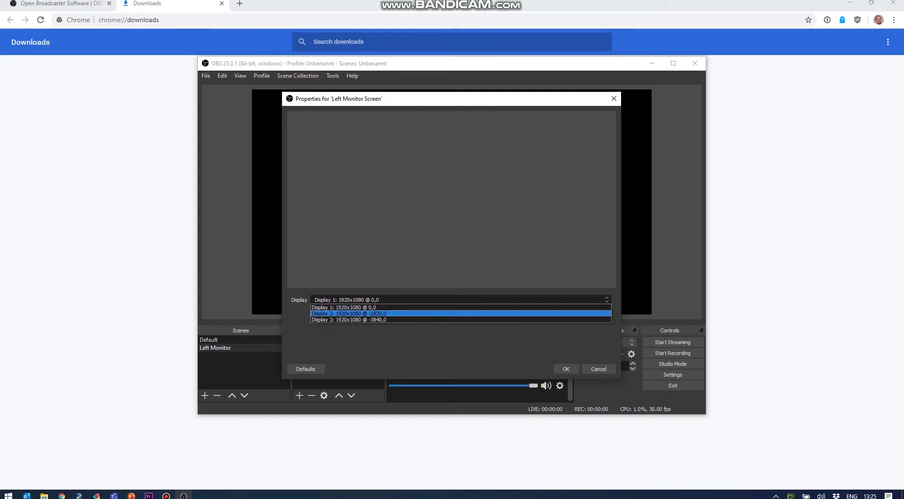
left_click(348, 313)
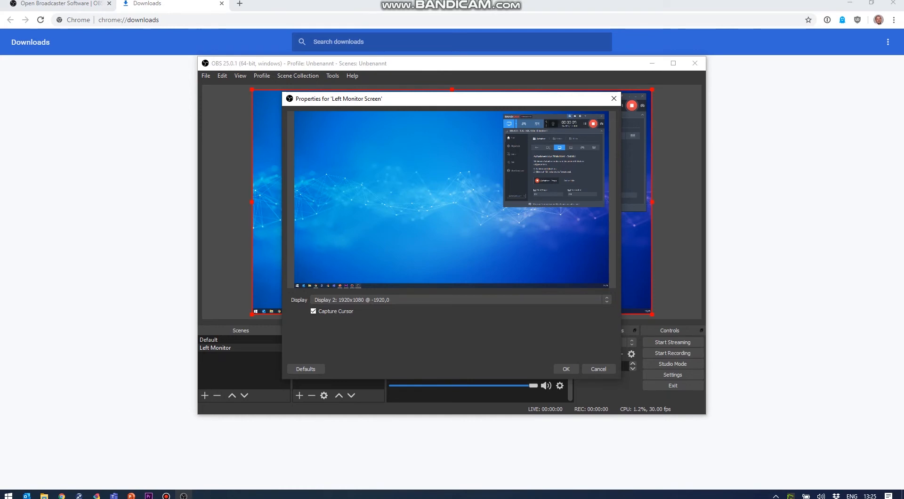
left_click(566, 368)
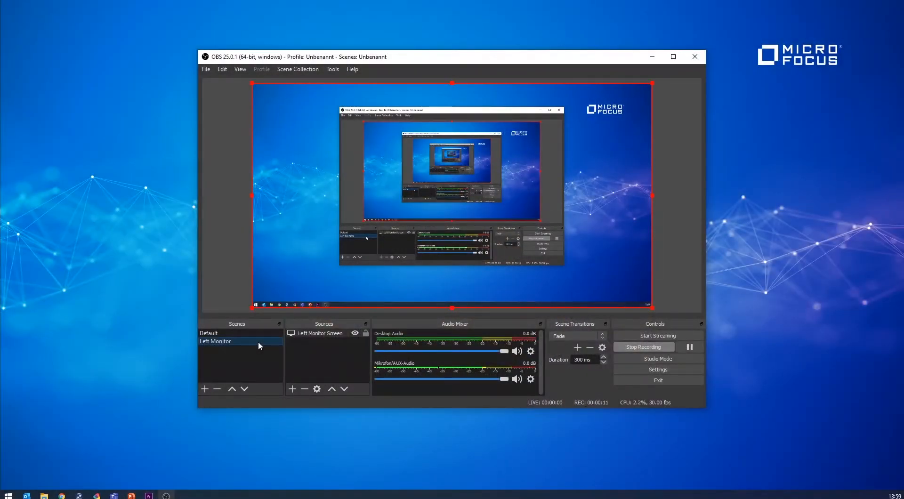
left_click_drag(502, 64, 520, 47)
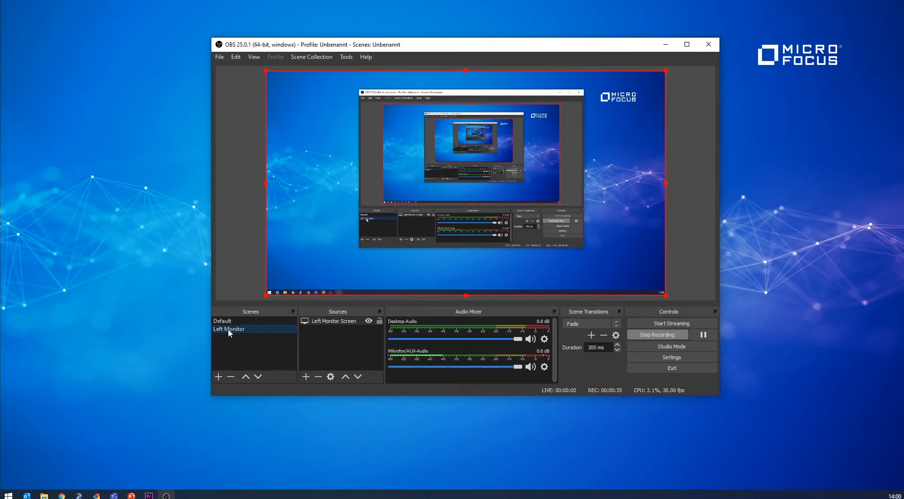
left_click(306, 375)
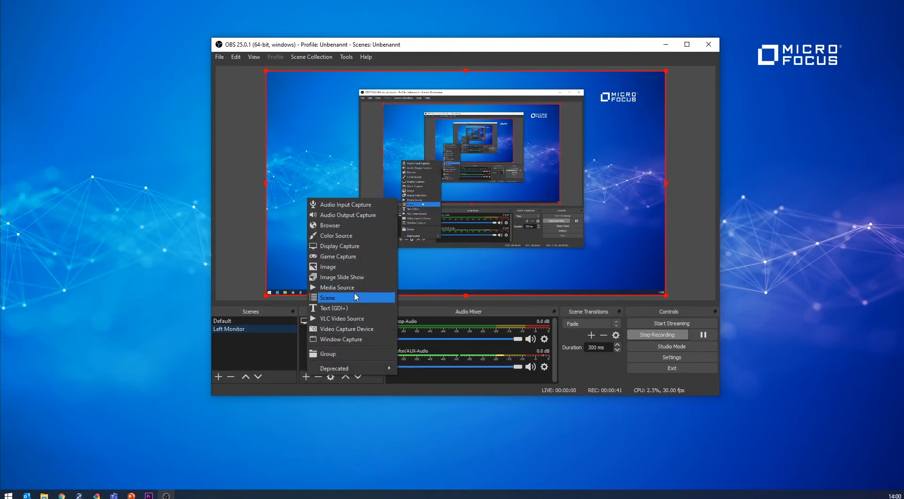
left_click(365, 265)
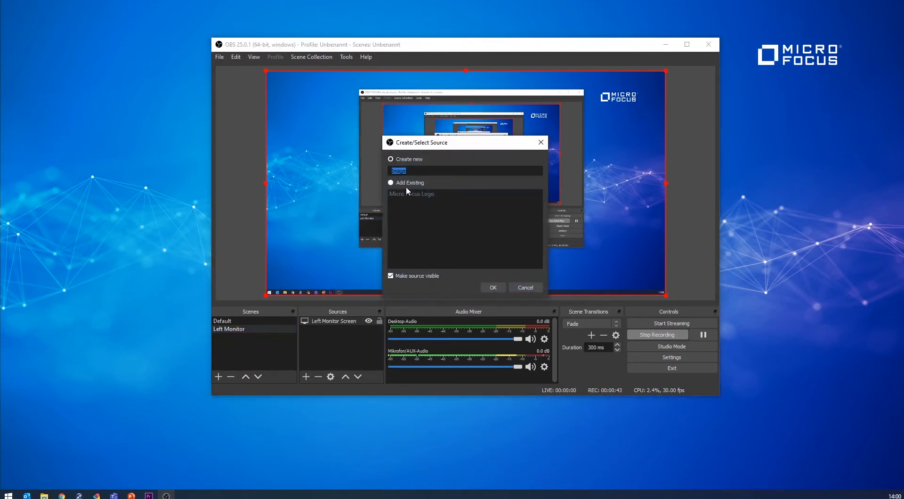
left_click(527, 286)
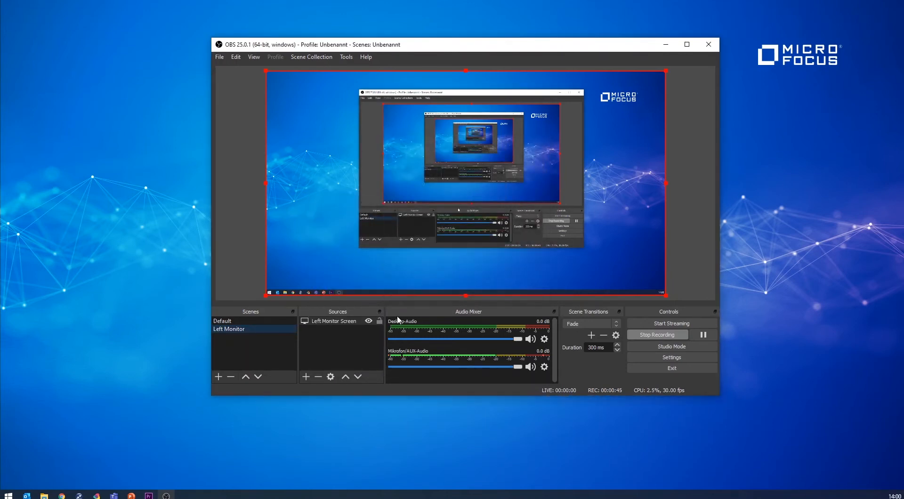
Add the existing WebCam video capture source to the Left Monitor scene and move it to the canvas's upper-right corner
left_click(306, 377)
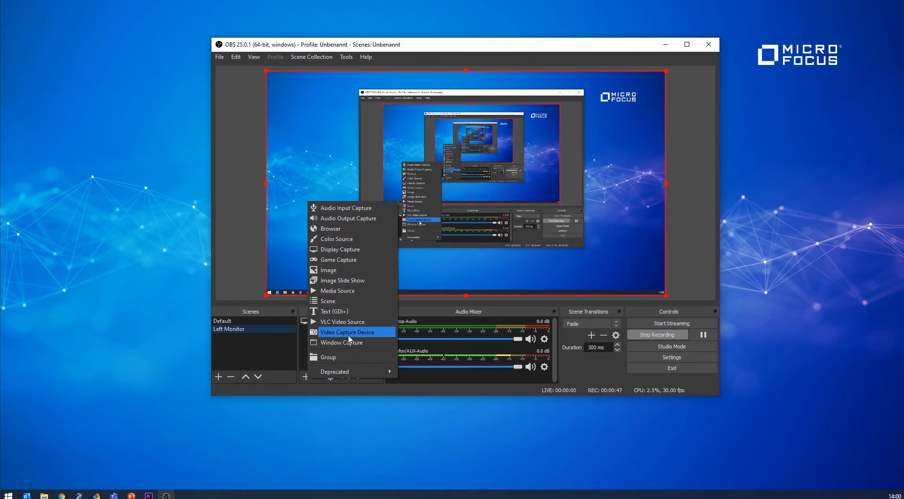
left_click(351, 333)
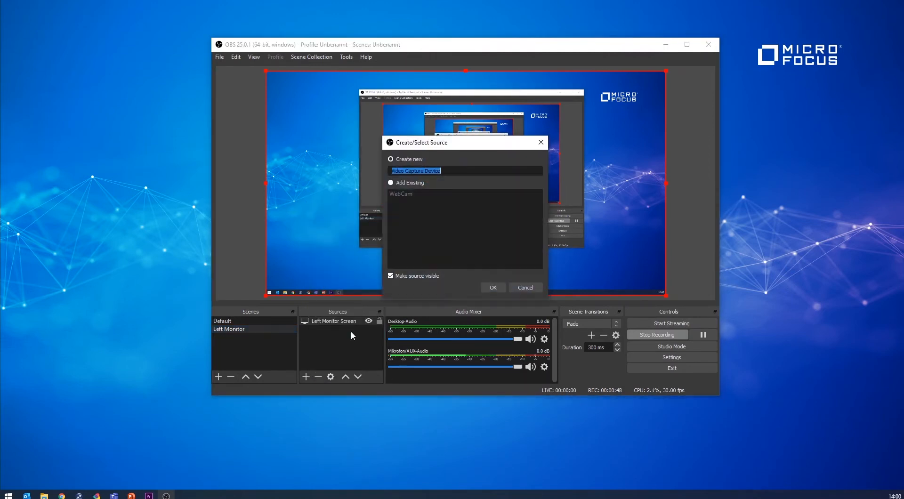
left_click(412, 184)
left_click(408, 194)
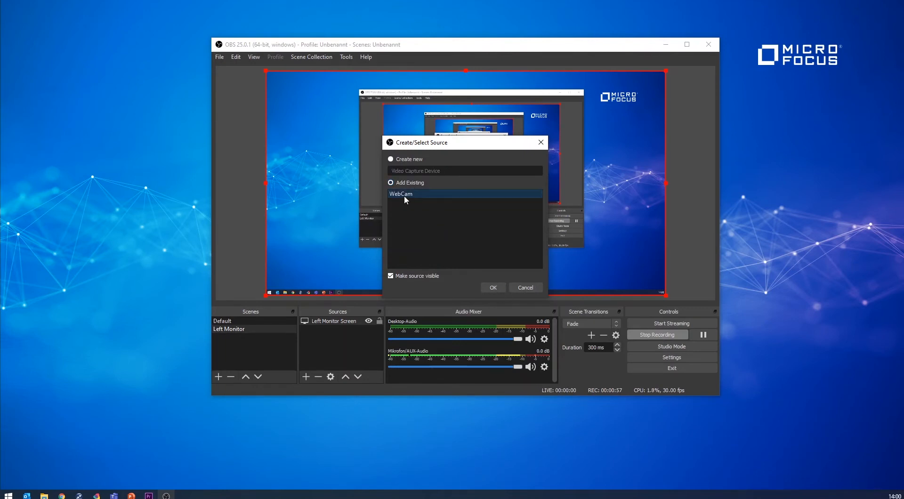
left_click(496, 286)
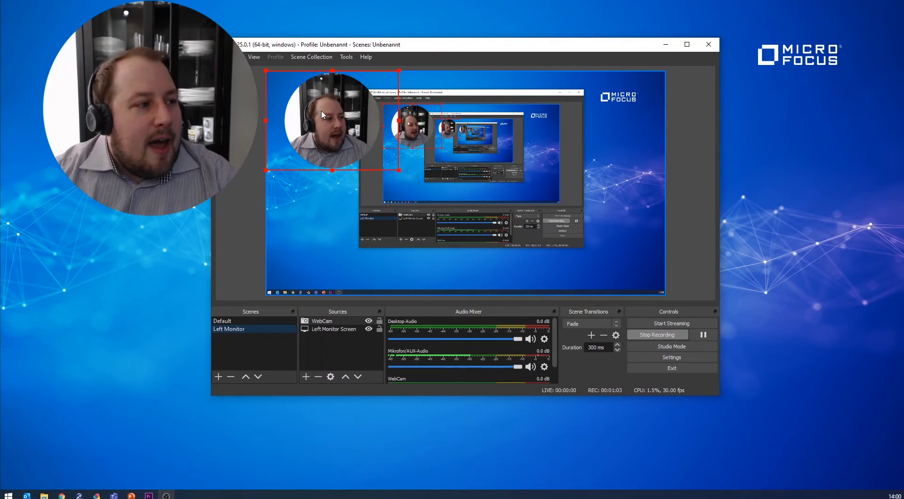
left_click_drag(322, 114, 584, 110)
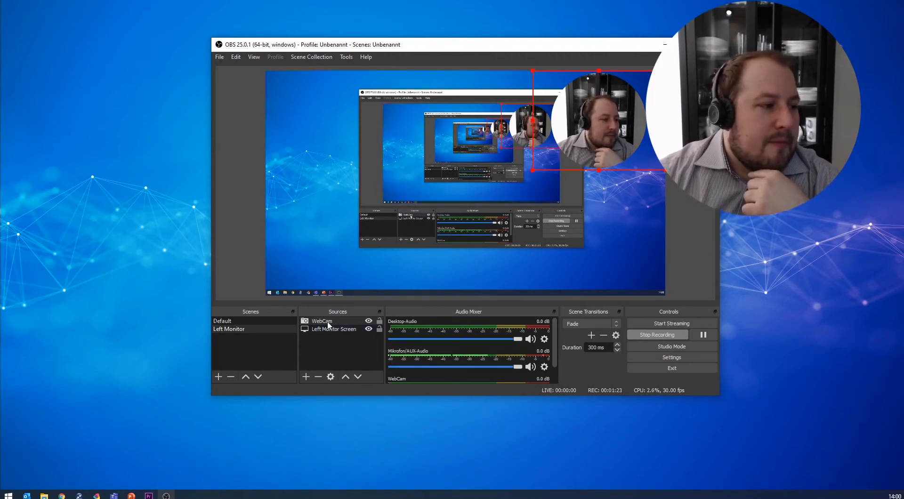
Duplicate the Left Monitor scene under the name "Left Monitor with WebCam"
right_click(241, 329)
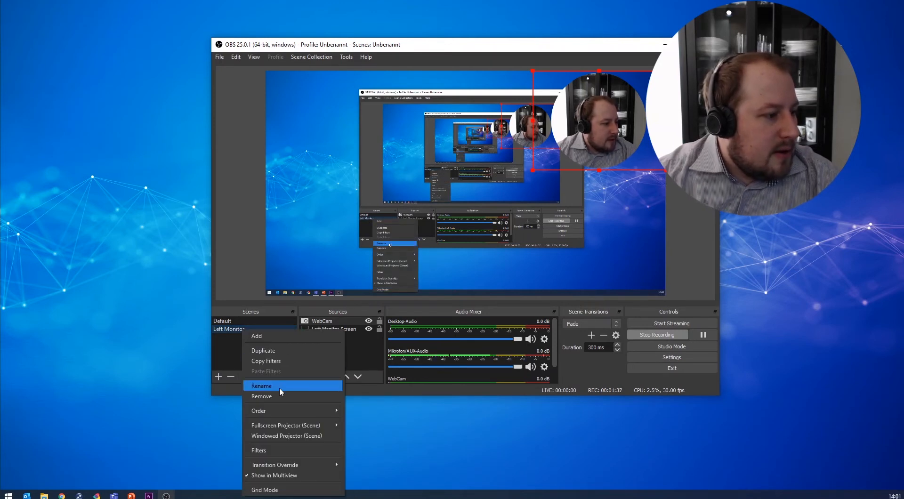
left_click(283, 352)
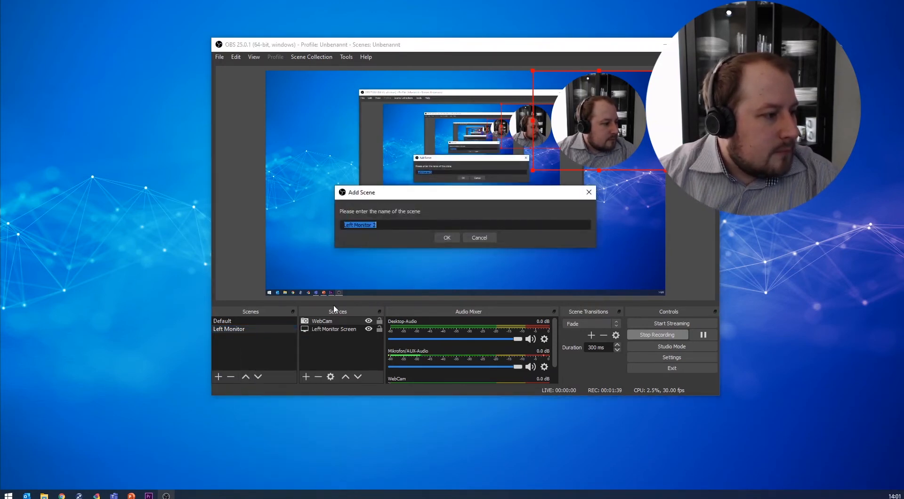
key("Right")
key("BackSpace")
type("with WebCam")
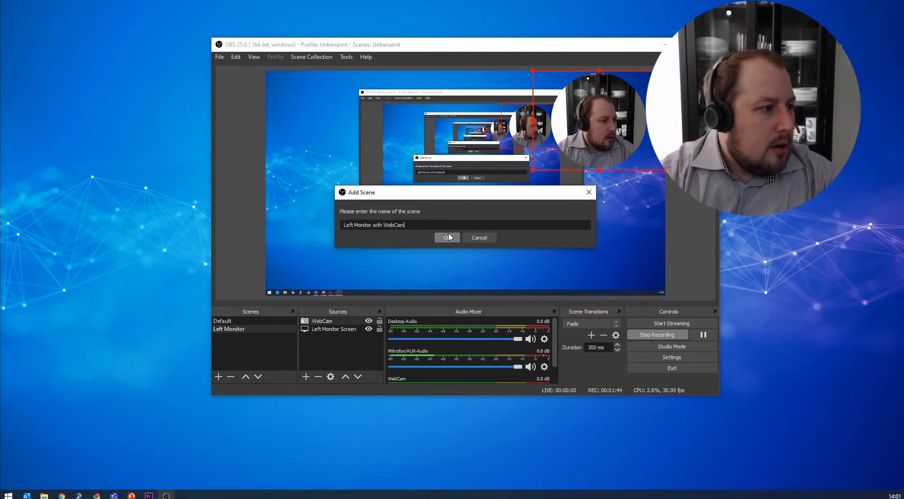
left_click(449, 237)
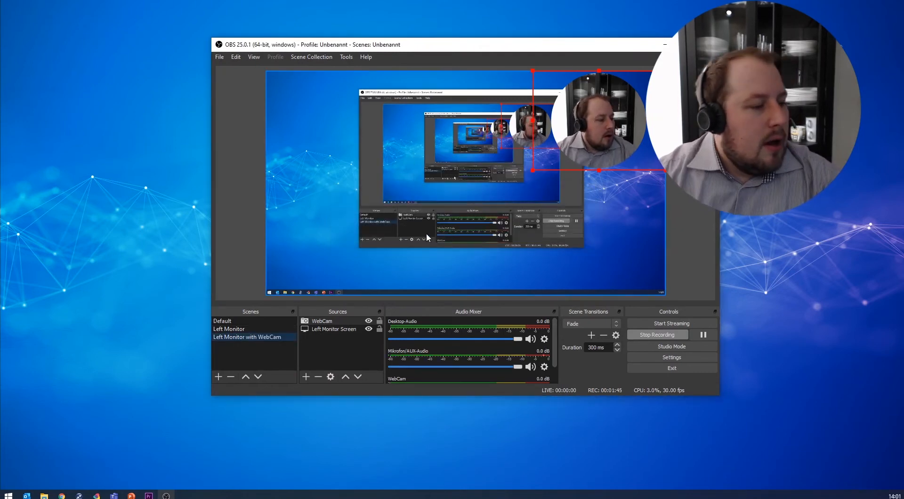
Remove the WebCam source from the original Left Monitor scene
left_click(245, 328)
left_click(330, 322)
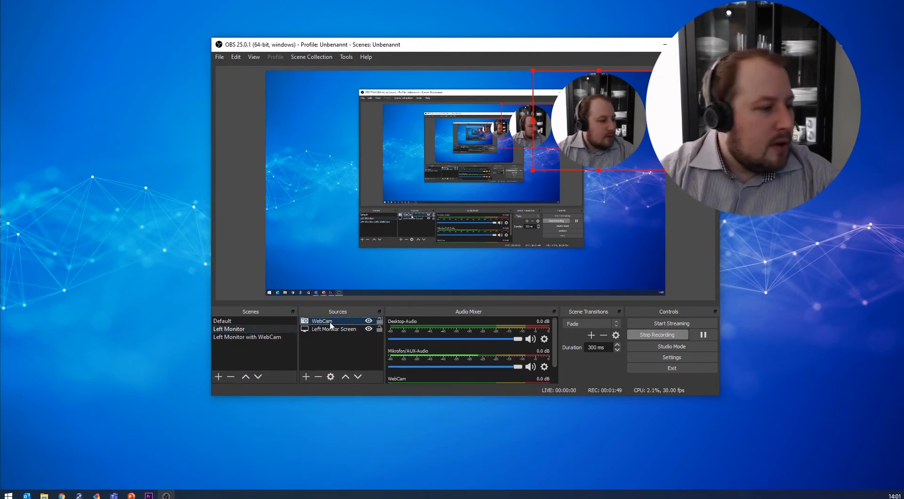
left_click(318, 376)
left_click(492, 235)
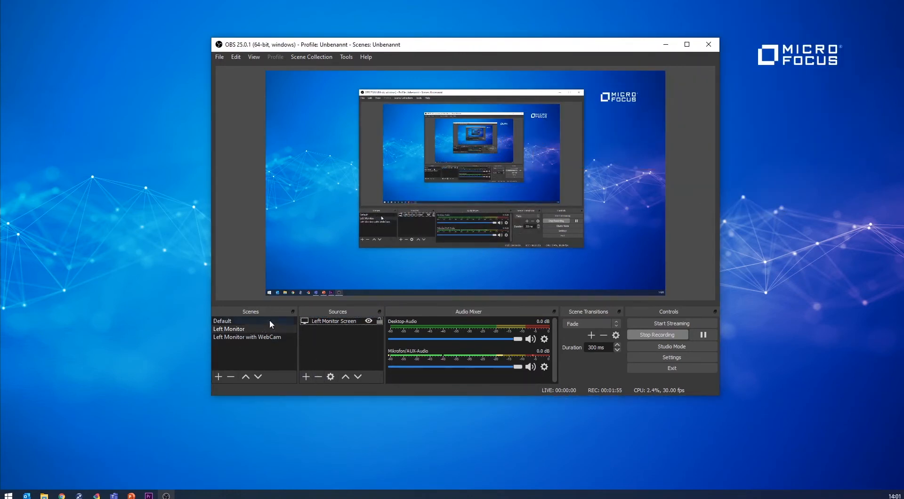
Switch between the Left Monitor and Left Monitor with WebCam scenes to compare them, ending on the webcam version
left_click(242, 338)
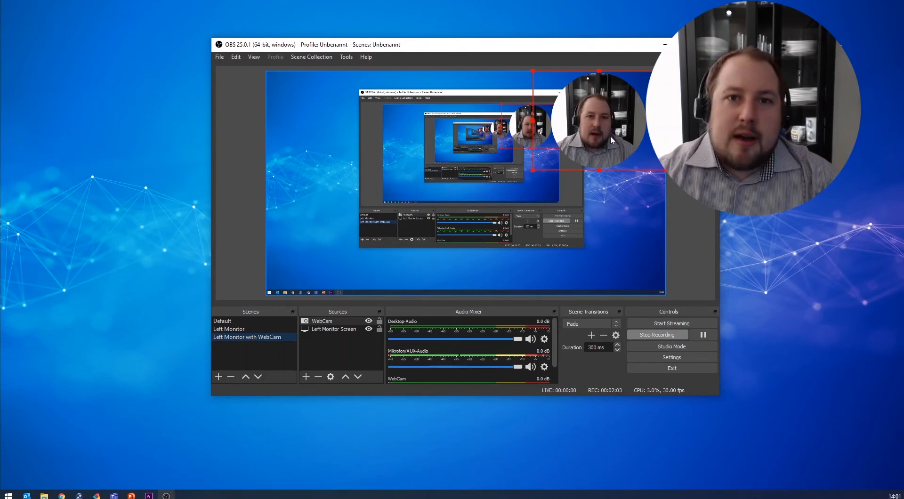
left_click(266, 329)
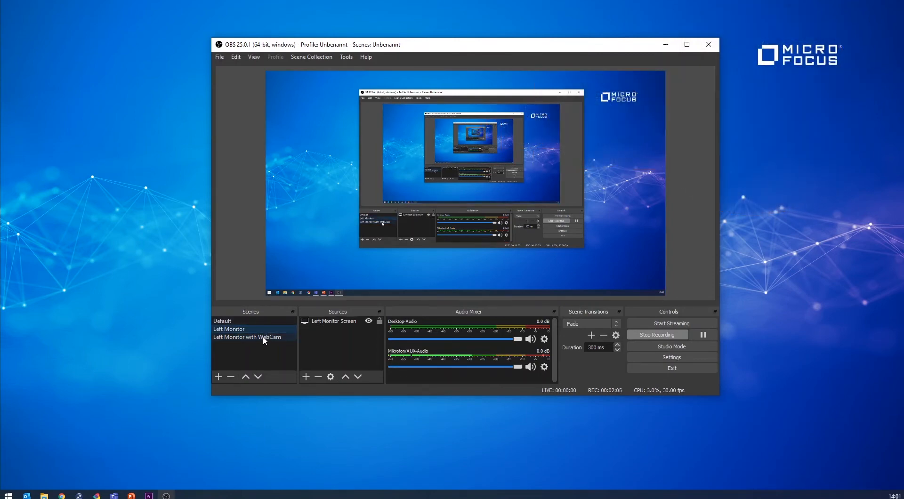
left_click(261, 336)
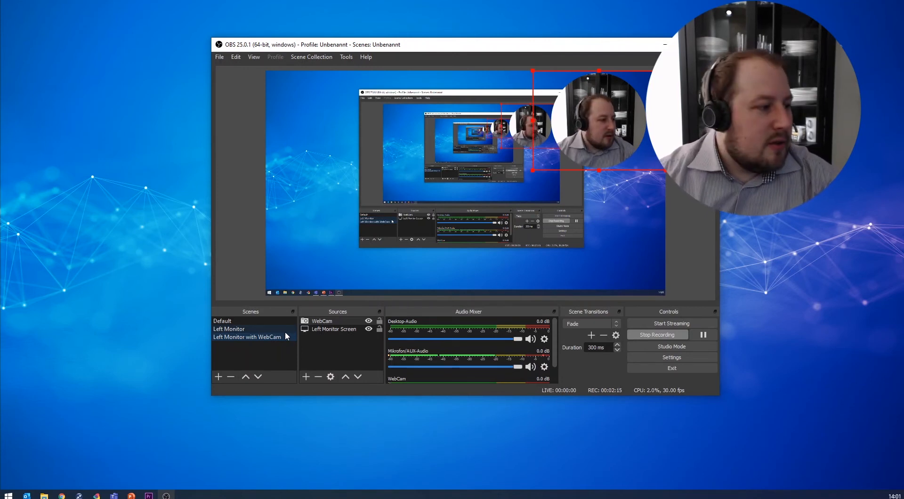
Duplicate the Left Monitor with WebCam scene under the name "Left Monitor with Profile Picture"
right_click(257, 342)
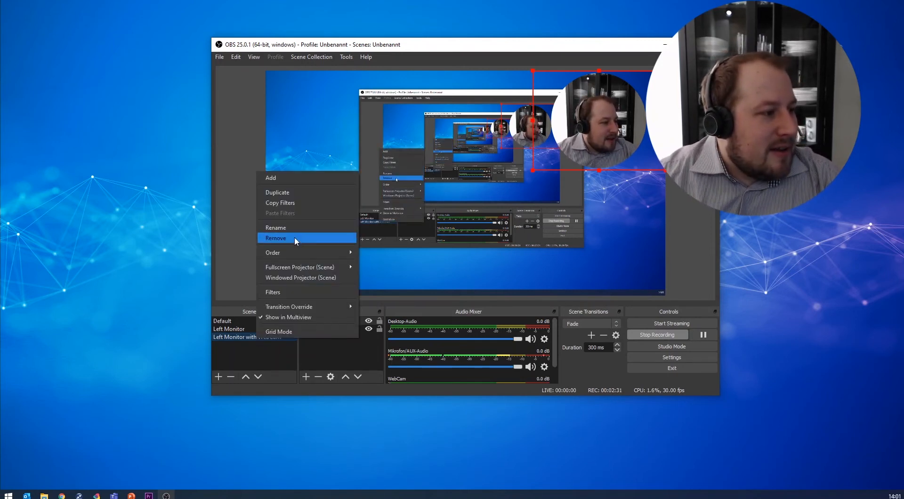
left_click(304, 192)
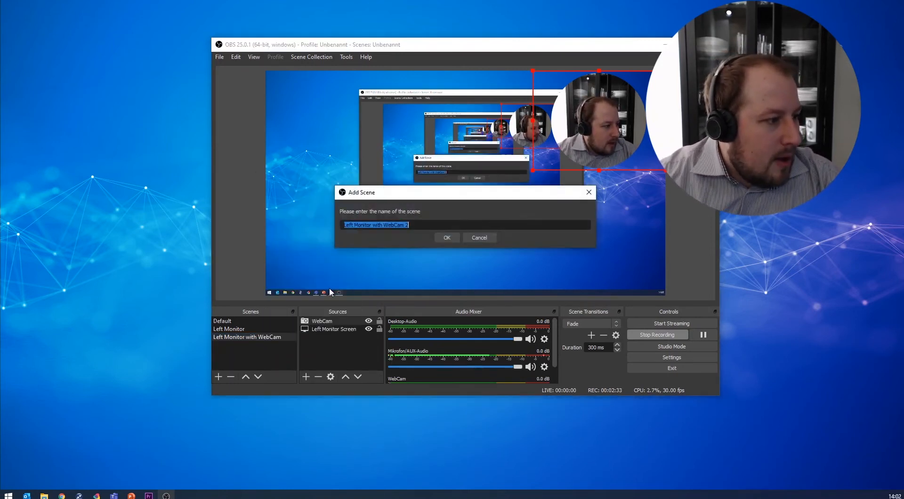
left_click(430, 225)
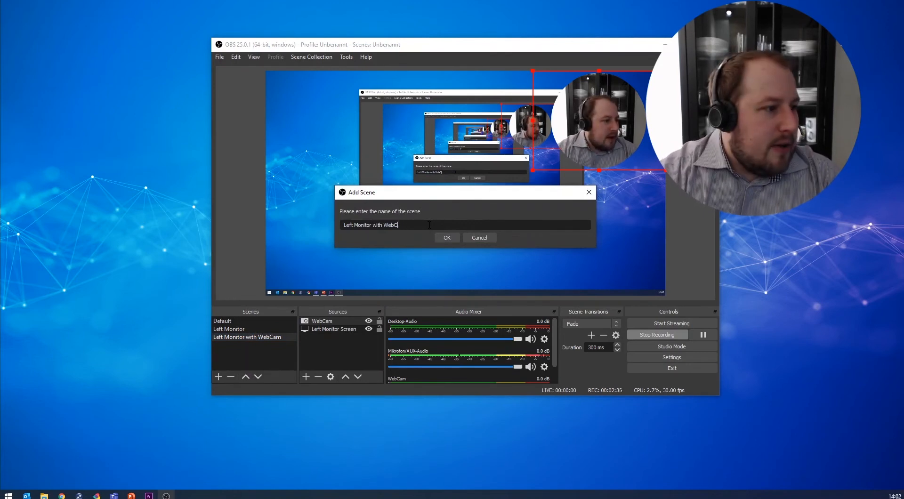
type("Profile")
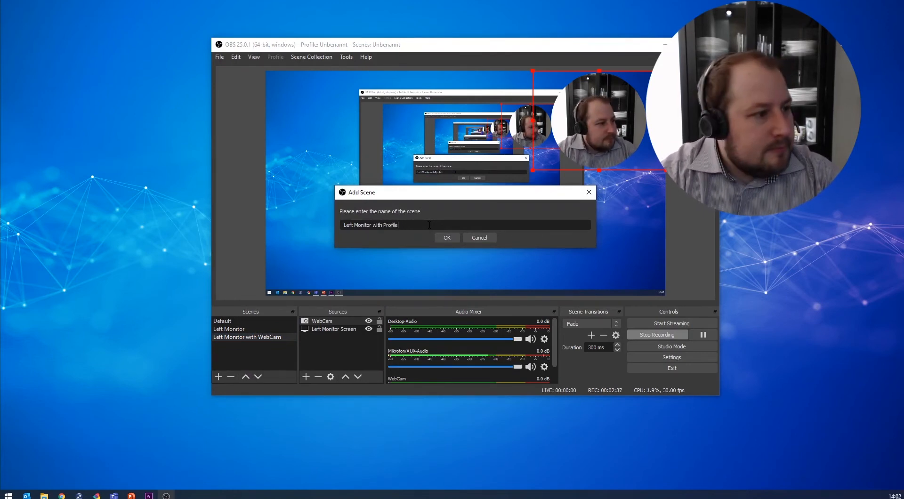
type(" Picture")
key("Return")
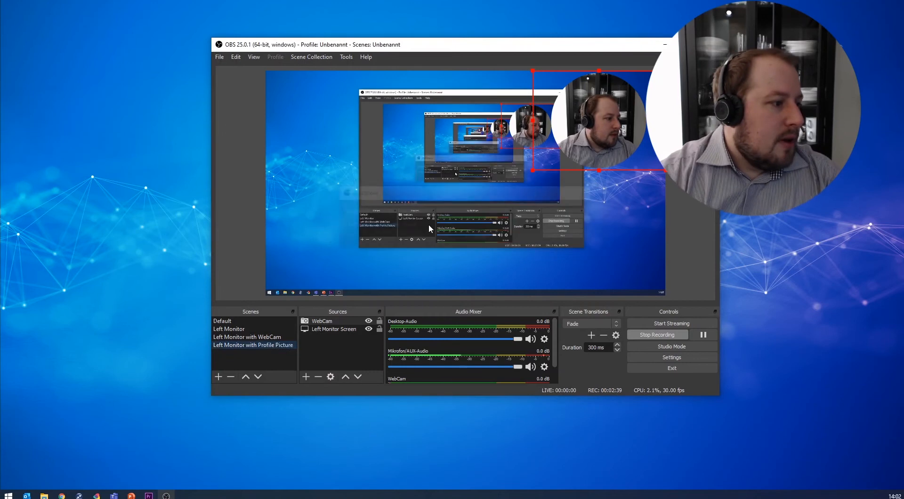
Remove the WebCam source from the Left Monitor with Profile Picture scene
left_click(347, 321)
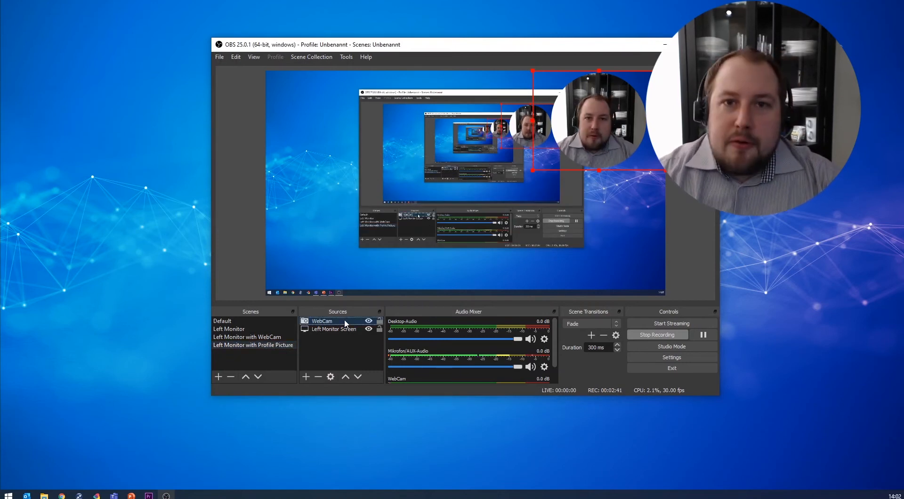
left_click(318, 376)
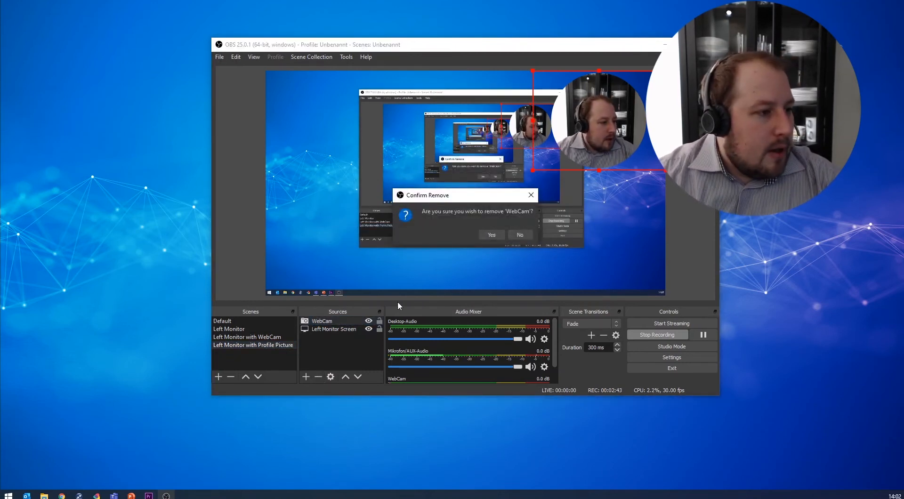
left_click(492, 234)
Add a new Image source named "Profile Picture" and load the portrait photo Xing.jpg into it
left_click(306, 376)
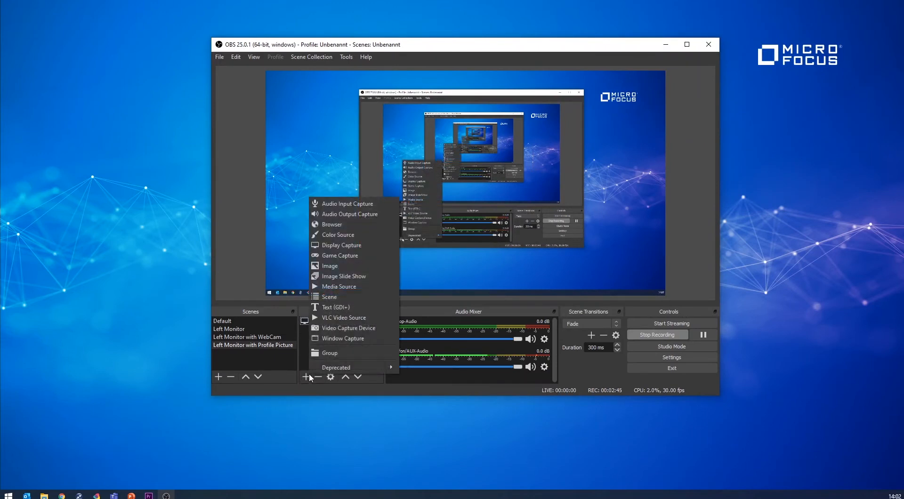
left_click(360, 266)
type("Profile Picture")
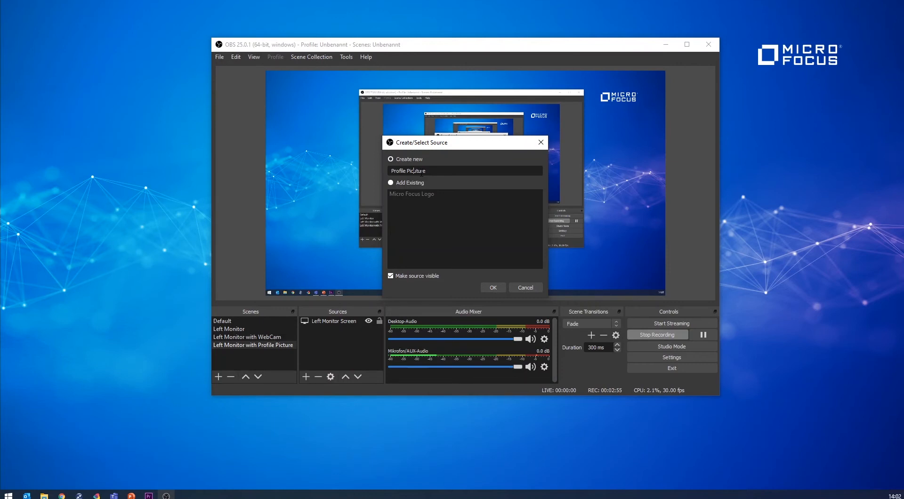
left_click(498, 287)
left_click(607, 281)
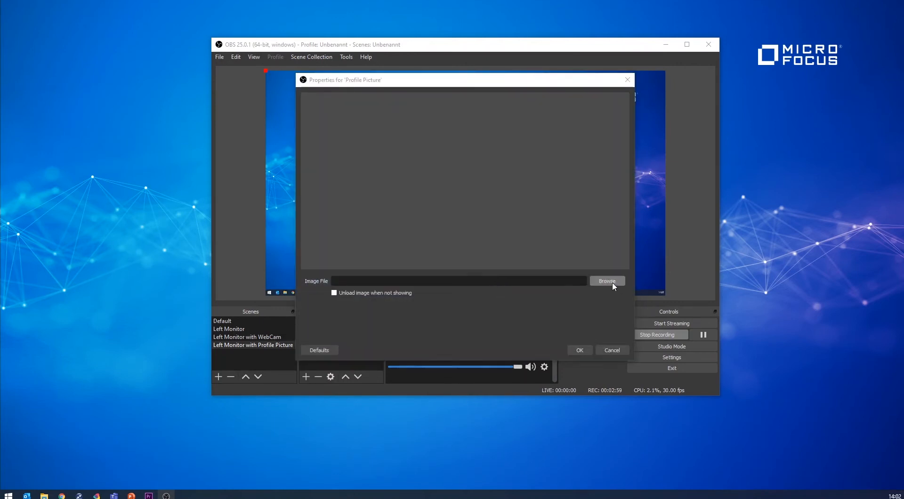
left_click(619, 173)
double_click(618, 173)
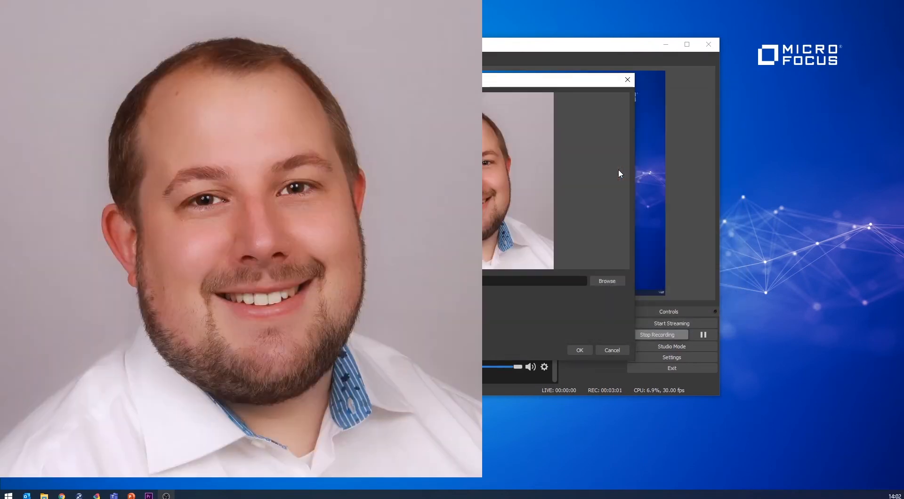
left_click(584, 350)
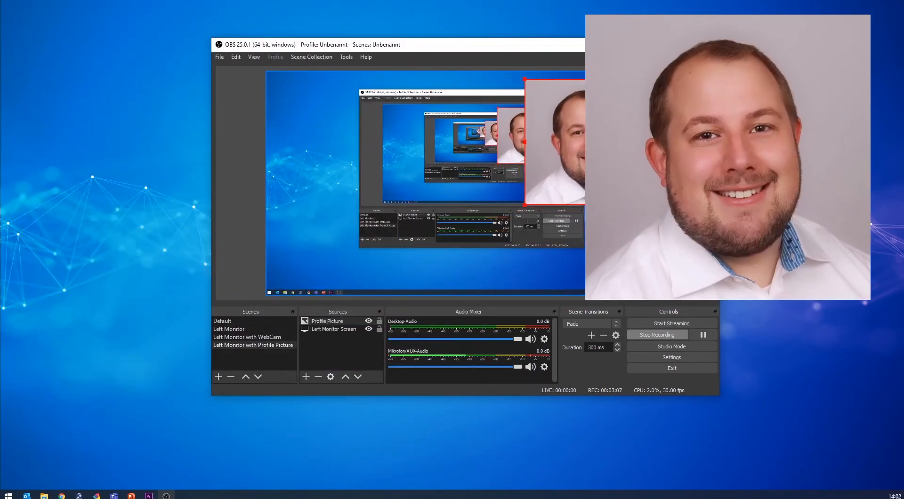
Shrink the profile picture near the canvas's upper-right corner and match its placement against the webcam scene
left_click_drag(526, 205, 569, 165)
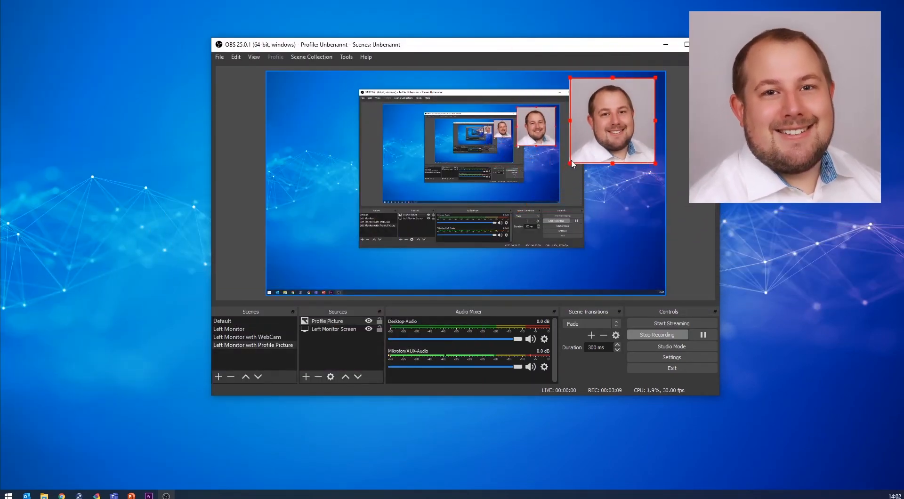
left_click(278, 336)
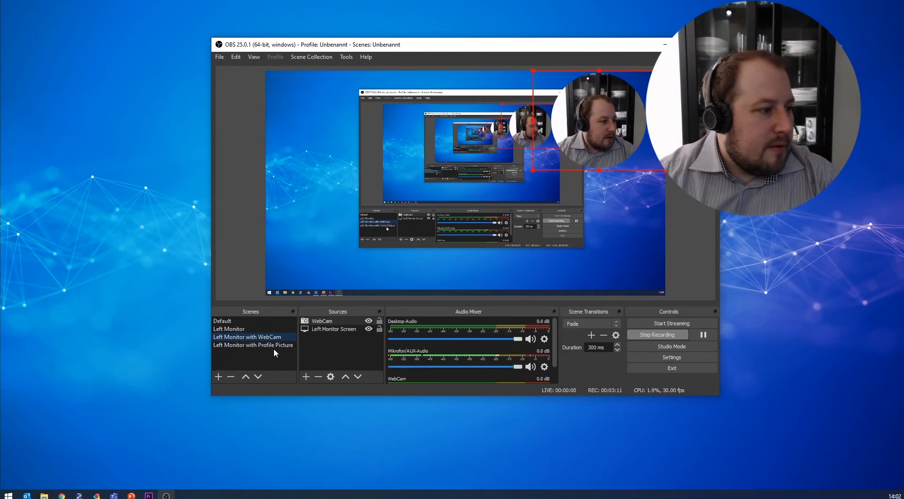
left_click(275, 345)
left_click(276, 336)
left_click(276, 343)
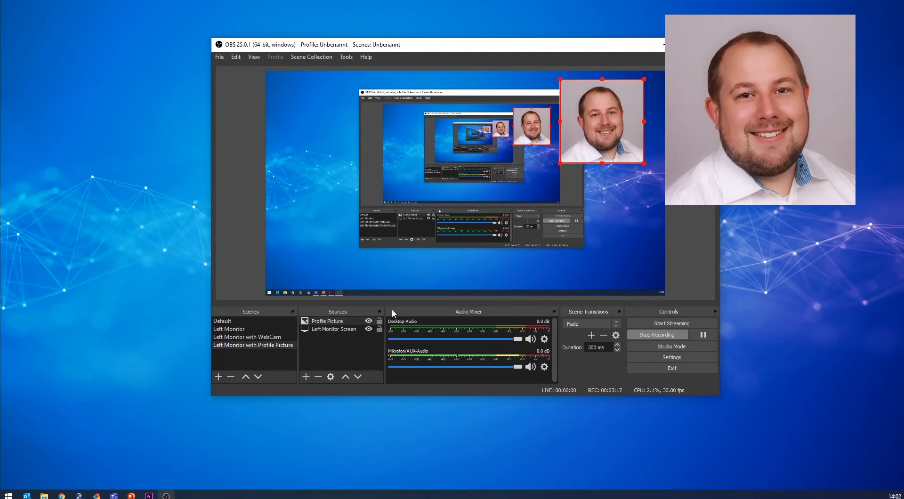
Add an Image Mask/Blend filter named "Circle" to the Profile Picture source, using image-mask.png as the mask
right_click(346, 321)
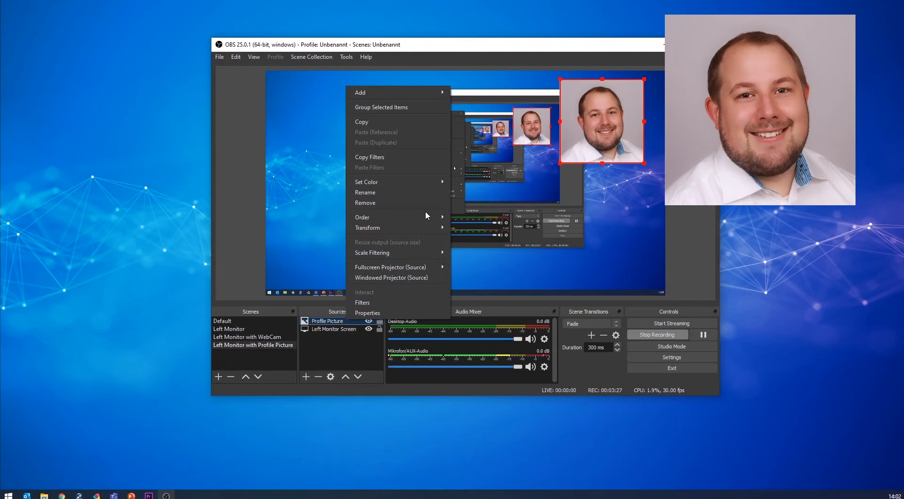
left_click(396, 302)
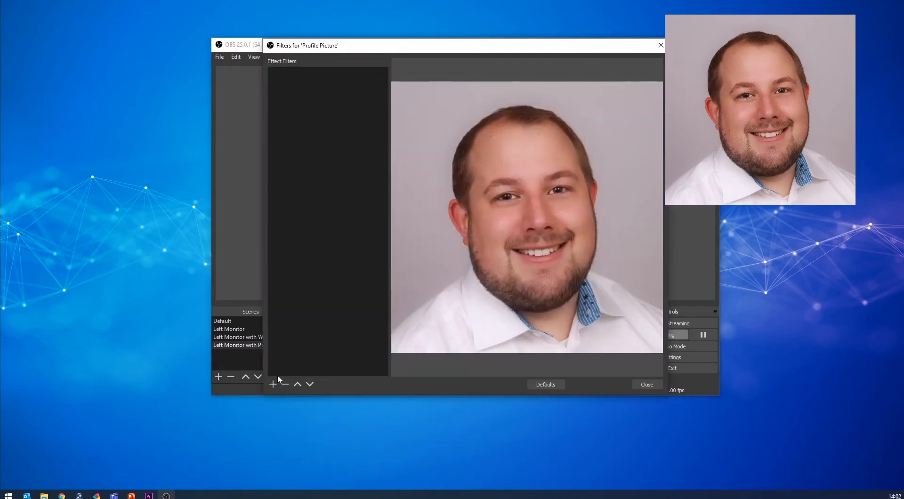
left_click(274, 383)
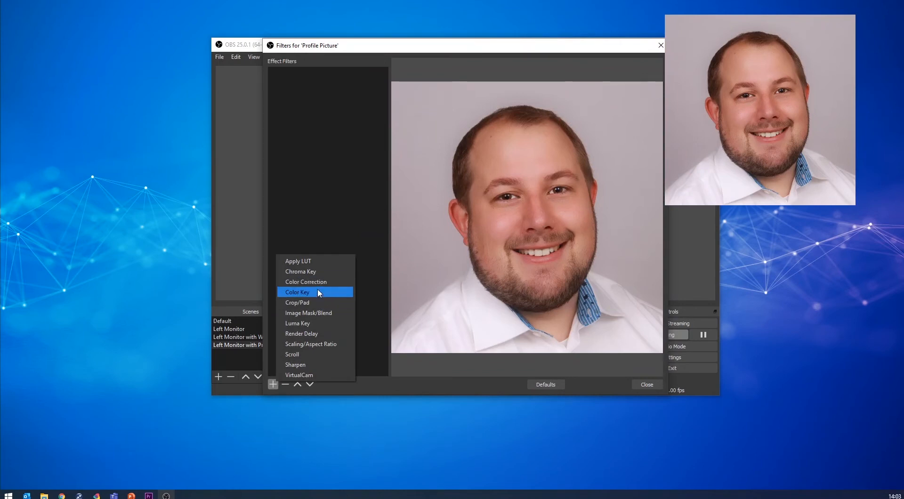
left_click(324, 311)
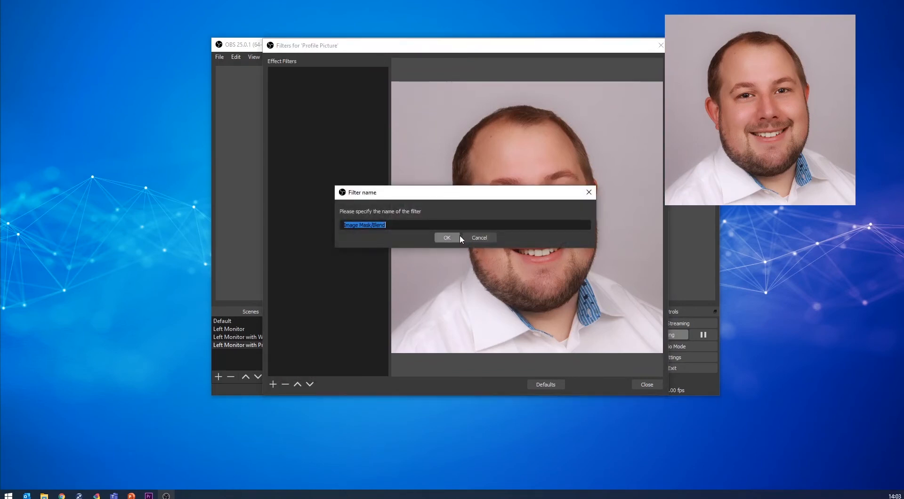
type("Circle")
left_click(459, 237)
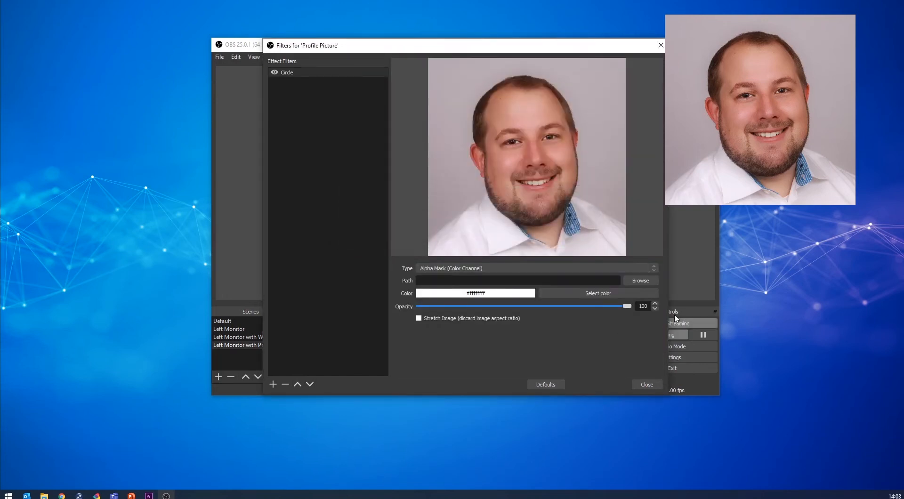
left_click(651, 279)
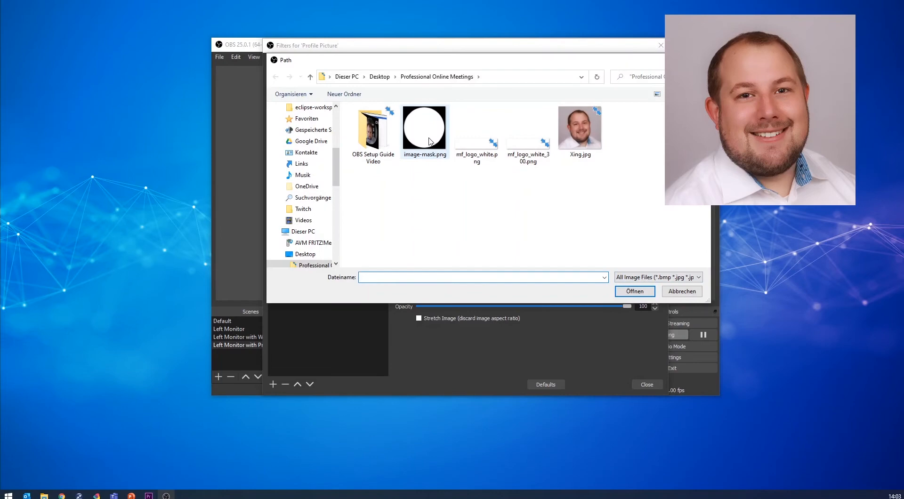
double_click(429, 141)
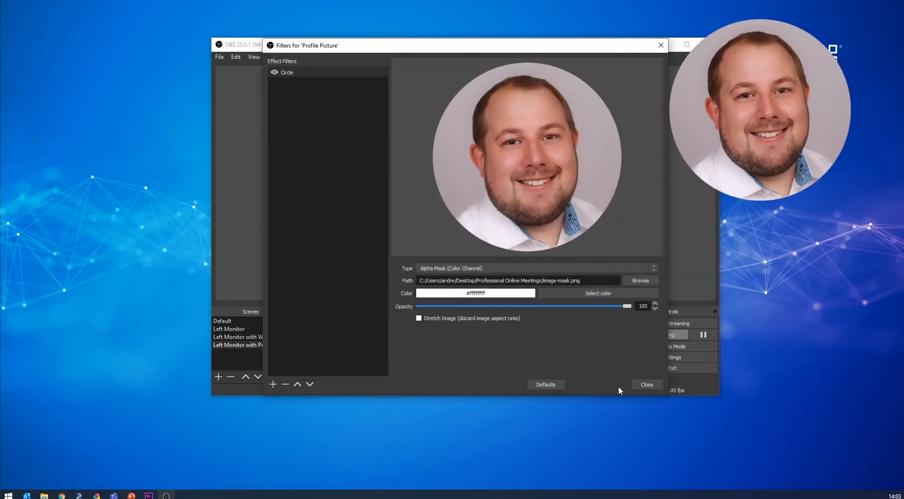
left_click(645, 385)
Copy the WebCam source's transform from the Left Monitor with WebCam scene and paste it onto the Profile Picture source
left_click(283, 337)
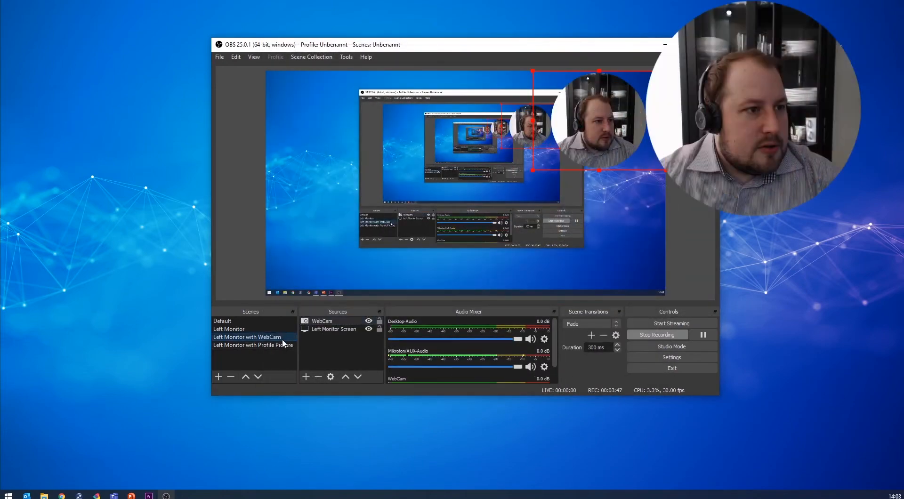
left_click(279, 349)
left_click(272, 338)
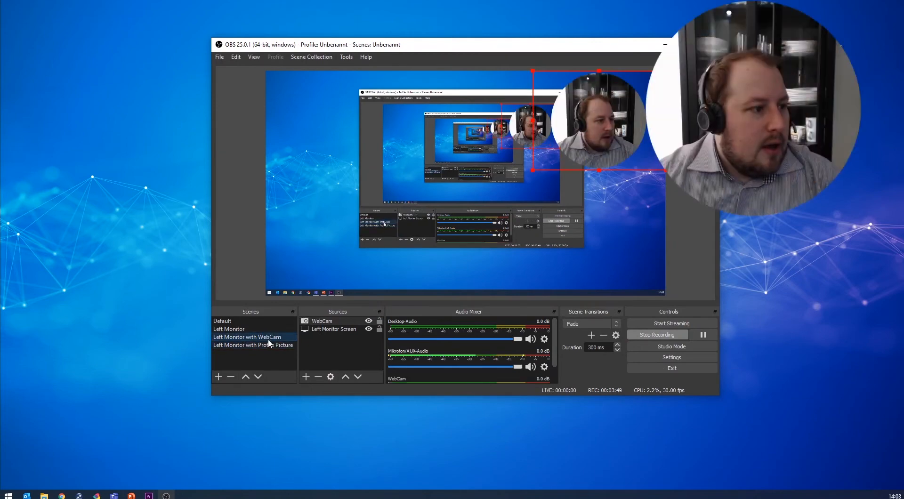
right_click(331, 322)
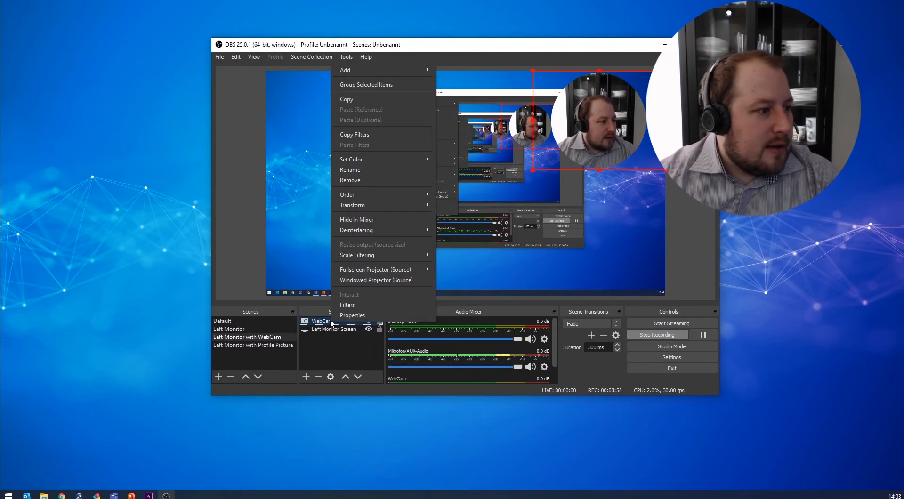
mouse_move(396, 205)
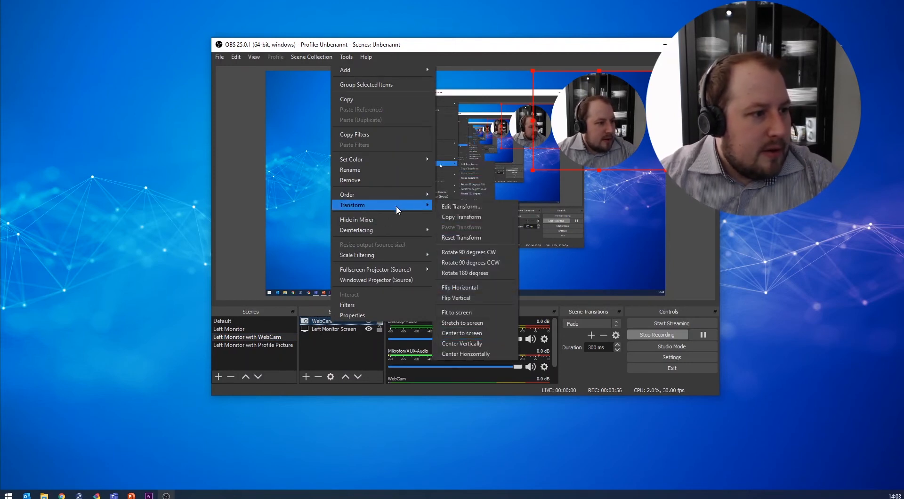
left_click(469, 218)
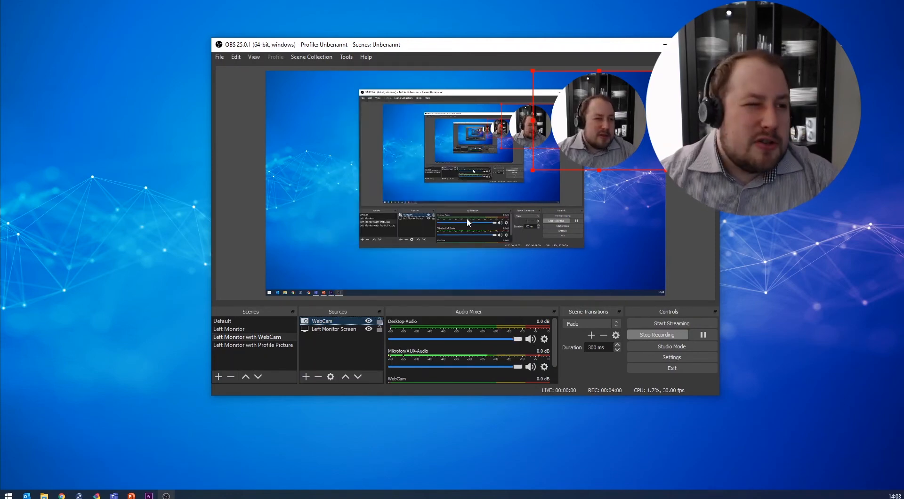
left_click(241, 346)
right_click(340, 321)
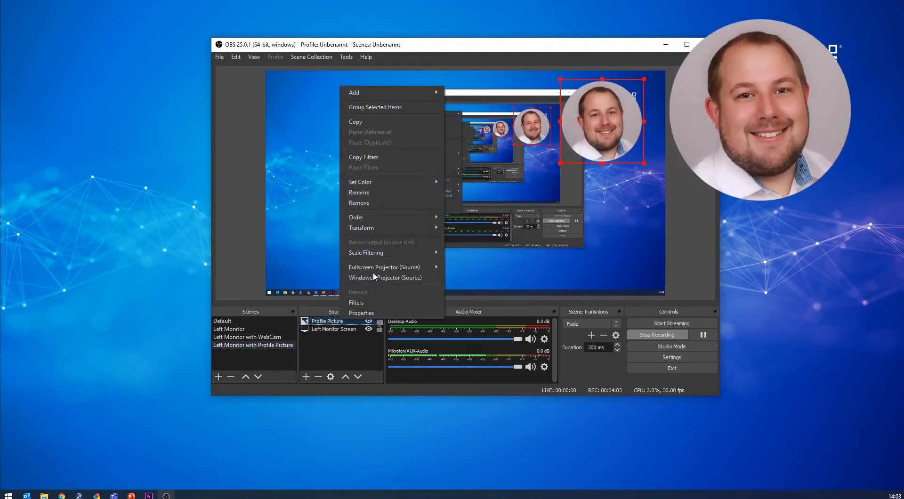
mouse_move(397, 225)
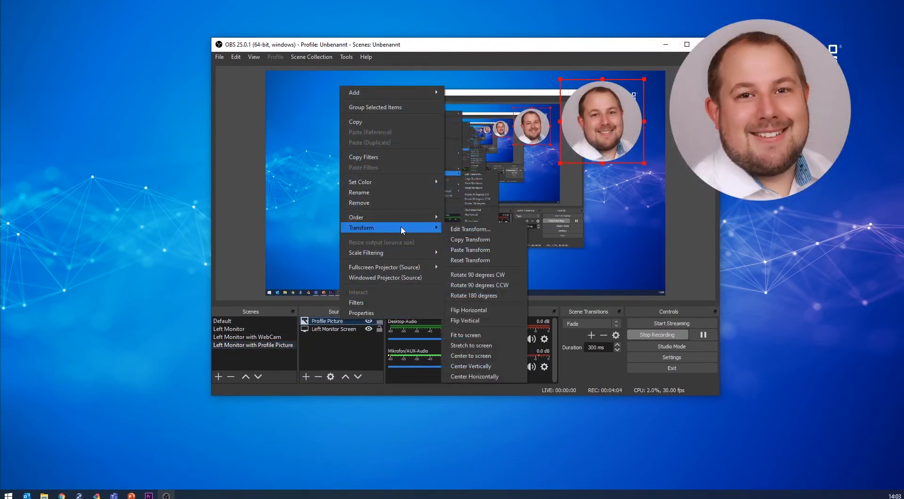
left_click(480, 251)
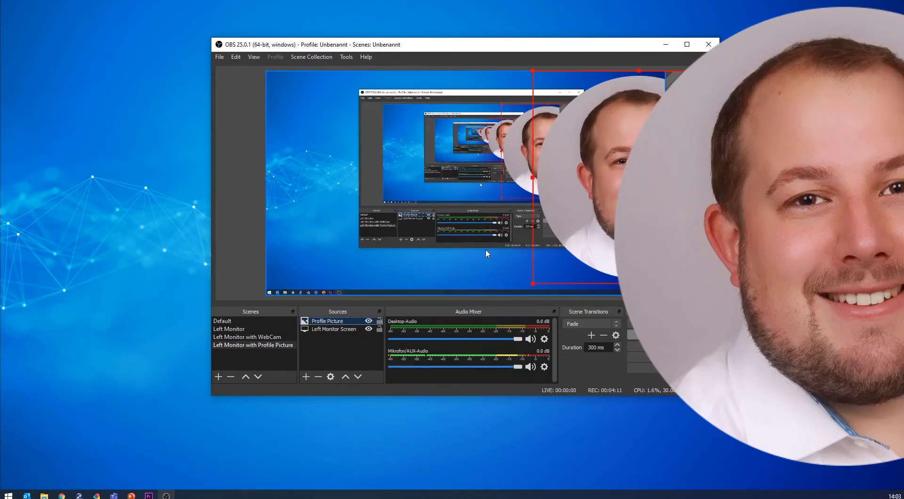
Switch between the webcam and profile picture scenes to compare the overlays, ending on the profile picture scene
left_click(278, 338)
left_click(279, 344)
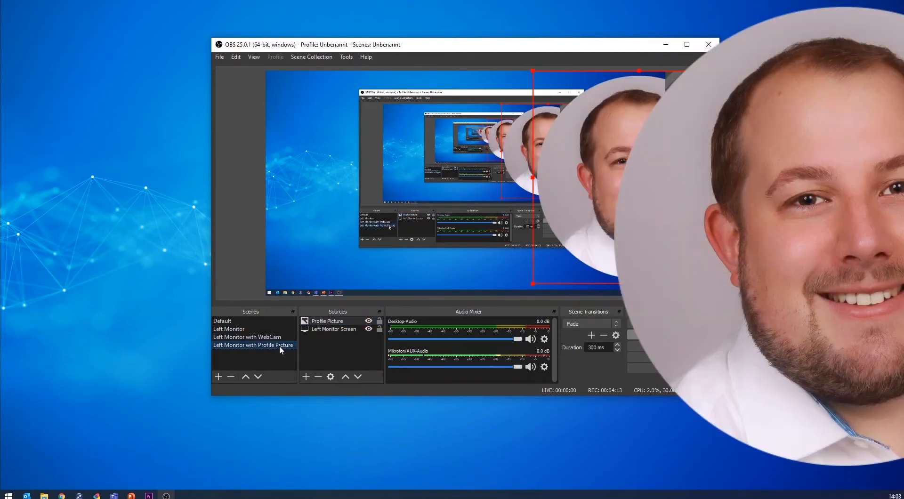
left_click(279, 337)
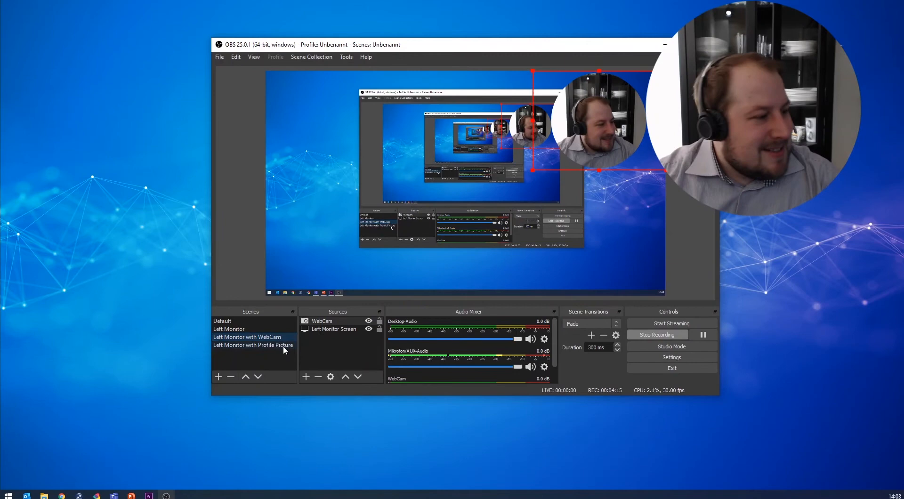
left_click(283, 345)
Add the existing WebCam video capture source to the Left Monitor with Profile Picture scene
left_click(306, 377)
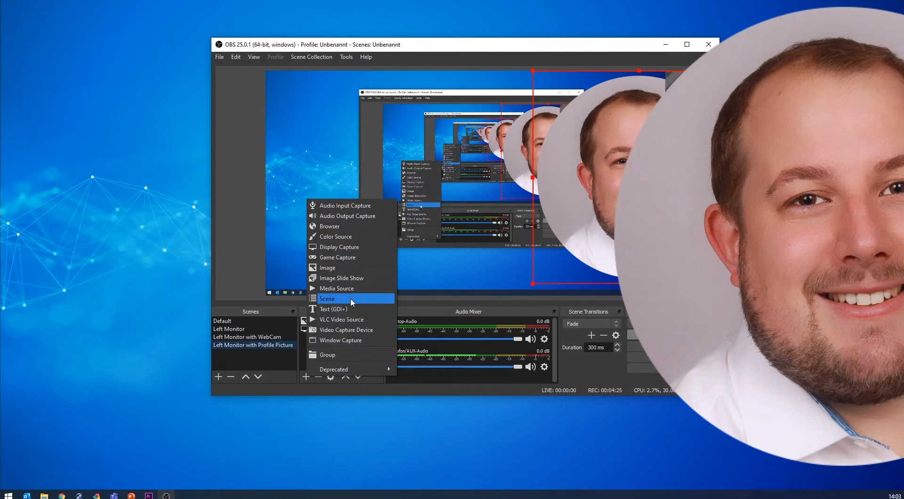
left_click(349, 330)
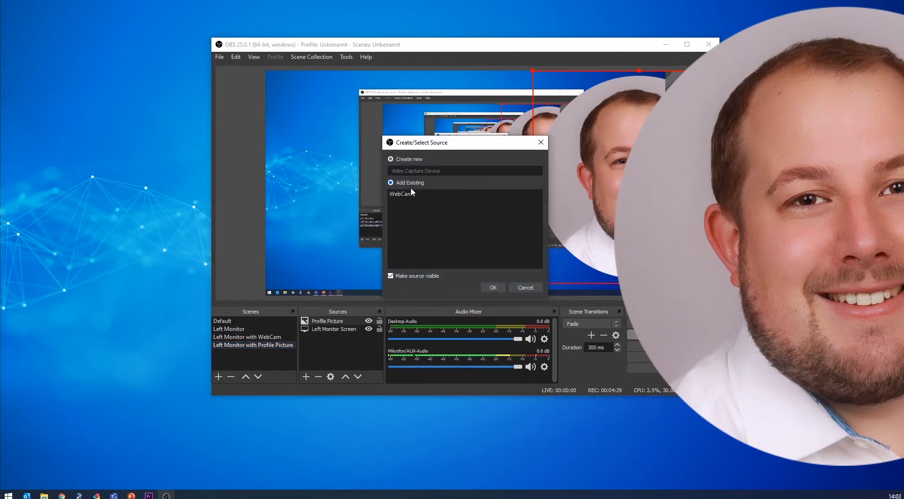
left_click(408, 194)
left_click(493, 287)
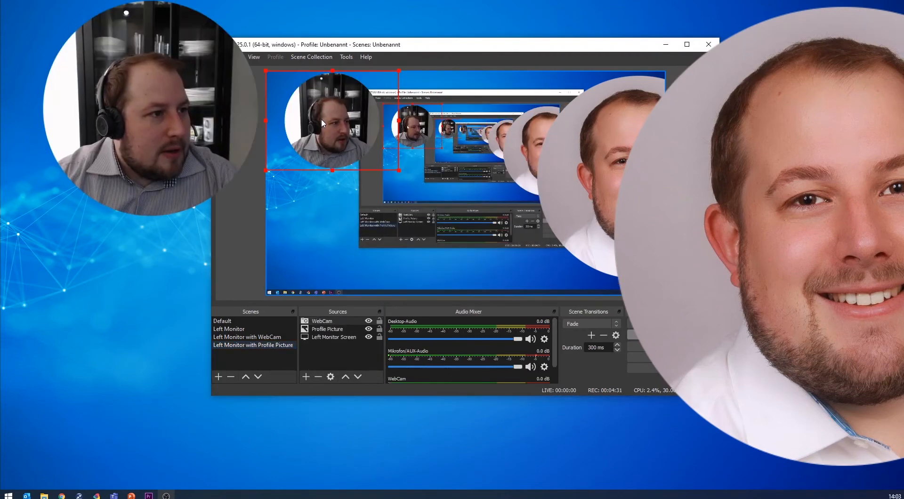
Move the WebCam overlay to the canvas's upper-right corner, and resize and align the Profile Picture circle exactly behind it
left_click_drag(321, 118, 591, 122)
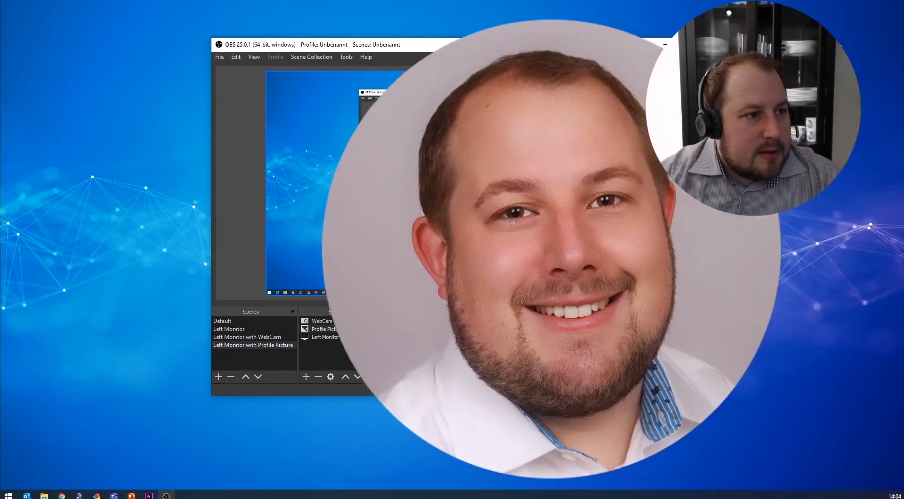
left_click_drag(509, 181, 560, 175)
left_click_drag(453, 284, 588, 170)
left_click_drag(652, 147, 633, 142)
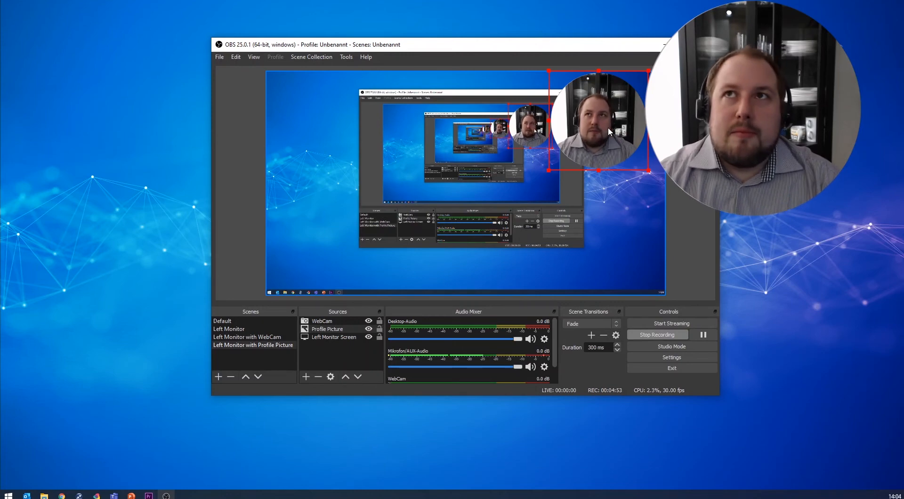
left_click_drag(608, 127, 604, 248)
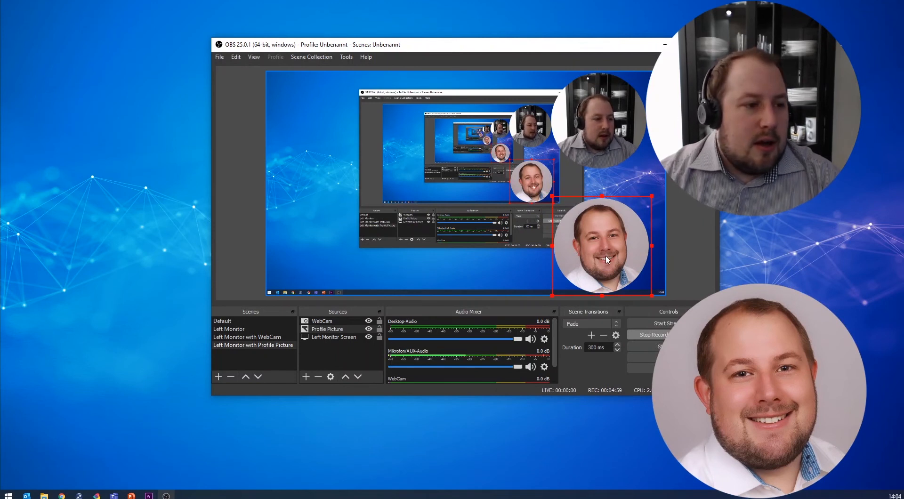
left_click_drag(606, 258, 603, 135)
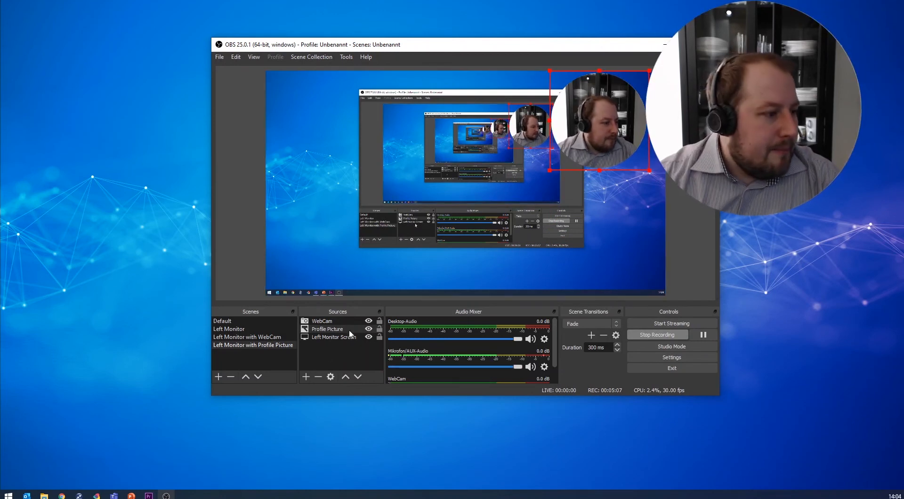
Remove the WebCam source from the Left Monitor with Profile Picture scene
left_click(329, 321)
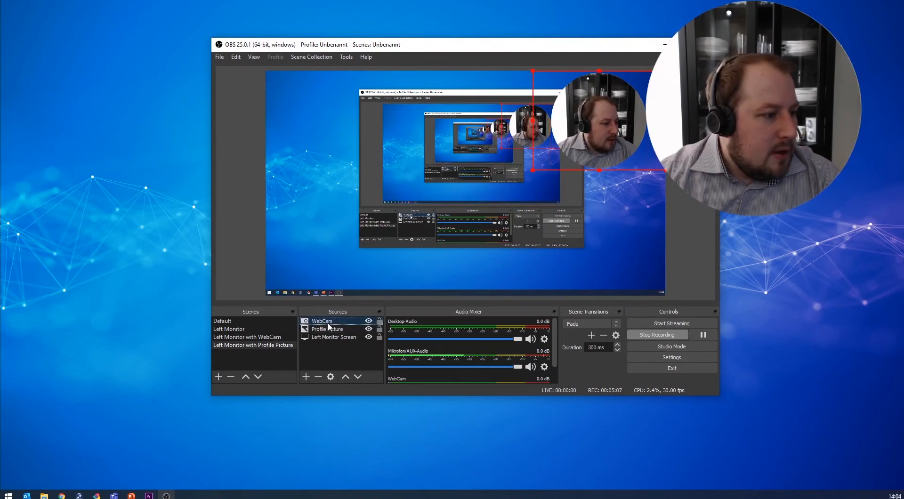
left_click(318, 376)
left_click(474, 234)
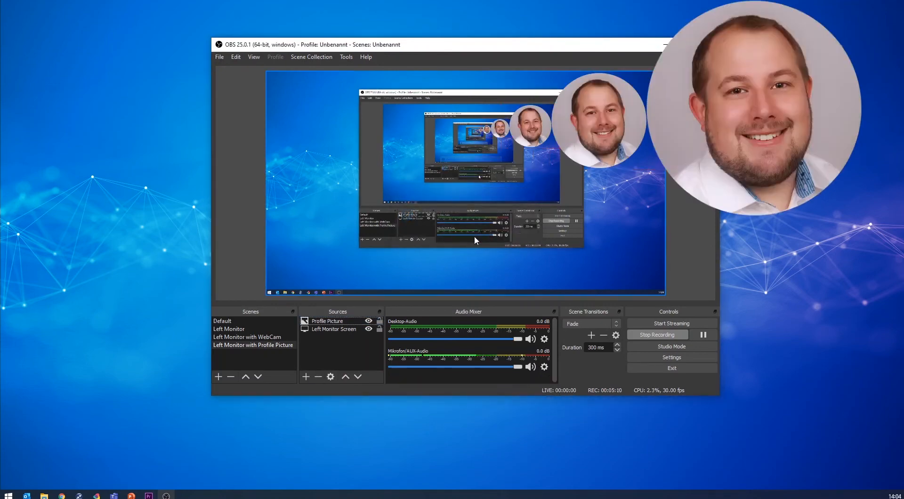
Switch repeatedly between the Left Monitor with Profile Picture and Left Monitor with WebCam scenes to check that the overlays line up
left_click(278, 346)
left_click(277, 338)
left_click(277, 346)
left_click(278, 338)
left_click(280, 345)
left_click(281, 338)
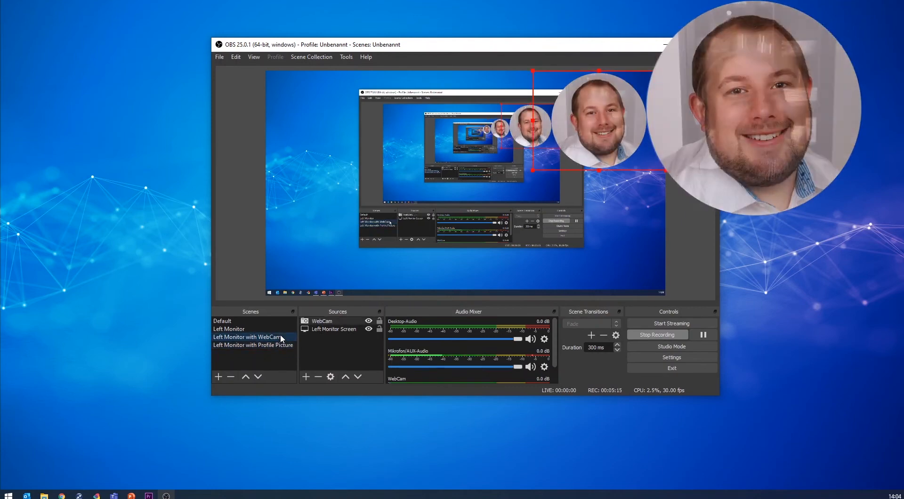
left_click(280, 346)
left_click(280, 338)
left_click(280, 346)
left_click(279, 339)
left_click(279, 345)
left_click(279, 337)
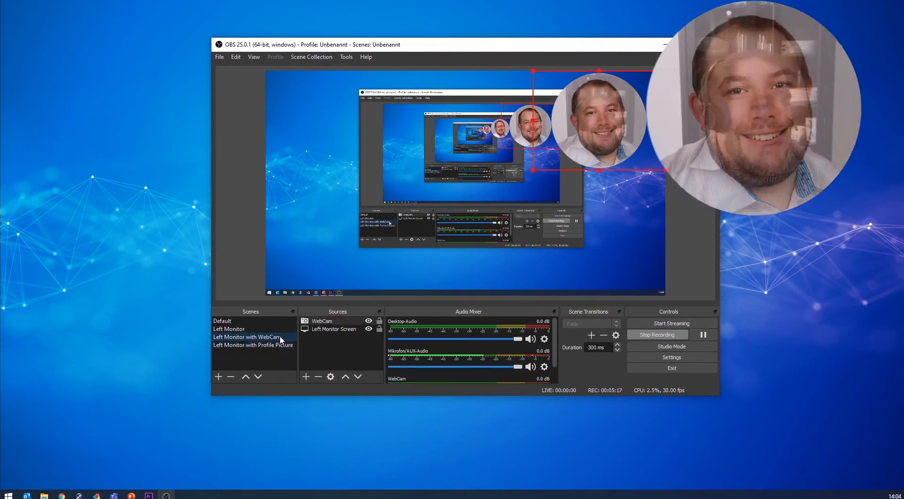
Add a new scene named "Micro Intro Movie"
left_click(217, 376)
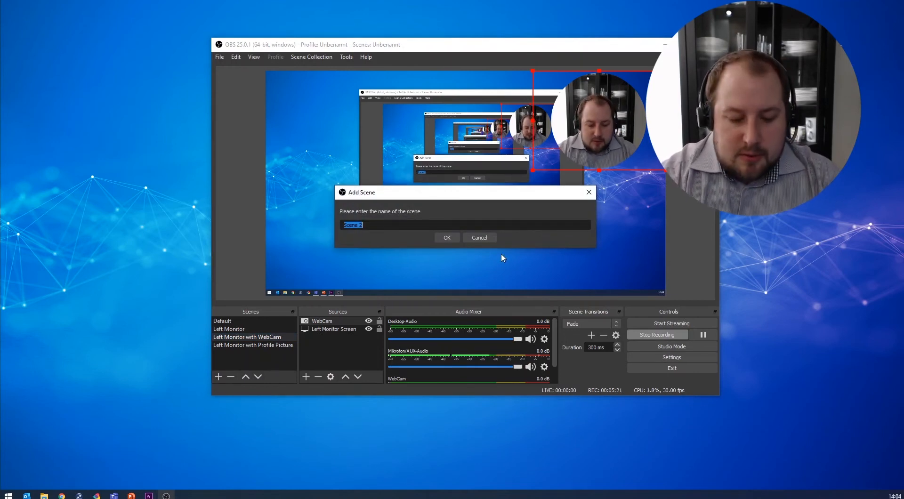
type("Micro")
type(" Intro")
type(" Scene")
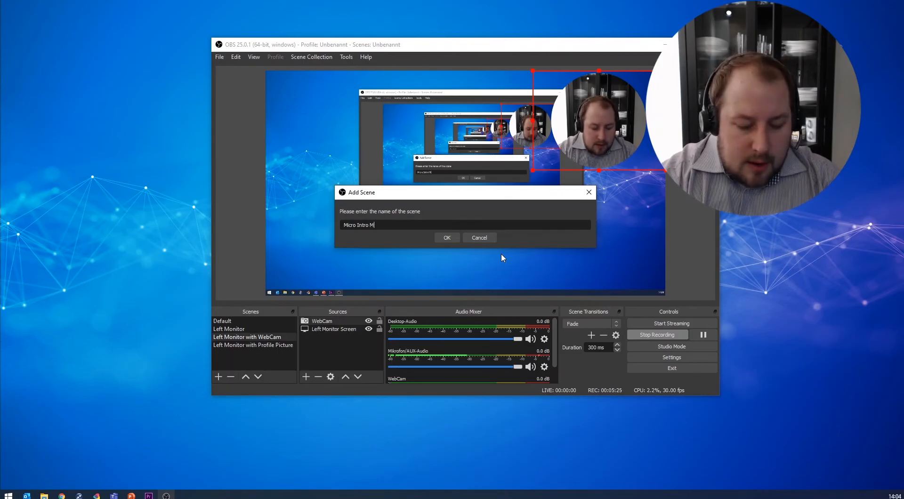
key("Return")
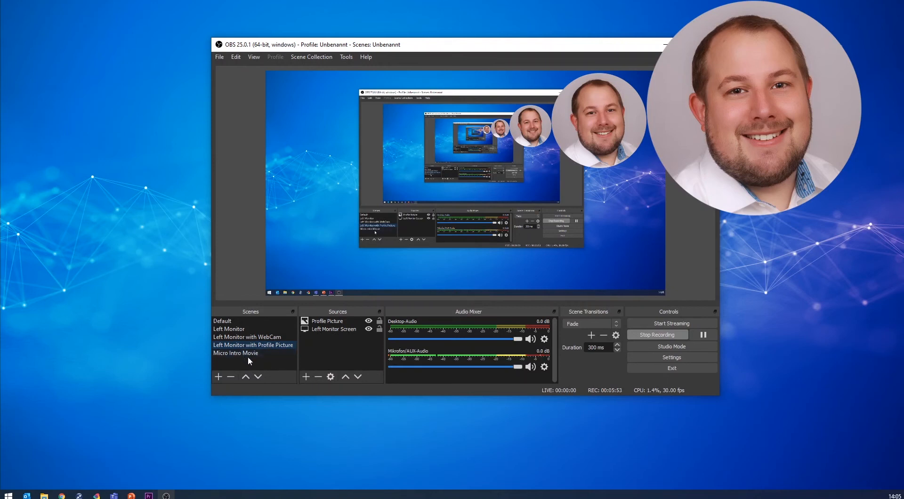
Try a media source named "Micro Focus Intro Video" with MF_Logo_Stinger_Temp_BH_04B.mov in the profile picture scene, and remove it again
left_click(306, 376)
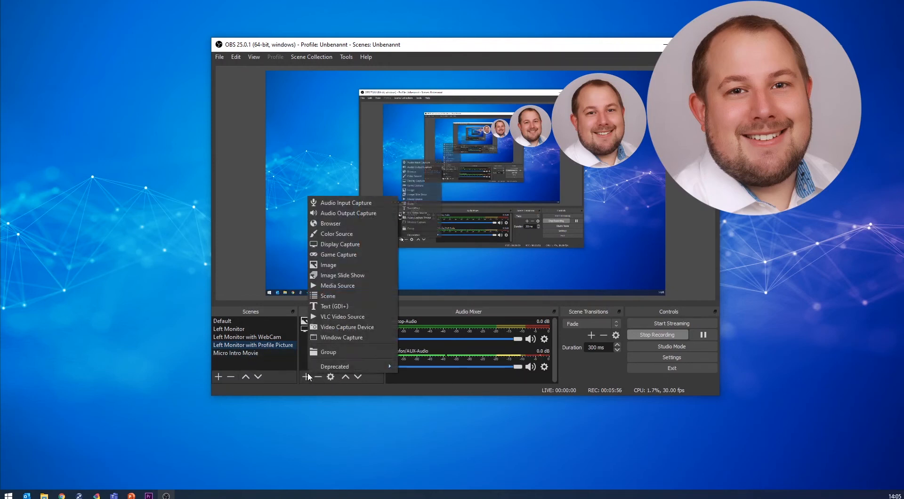
left_click(341, 286)
type("Micro Fo")
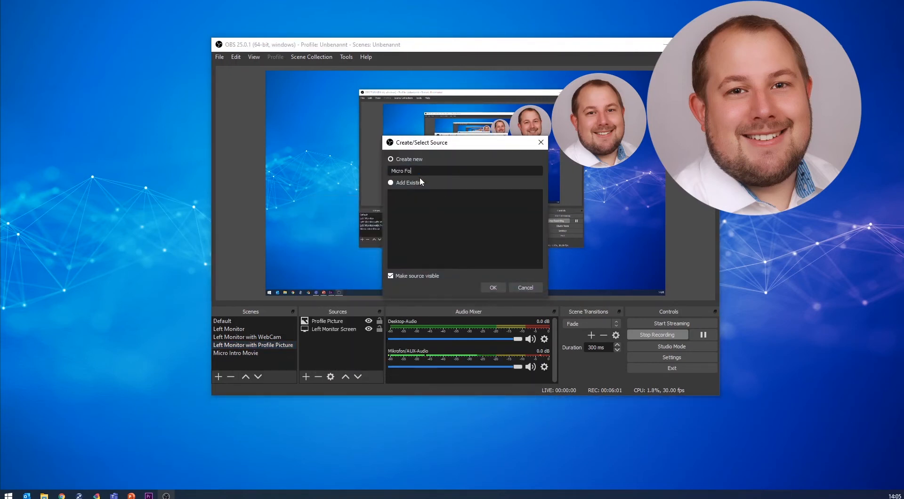
type("cus Intro Video")
key("Return")
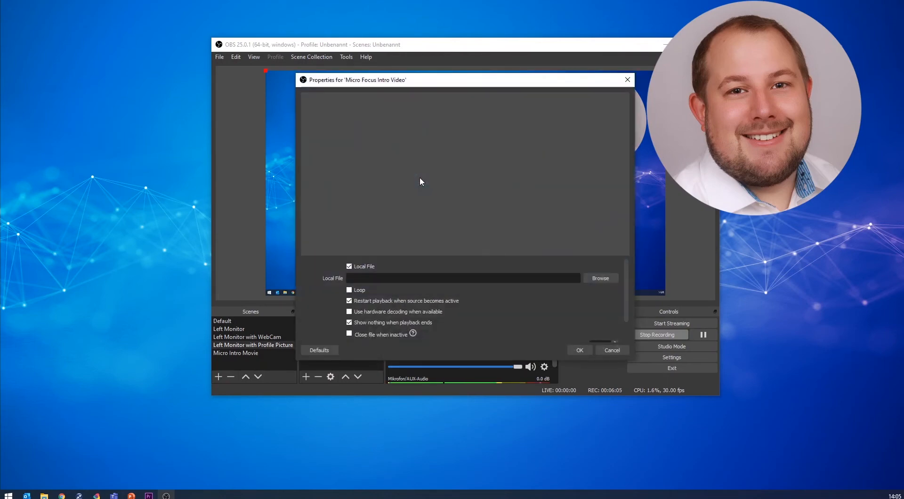
left_click(605, 279)
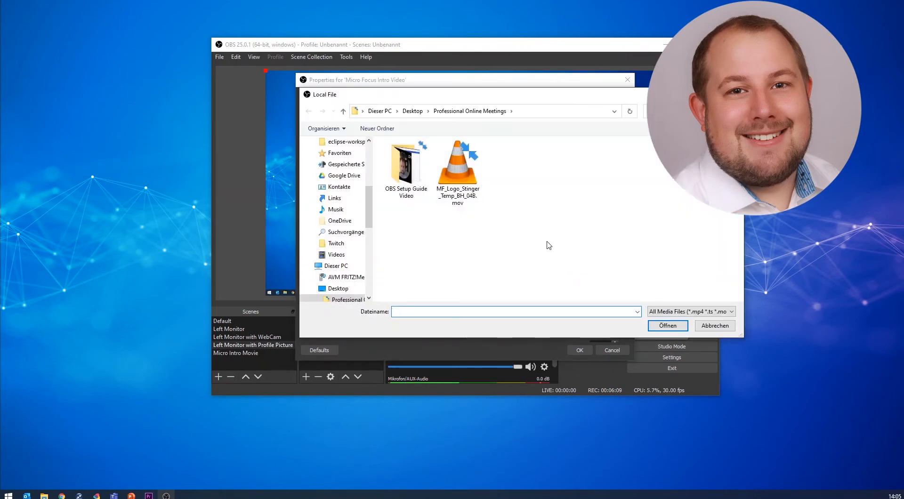
double_click(471, 177)
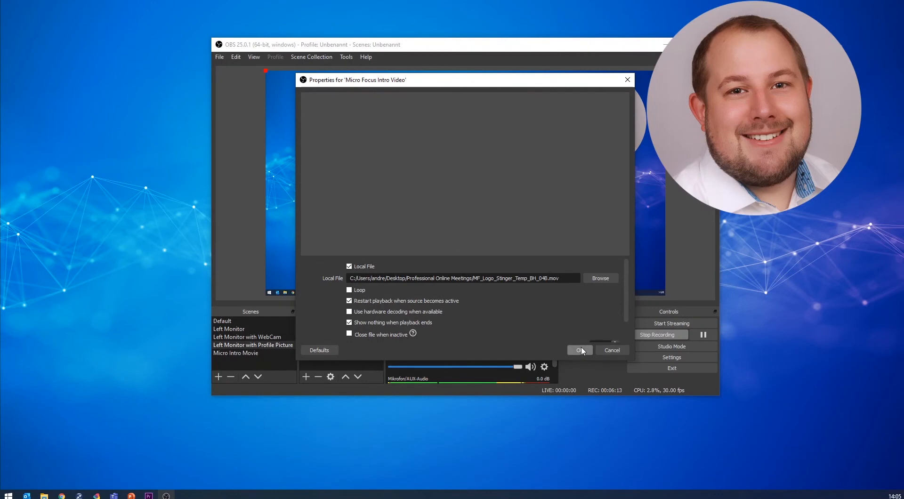
left_click(581, 351)
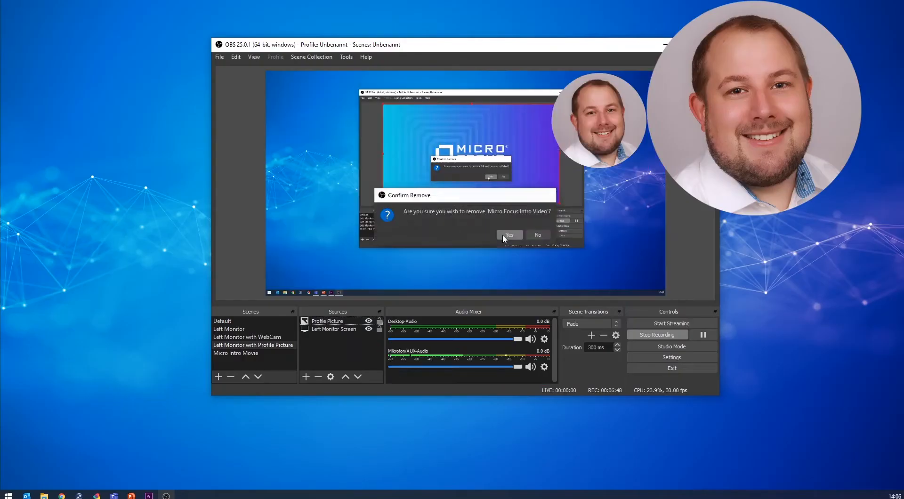
left_click(503, 234)
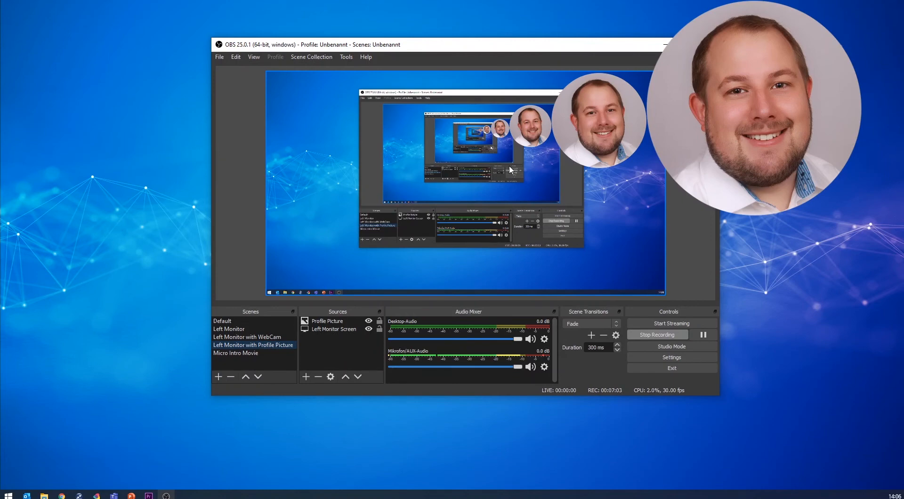
Make Left Monitor with WebCam the active scene and reposition the OBS window on the desktop, clear of the webcam overlay
left_click_drag(524, 46, 699, 13)
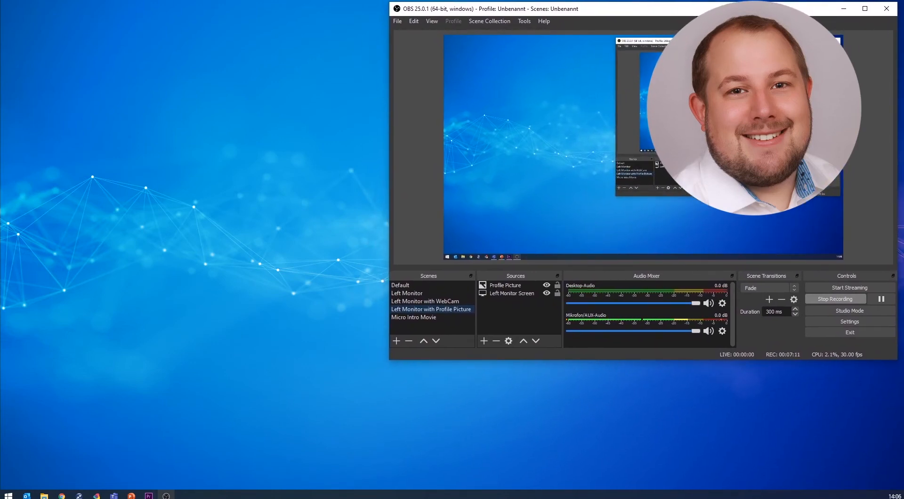
left_click(450, 302)
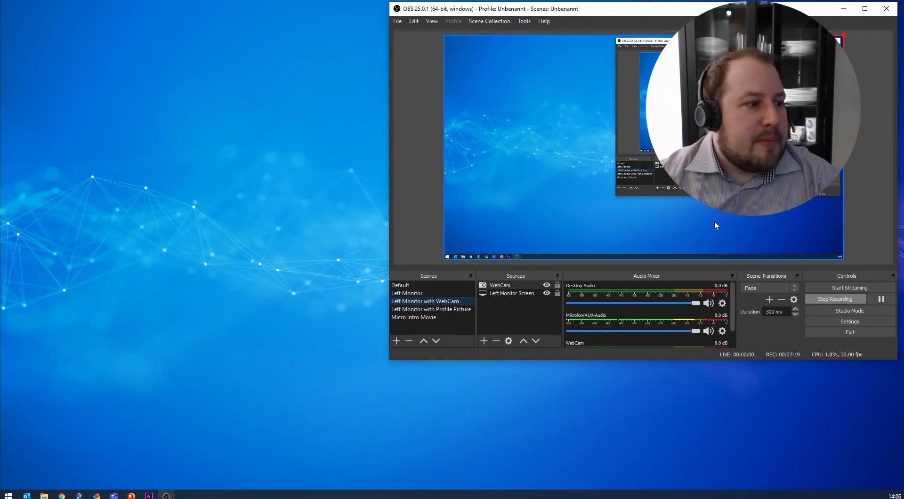
left_click(440, 284)
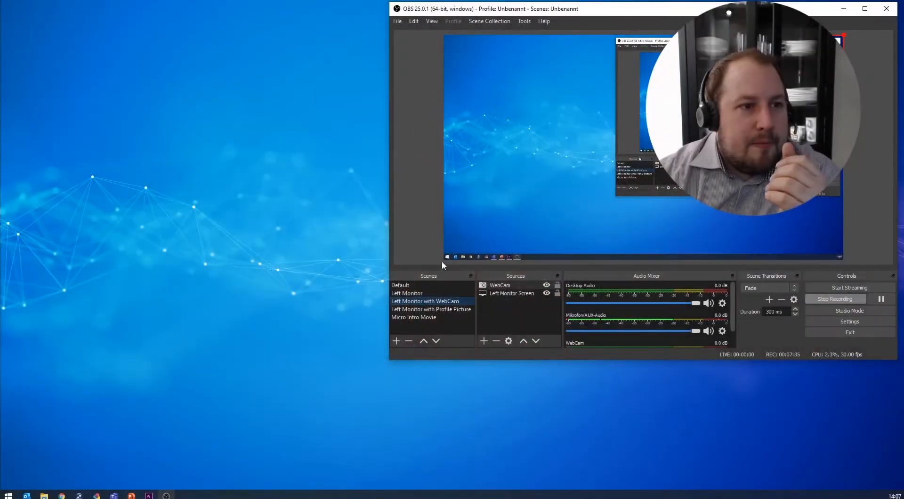
left_click_drag(647, 10, 410, 69)
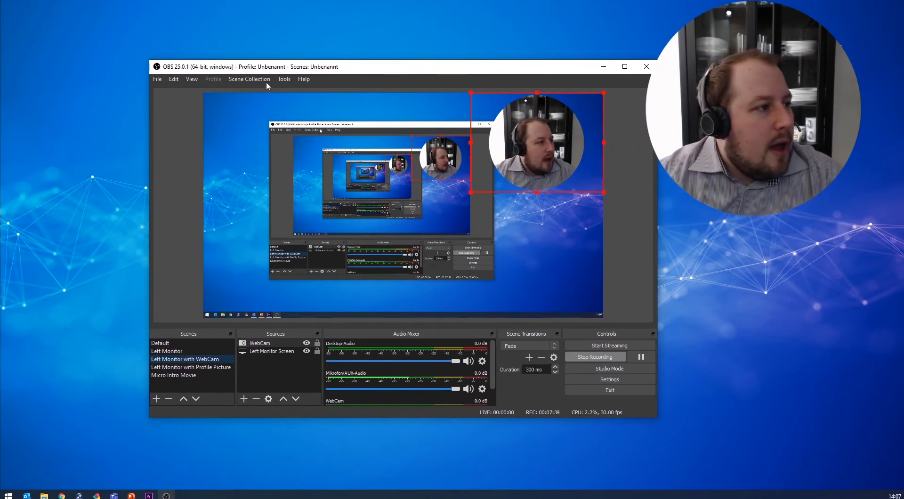
Stop and restart the VirtualCam output to OBS-Camera with AutoStart enabled, and close its settings
left_click(284, 80)
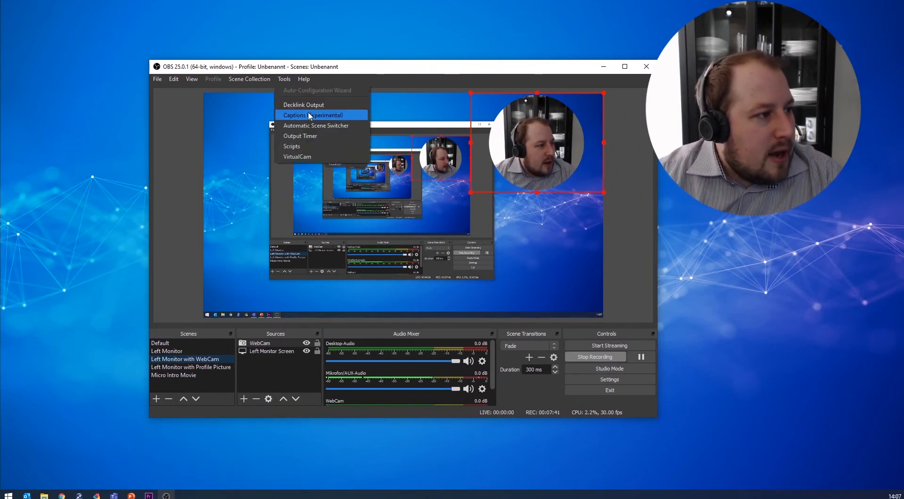
left_click(312, 157)
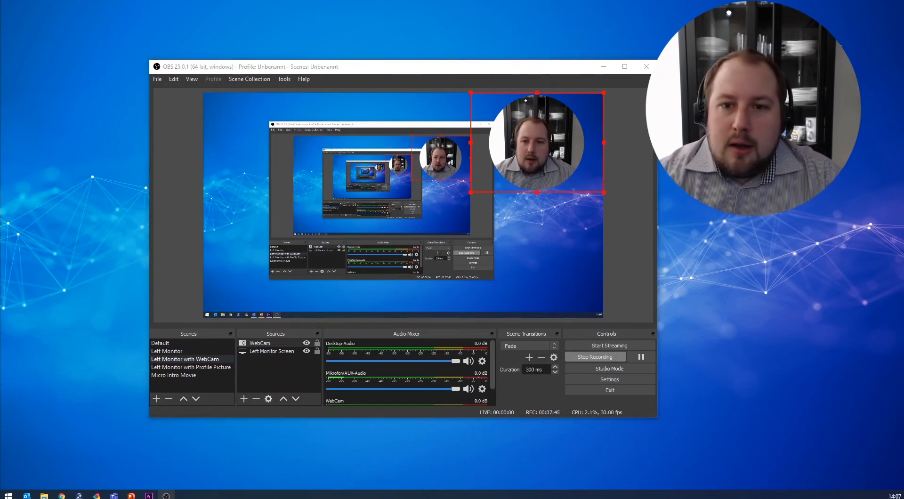
left_click_drag(903, 157, 309, 128)
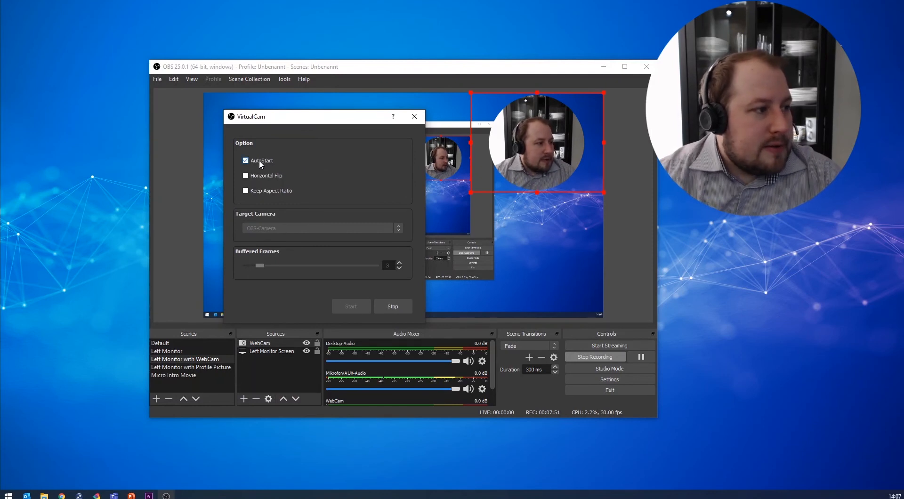
left_click(243, 160)
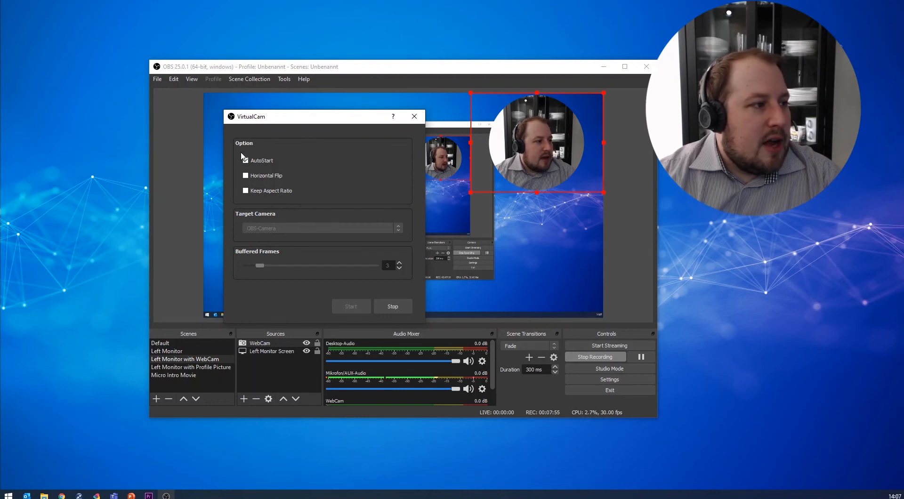
left_click(380, 305)
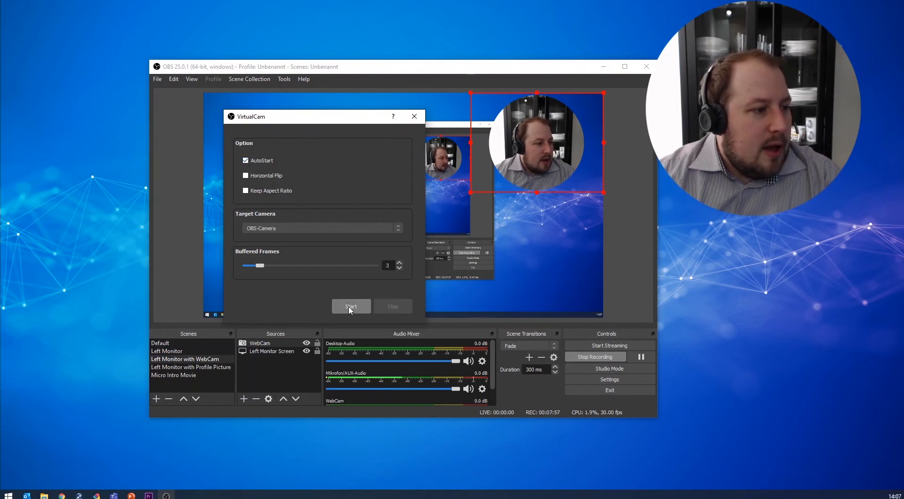
left_click(348, 309)
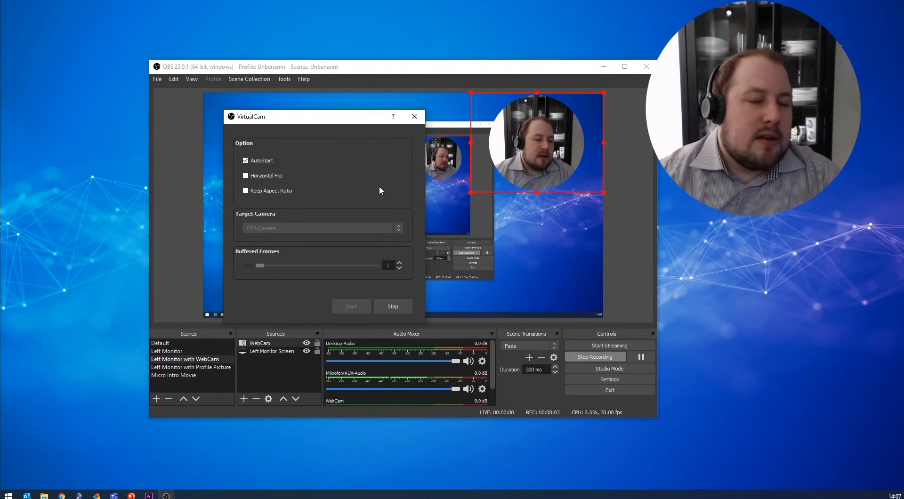
left_click(415, 117)
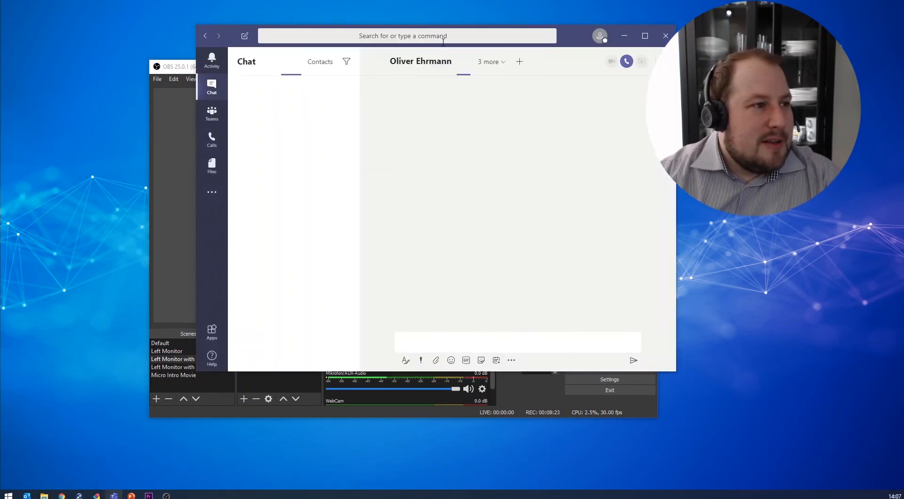
In Microsoft Teams, set the camera device to OBS-Camera, and move the OBS window so the Teams camera preview stays visible
left_click_drag(573, 41, 473, 106)
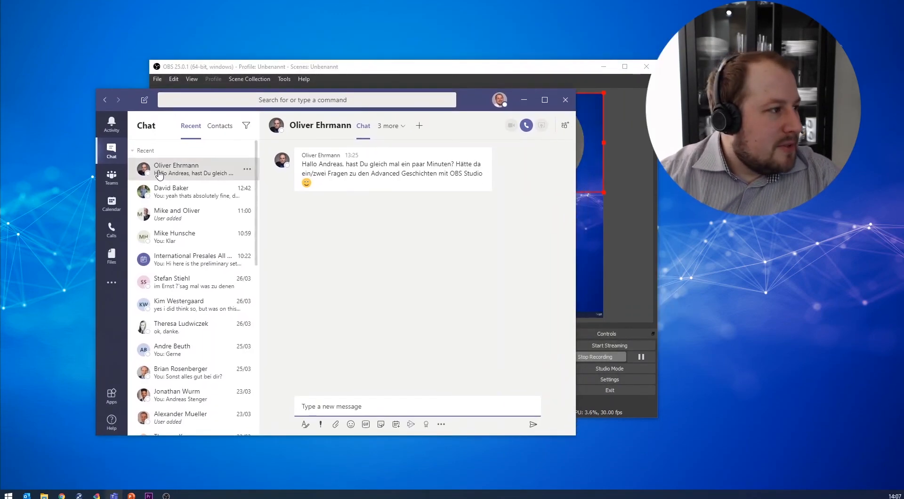
left_click(498, 101)
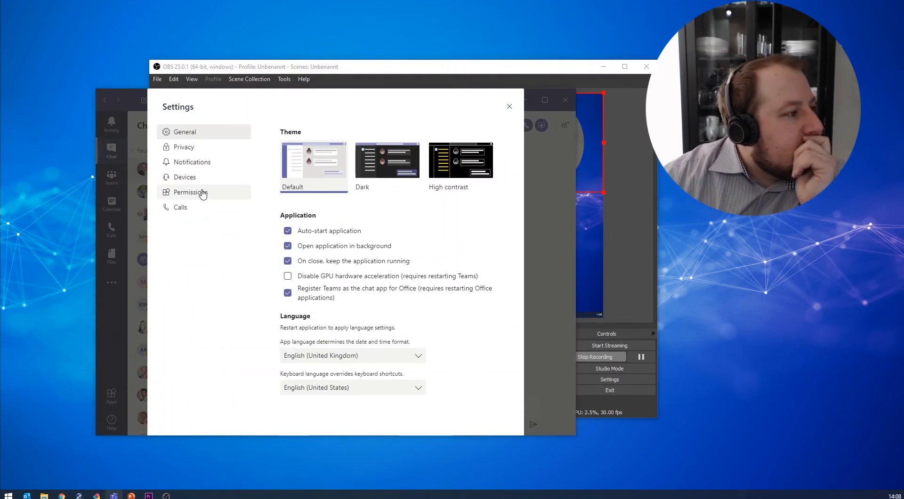
left_click(208, 180)
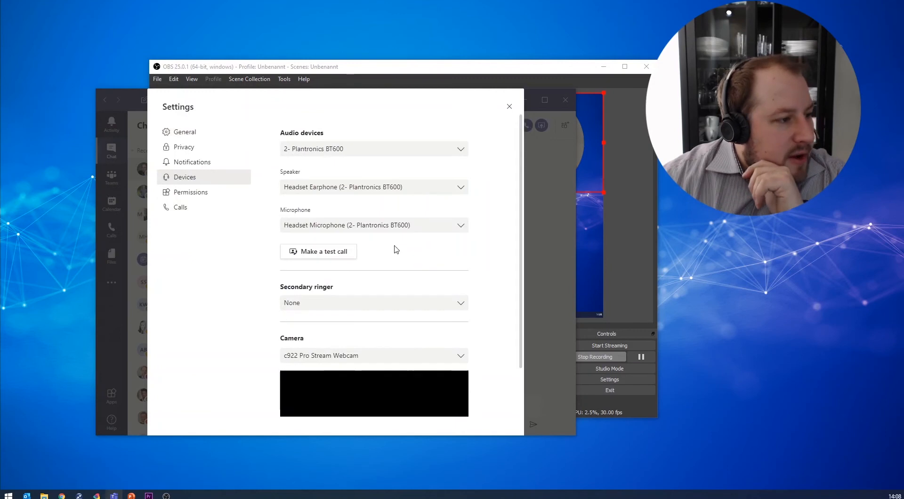
scroll(461, 314, "down", 1)
left_click(454, 304)
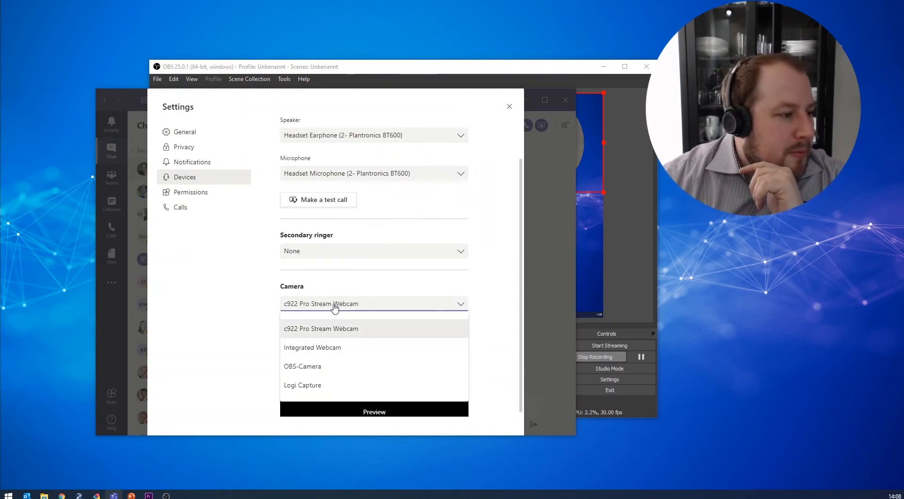
left_click(320, 367)
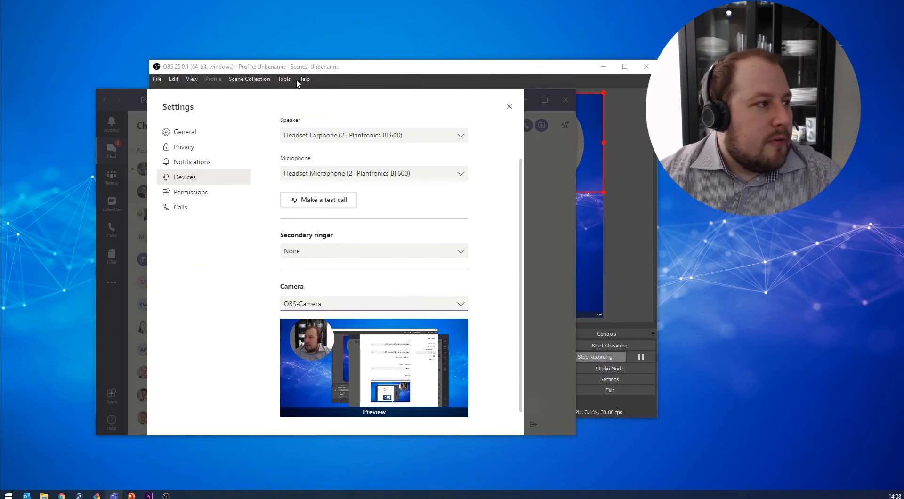
left_click_drag(504, 73, 739, 20)
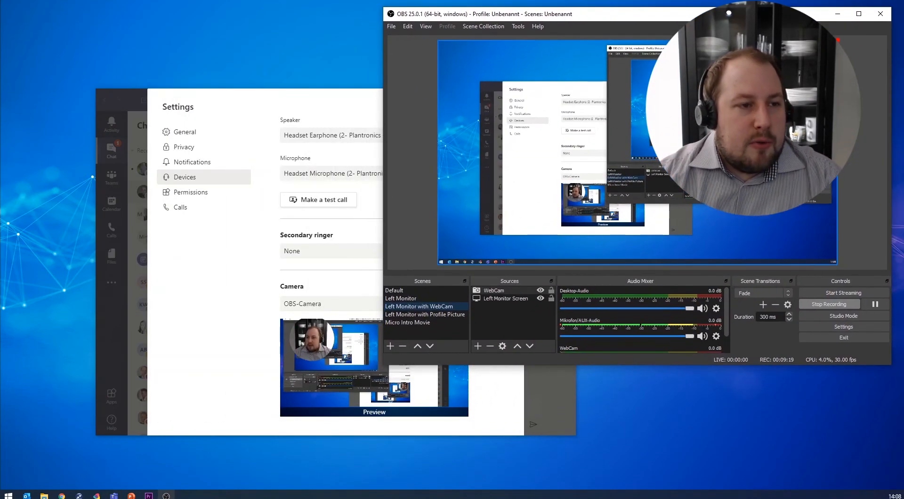
Show the OBS preview as a fullscreen projector on the third display, Mi TV (3), 1920x1080
left_click(411, 290)
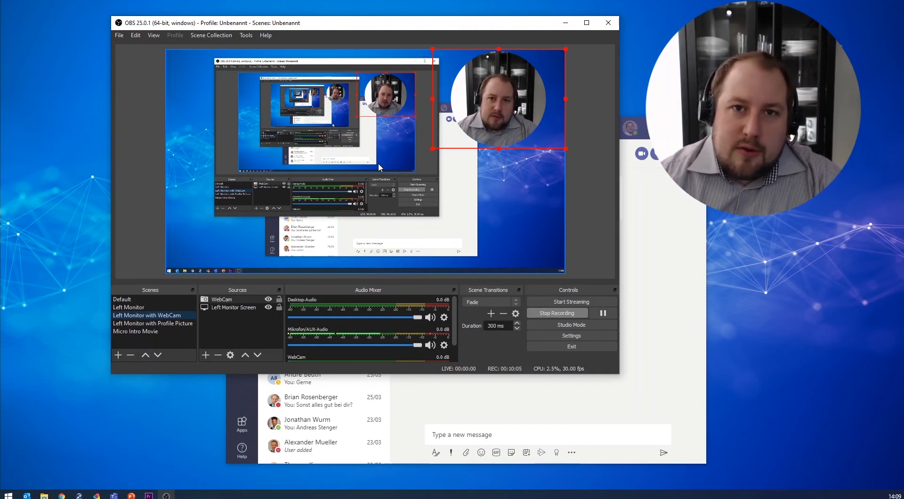
right_click(402, 155)
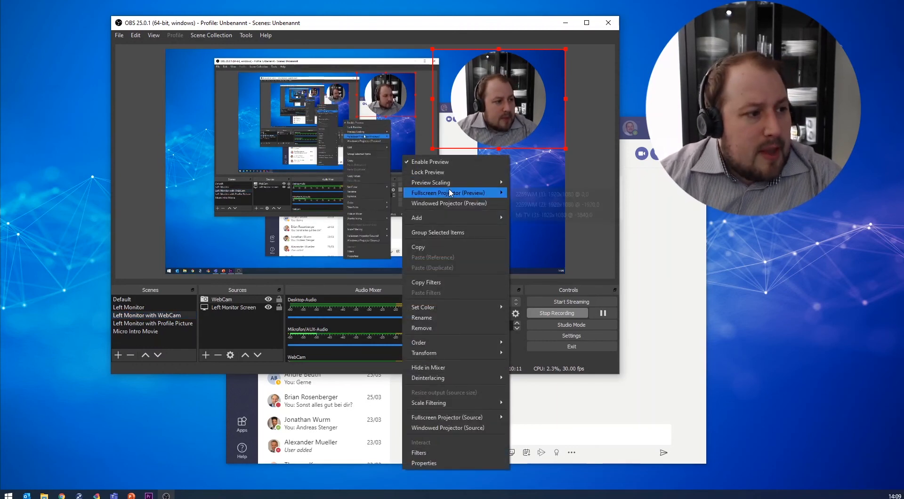
mouse_move(459, 192)
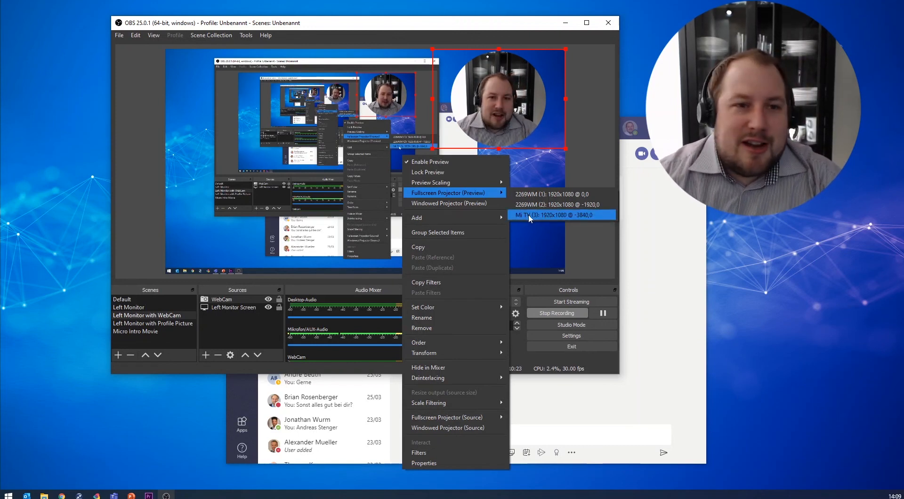
left_click(555, 214)
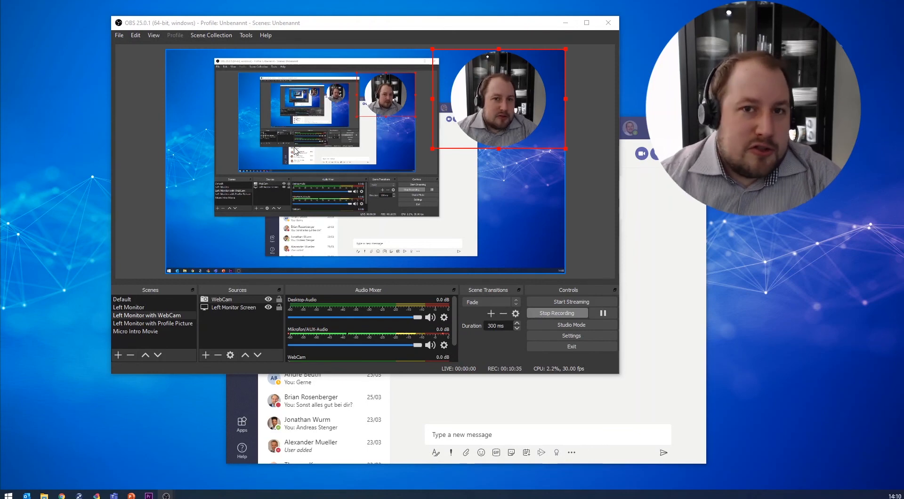
Switch to Microsoft Teams, move its window clear of the webcam overlay, and join the meeting Finale Abstimmung Parkomm with the camera off
left_click(665, 222)
left_click_drag(605, 129, 650, 111)
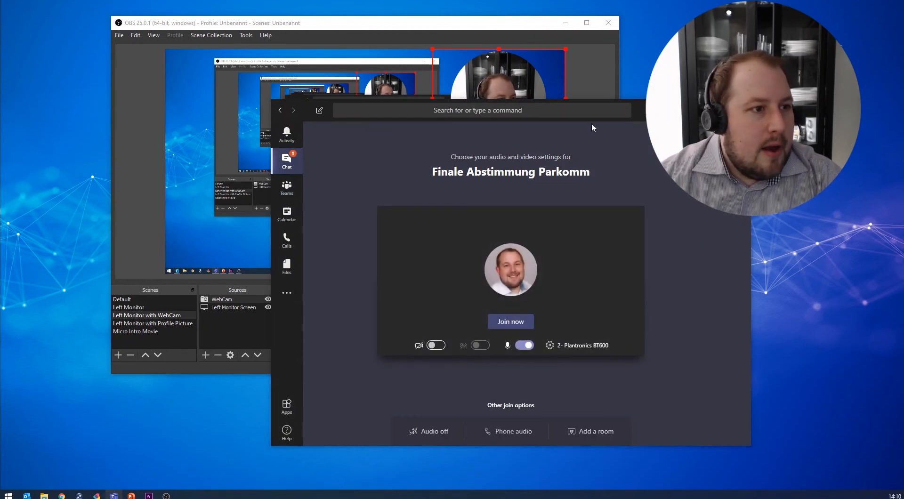
left_click_drag(639, 111, 592, 126)
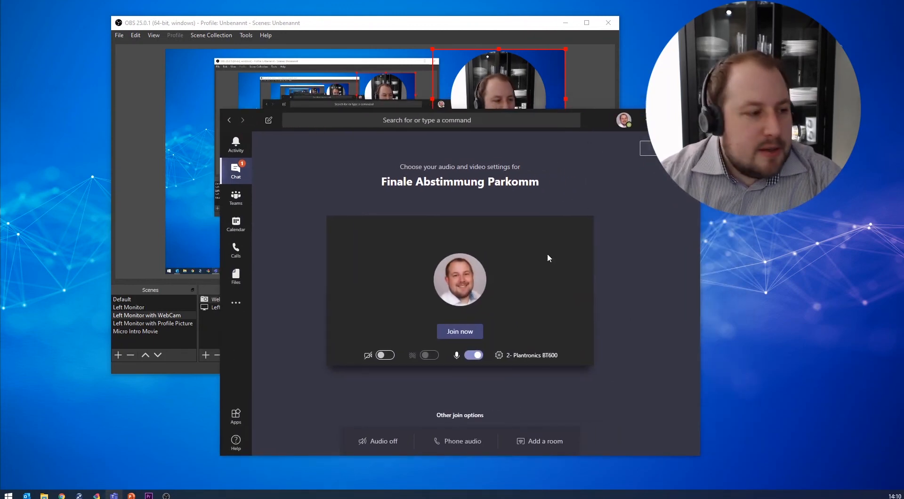
left_click(459, 332)
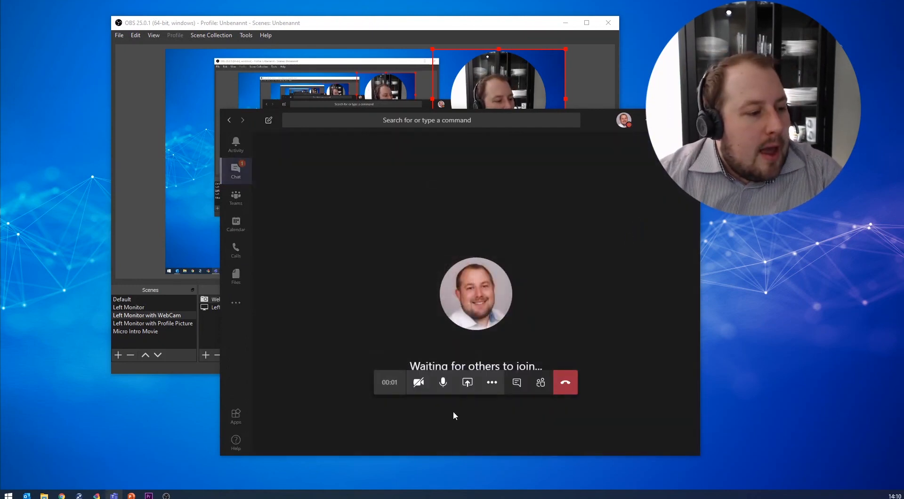
Share the desktop Screen 3 in the Teams meeting, without including system audio
left_click(468, 382)
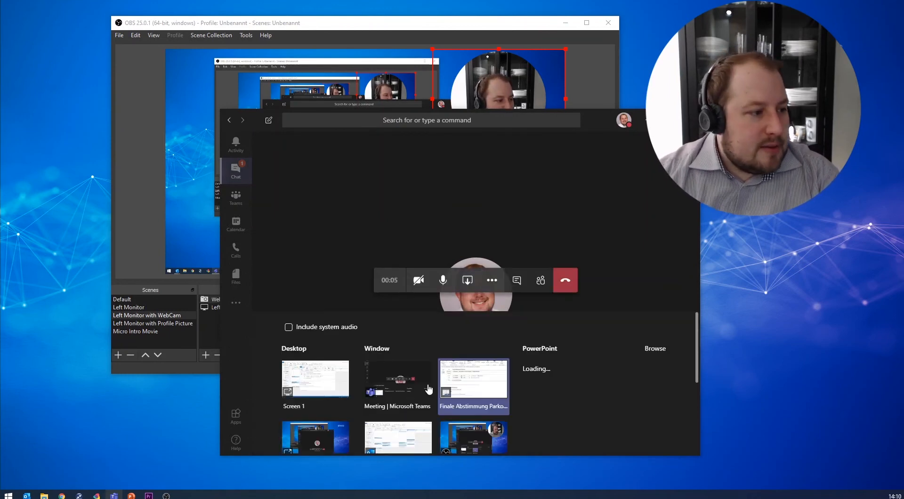
scroll(374, 393, "down", 1)
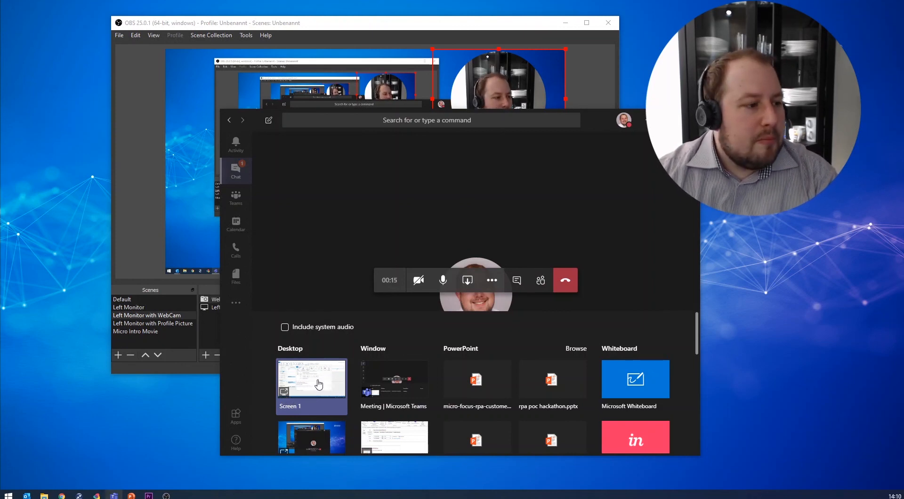
scroll(318, 384, "down", 1)
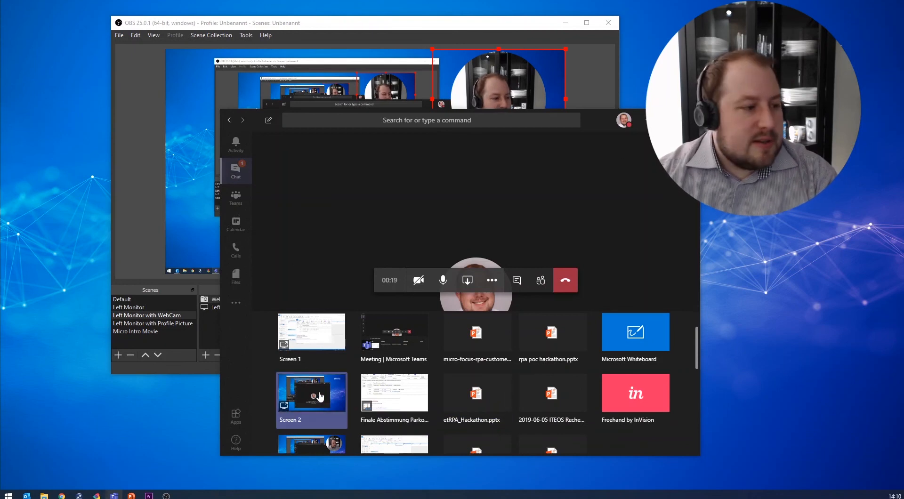
scroll(329, 407, "down", 1)
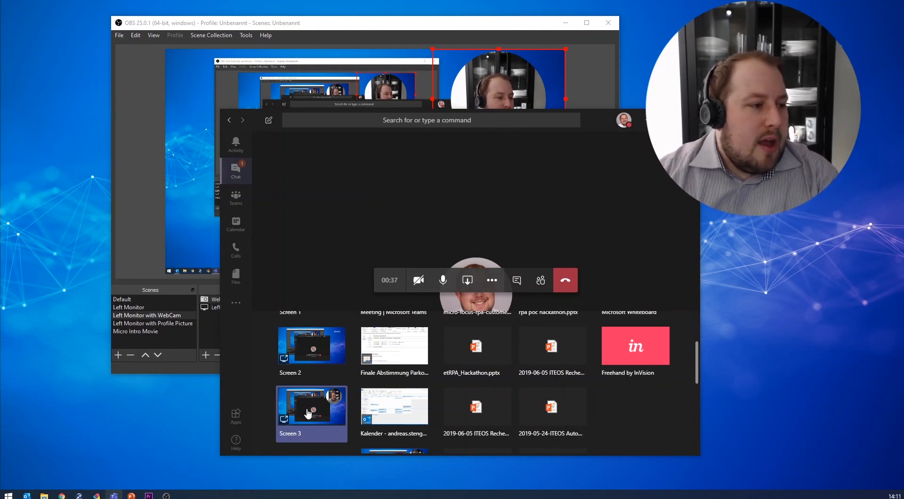
left_click(312, 410)
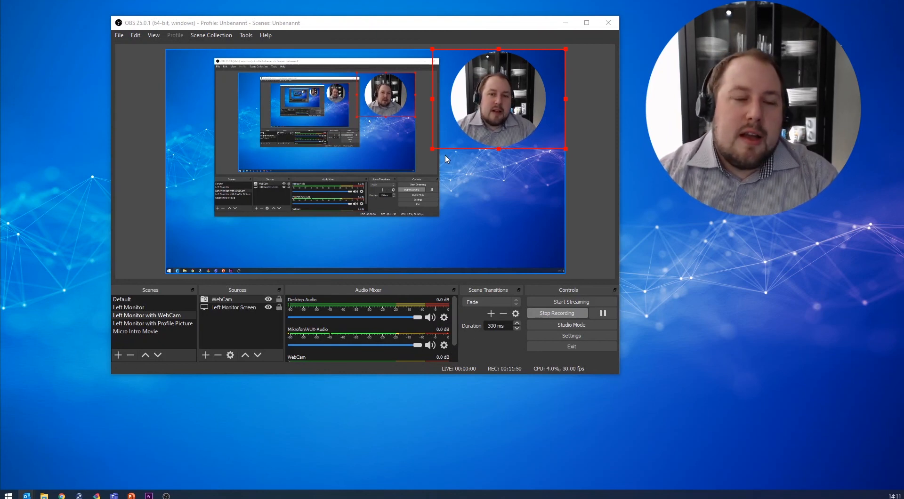
In OBS, switch the active scene to Left Monitor with Profile Picture, Left Monitor, Left Monitor with WebCam, and finally Default
left_click(177, 325)
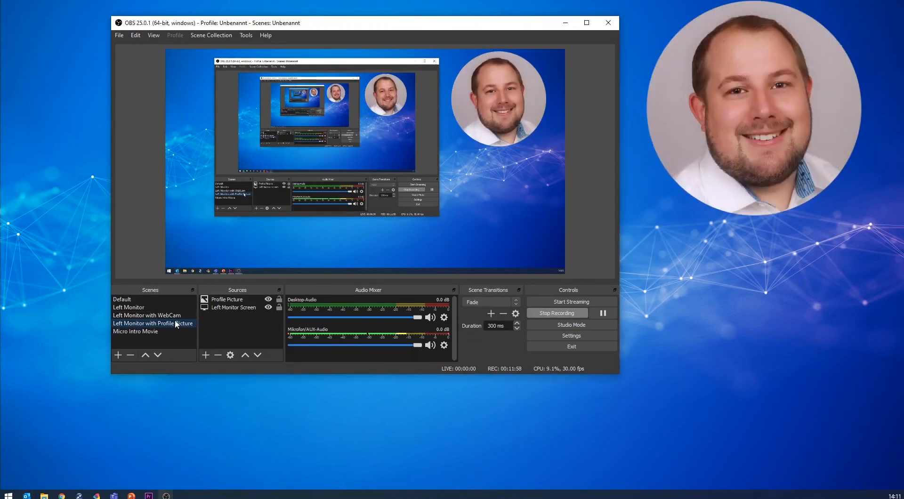
left_click(134, 308)
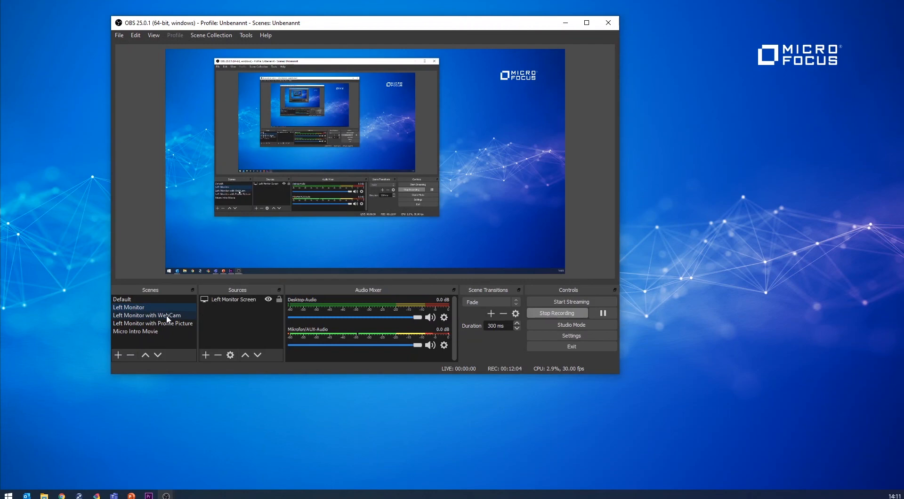
left_click(168, 315)
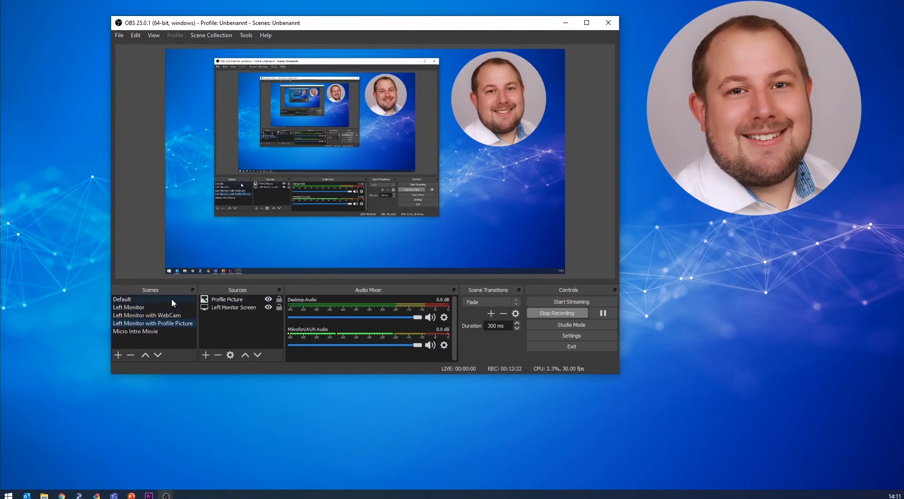
left_click(171, 298)
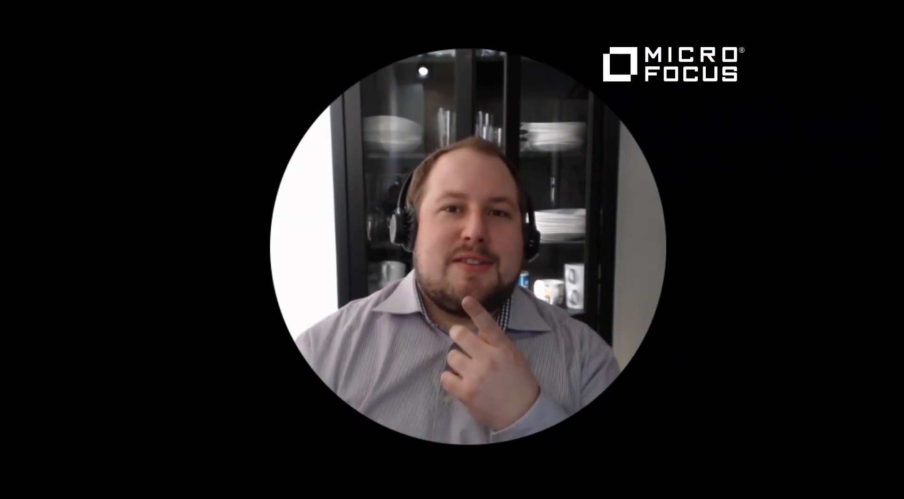